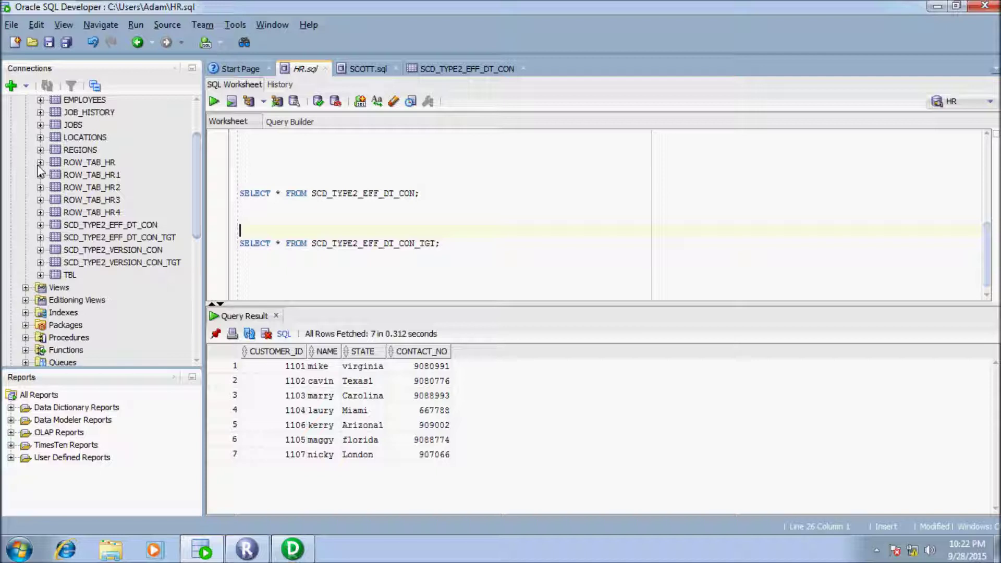
Step: Rerun the SCD_TYPE2_EFF_DT_CON source query and review the seven customer rows, including customer 1106
drag(419, 193, 260, 194)
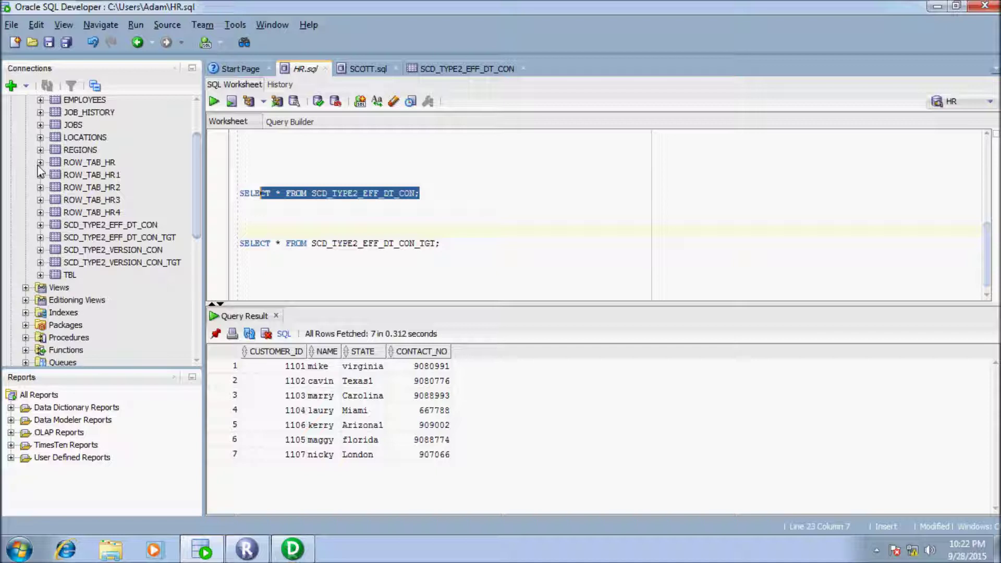
key(shift+Home)
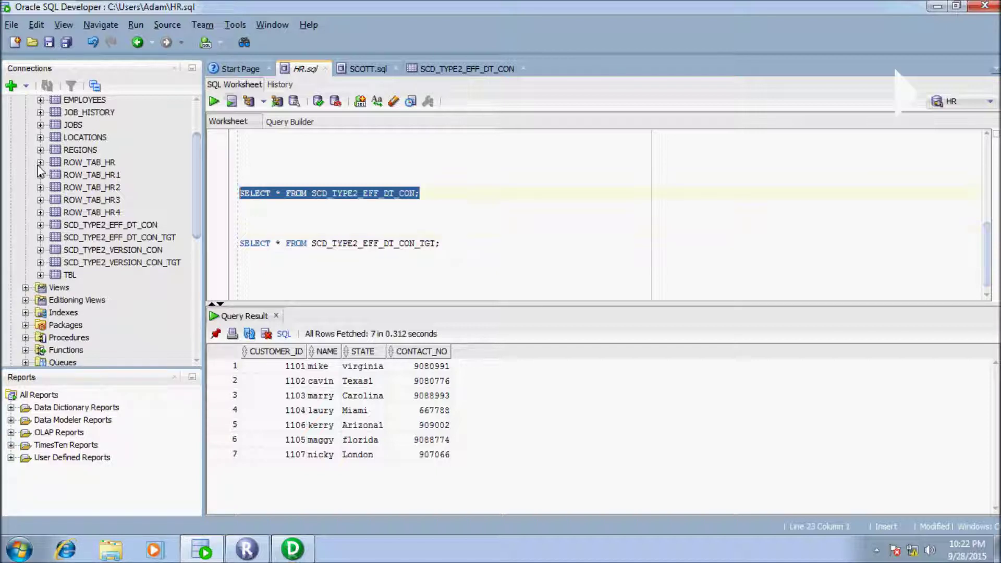
key(shift+Down)
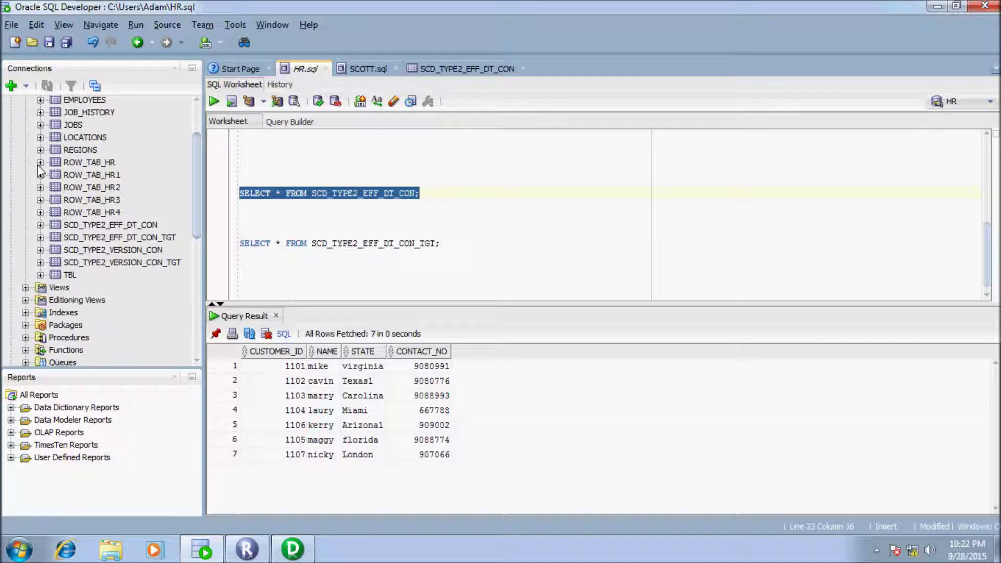
click(409, 193)
click(276, 366)
click(432, 381)
click(363, 425)
click(240, 206)
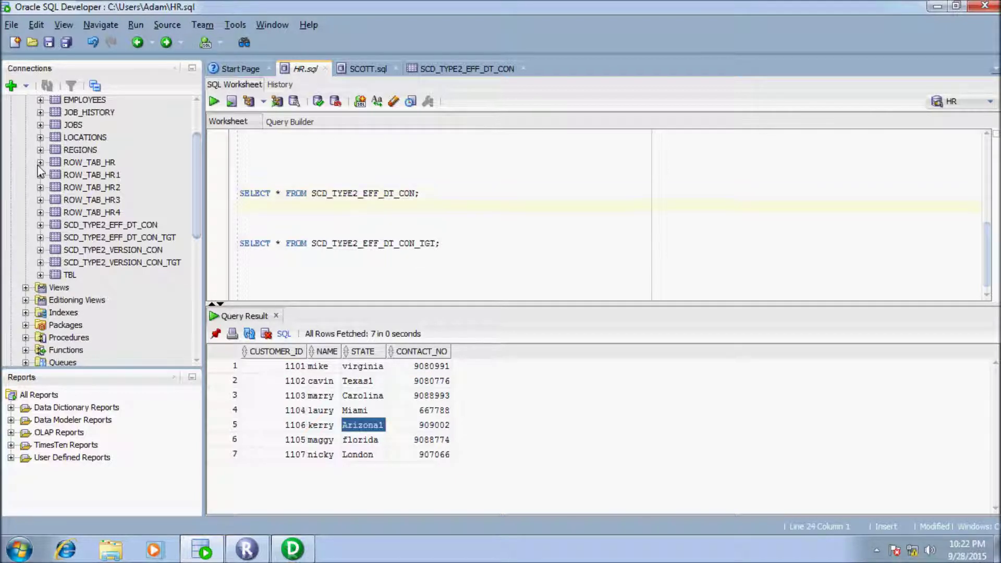
Step: Look over the target table query text, then switch to PowerCenter Designer
drag(441, 243, 420, 244)
click(240, 218)
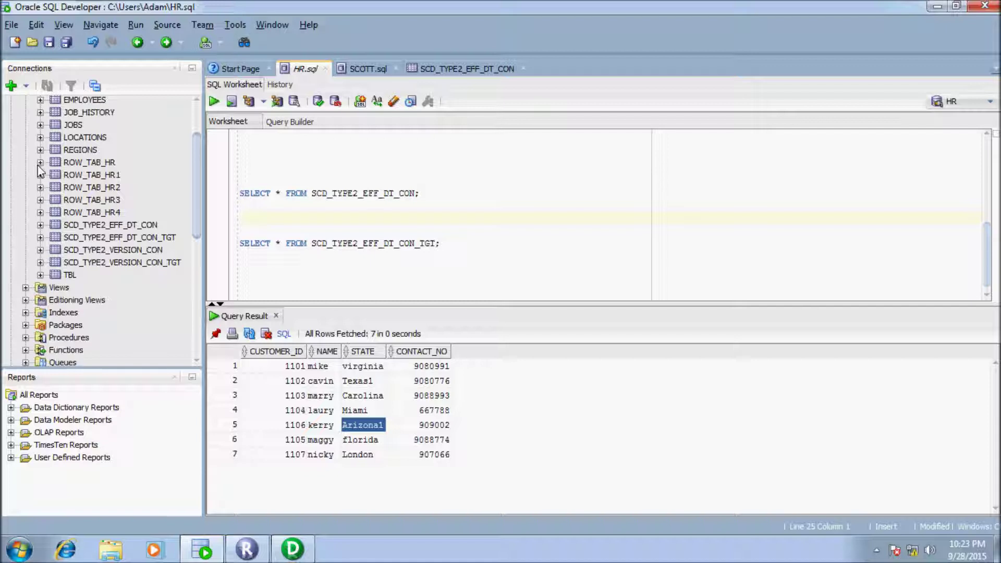
key(Down)
key(shift+Down)
key(shift+End)
key(Up)
key(Up)
key(super+6)
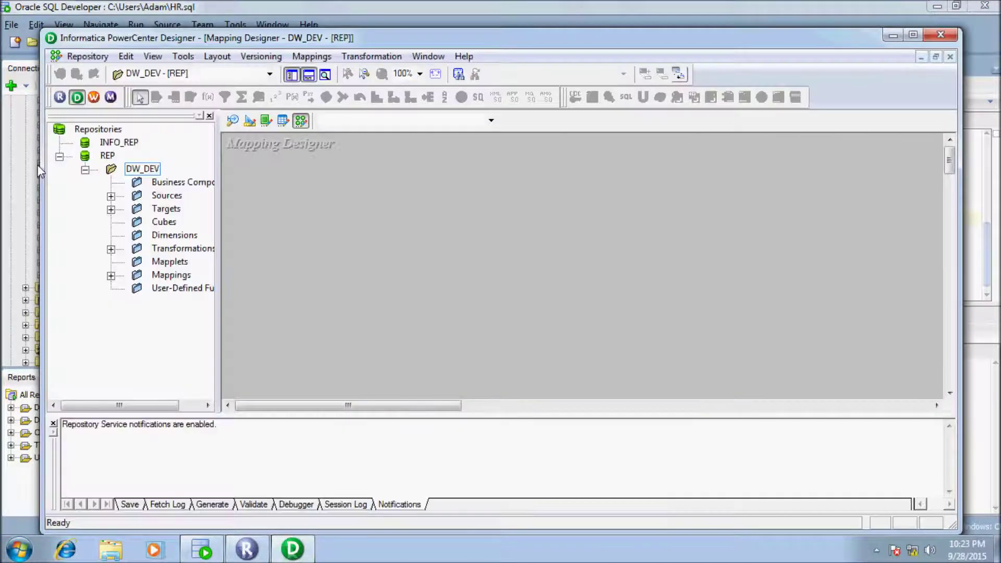
Step: Maximize Designer and expand the Sources, Targets and HR folders in the Navigator
key(super+Up)
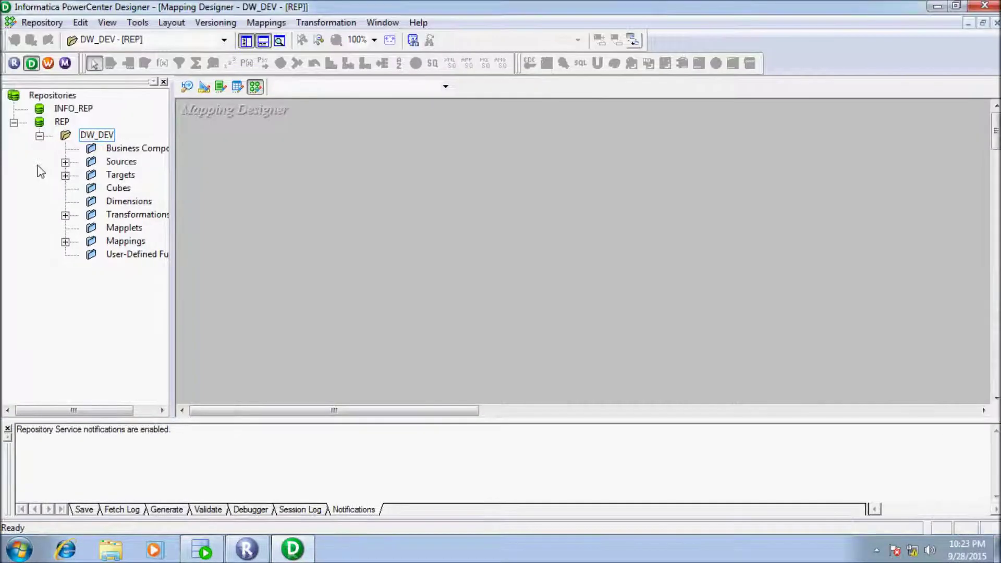
key(Down)
key(Down)
key(Right)
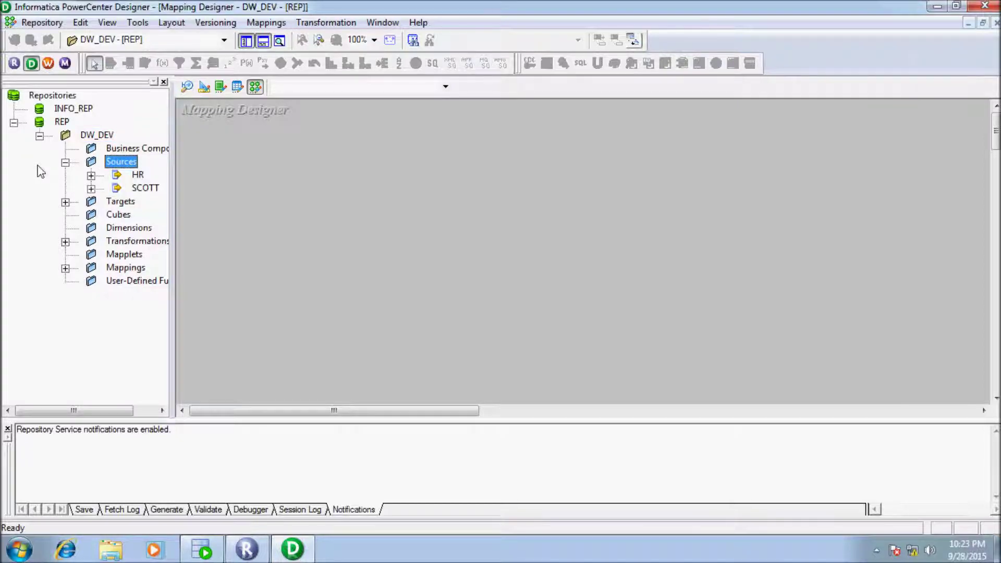
key(Down)
key(Down)
key(Down)
key(Right)
key(Up)
key(Up)
key(Right)
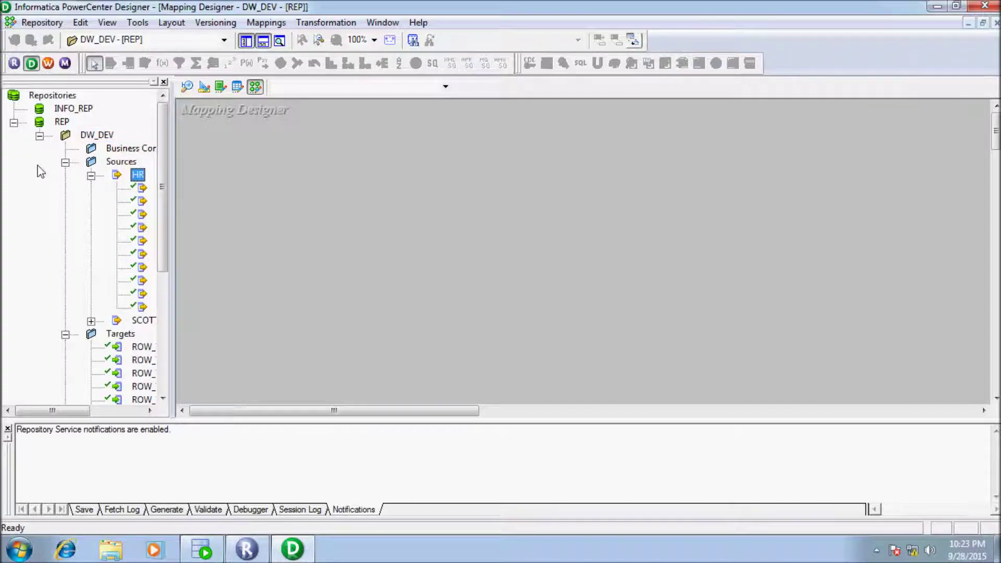
Step: Scroll through the HR source tables and select SCD_TYPE2_EFF_DT_CON
scroll(41, 172, down, 1)
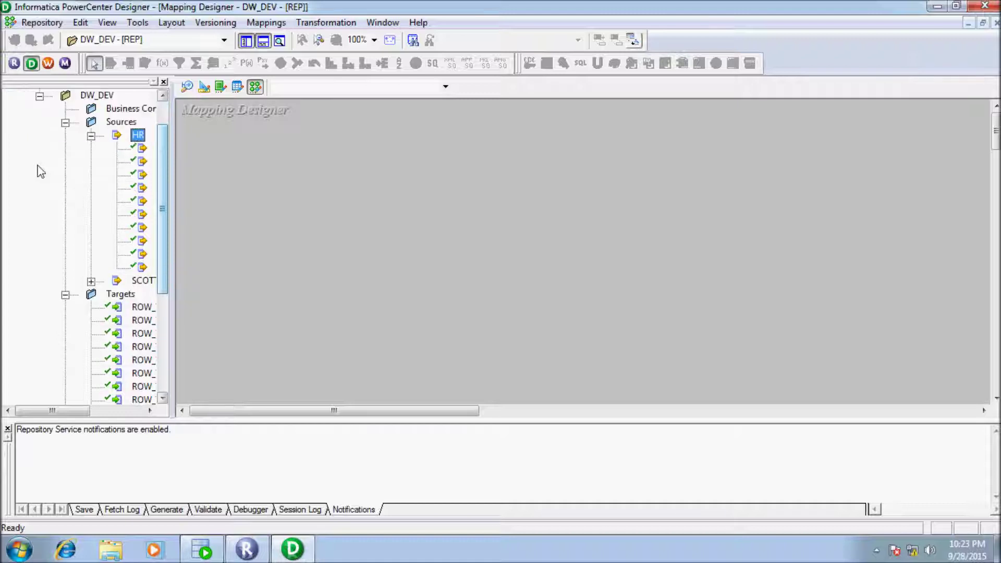
scroll(40, 172, right, 1)
scroll(40, 172, right, 2)
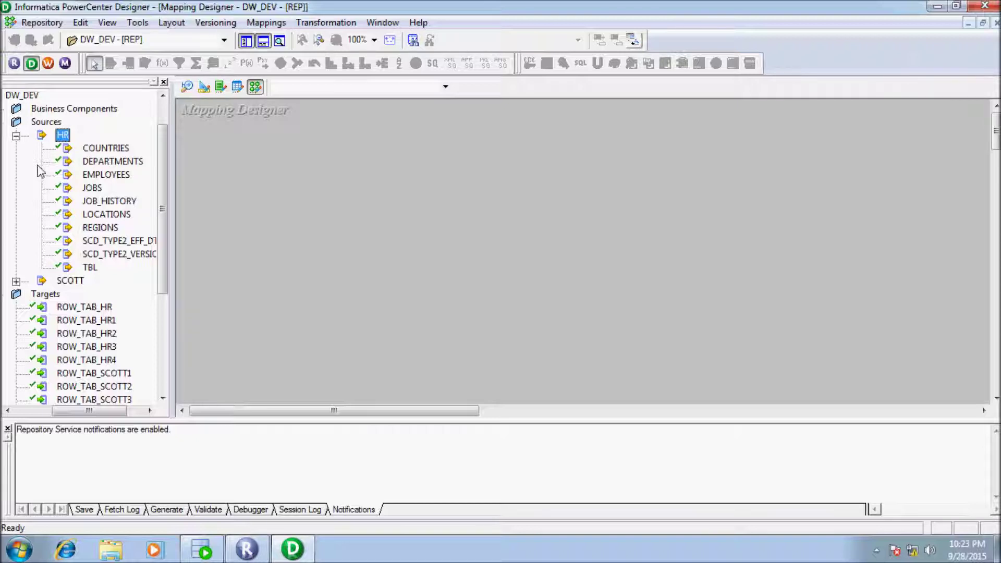
scroll(40, 172, down, 4)
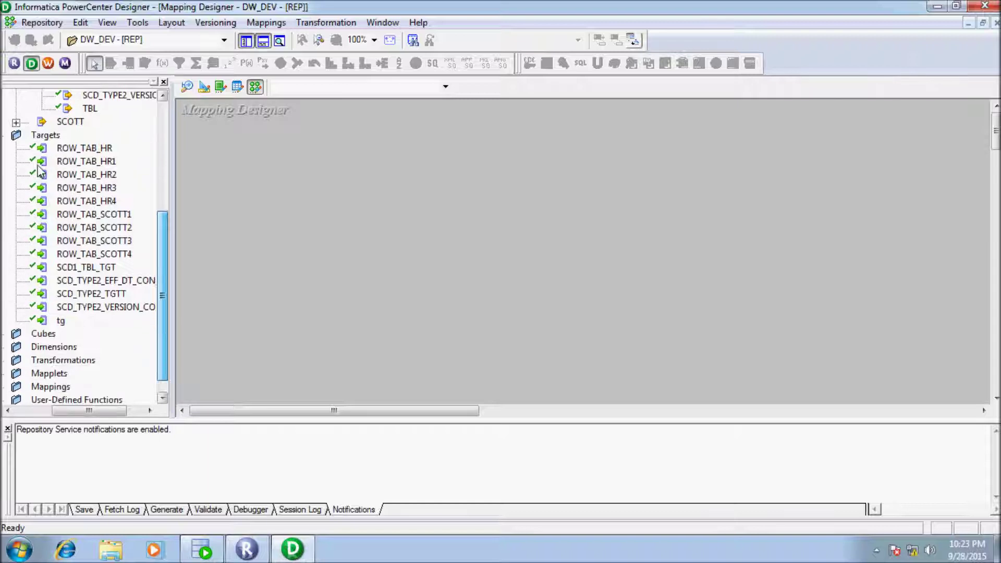
scroll(41, 172, up, 5)
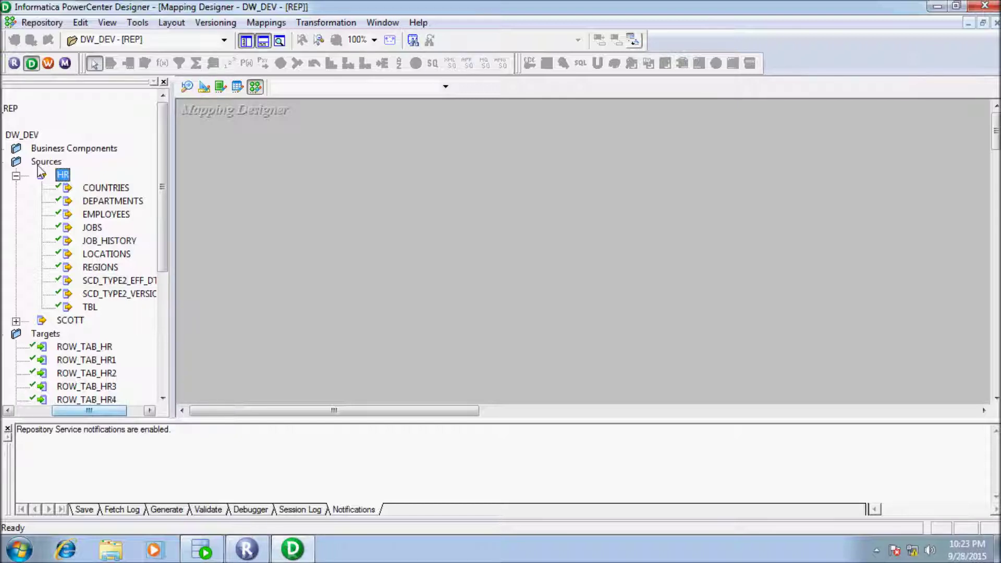
scroll(39, 170, right, 2)
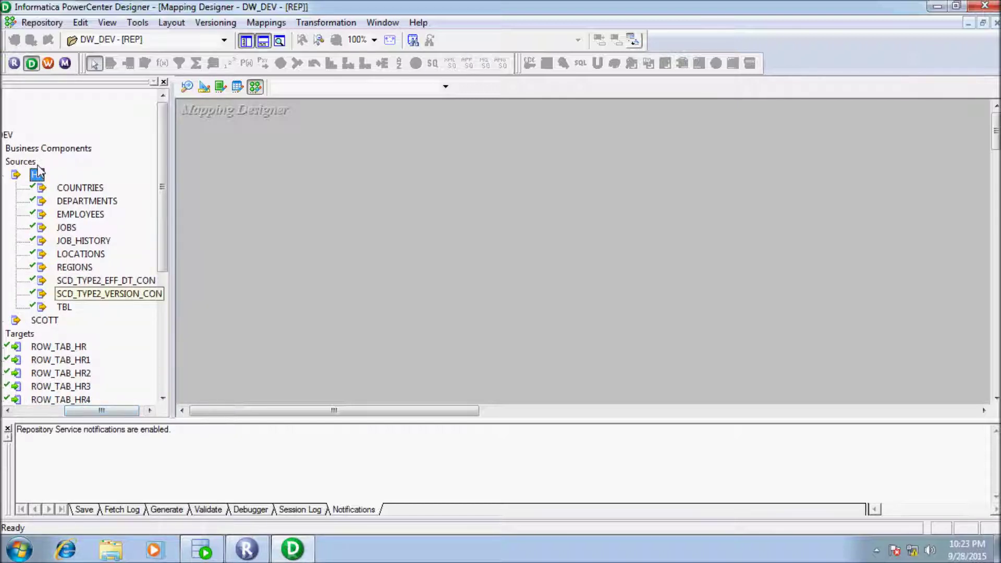
key(s)
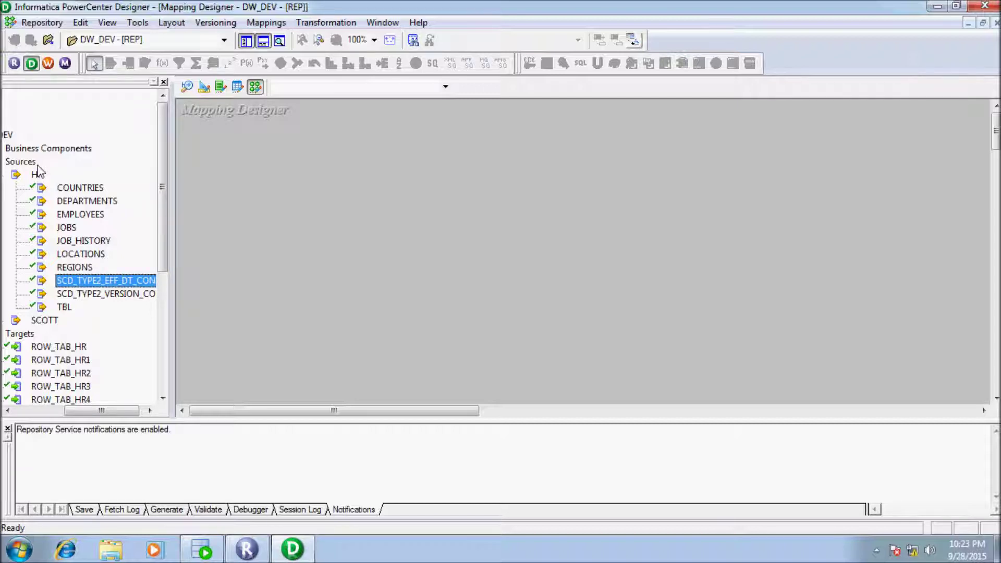
Step: Drop SCD_TYPE2_EFF_DT_CON into a new mapping named m_scd_type2_eff_date_using_dynamic_lkp
drag(105, 280, 501, 250)
text(m)
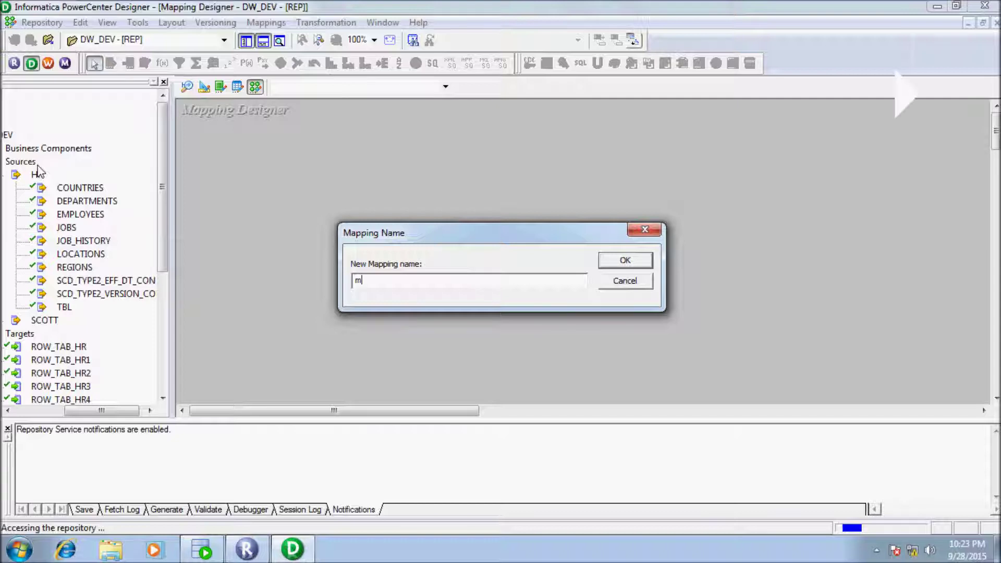
text(_scd_type2_eff_date)
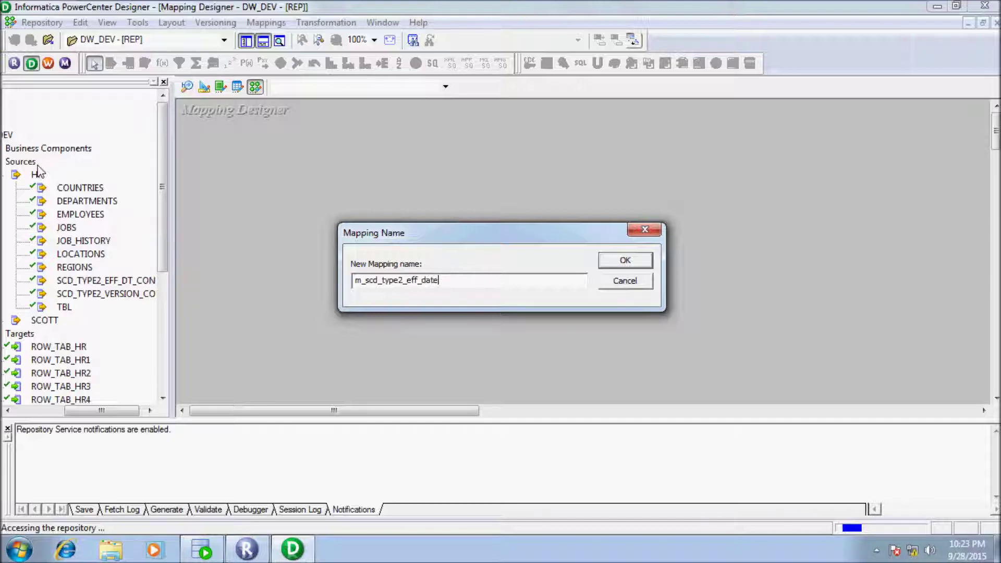
text(_usin)
text(g_d)
text(ynam)
text(in)
text(c_)
text(lkp)
key(Return)
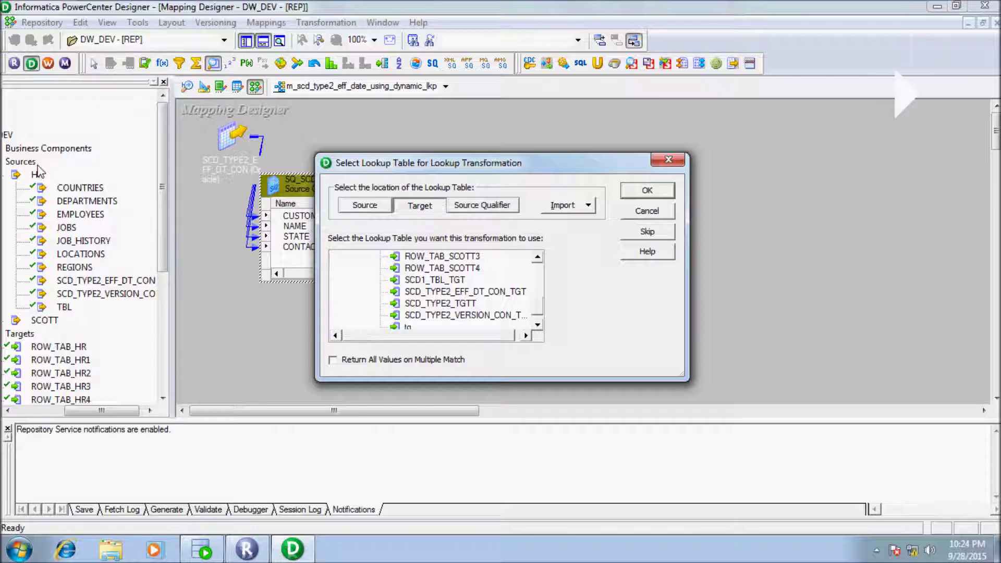
Step: Base LKPTRANS on SCD_TYPE2_EFF_DT_CON_TGT, link the four qualifier ports into it, and open its ports
key(Down)
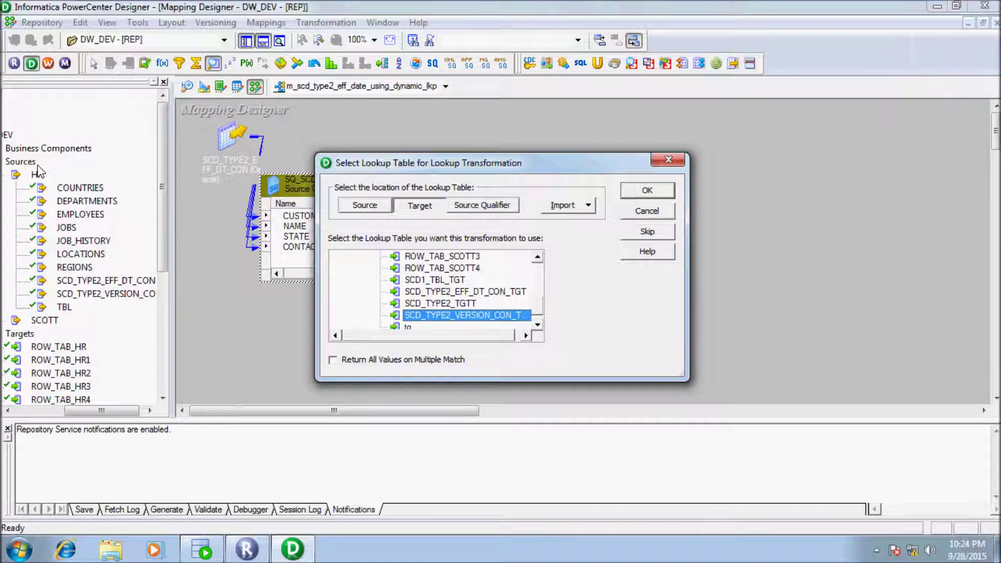
key(Up)
key(Up)
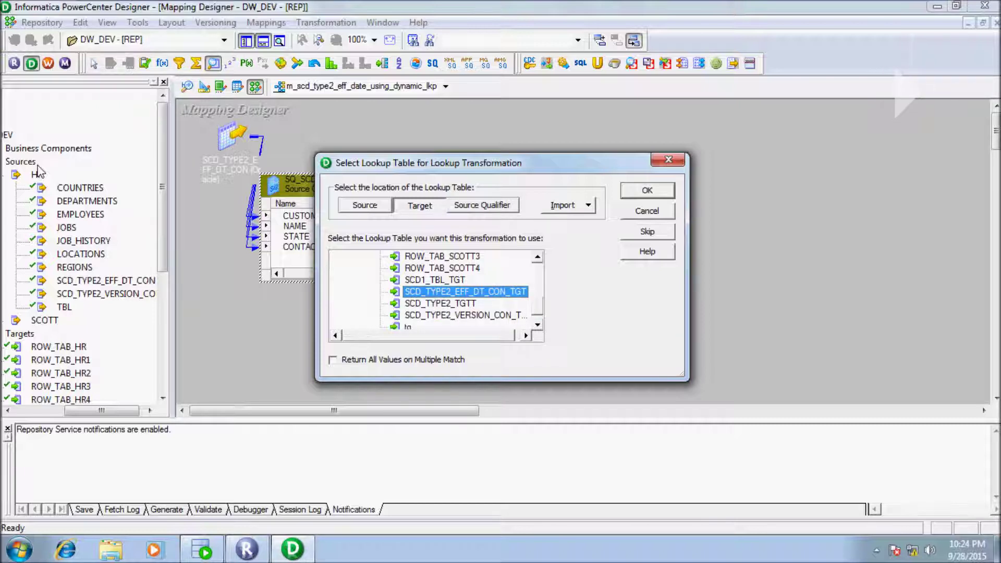
key(Return)
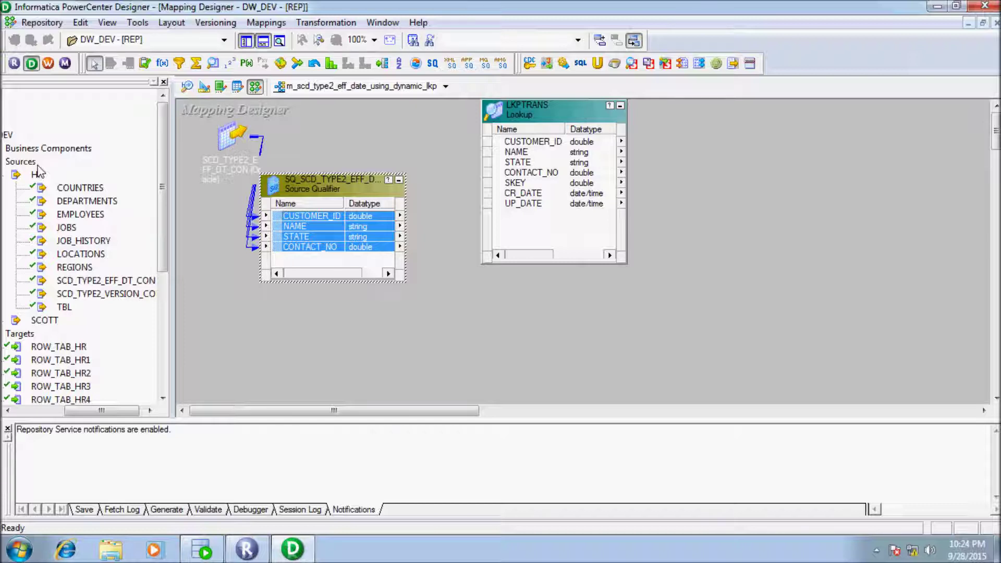
drag(313, 231, 576, 249)
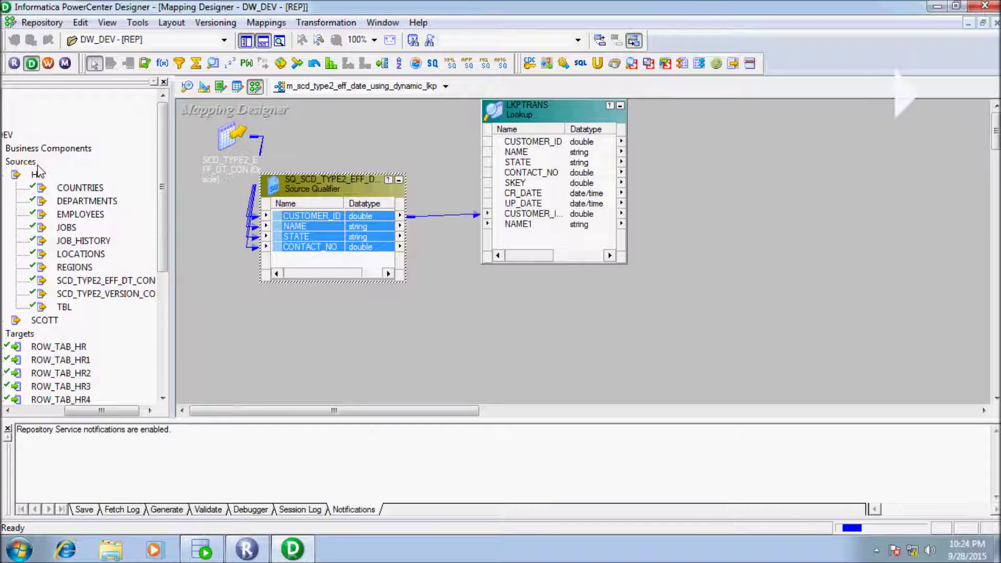
double_click(542, 110)
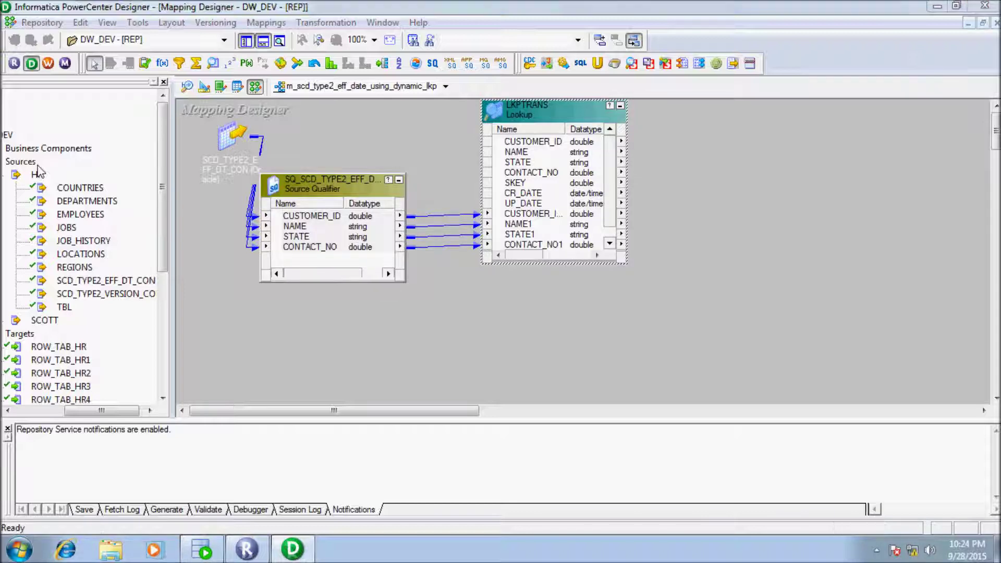
click(390, 98)
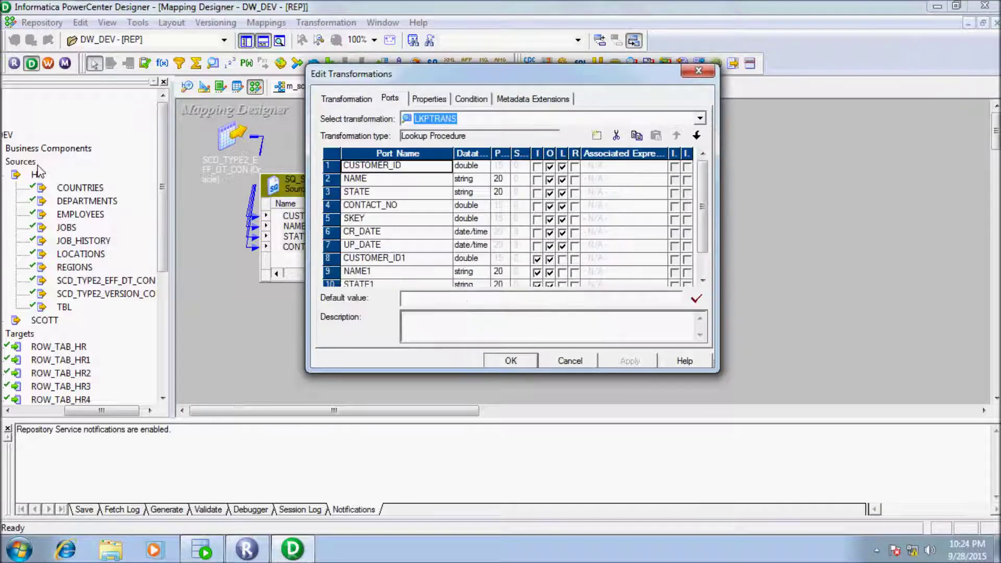
Step: Rename the lookup input ports CUSTOMER_ID1 and NAME1 to CUSTOMER_ID_sq and NAME_sq
scroll(505, 219, down, 1)
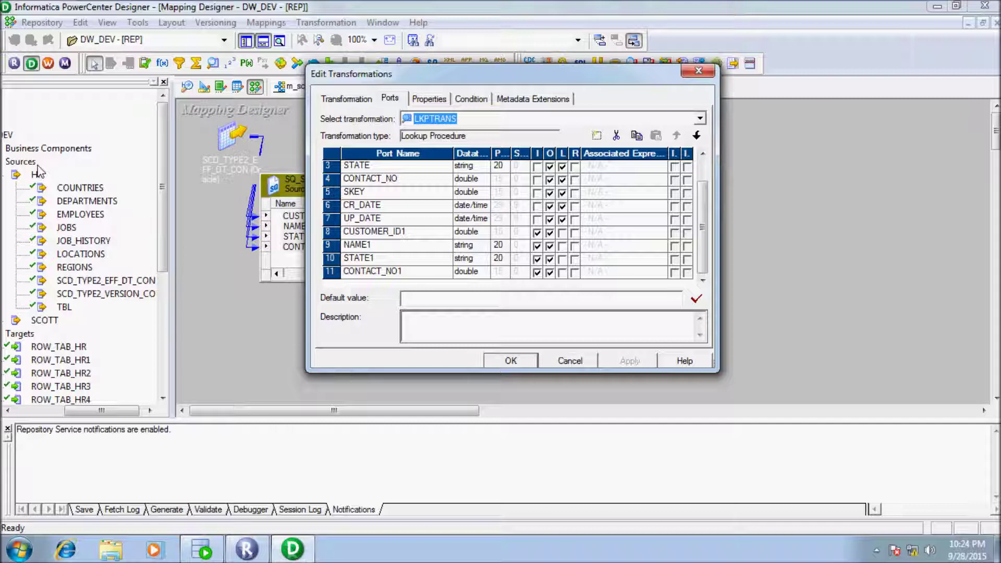
click(407, 232)
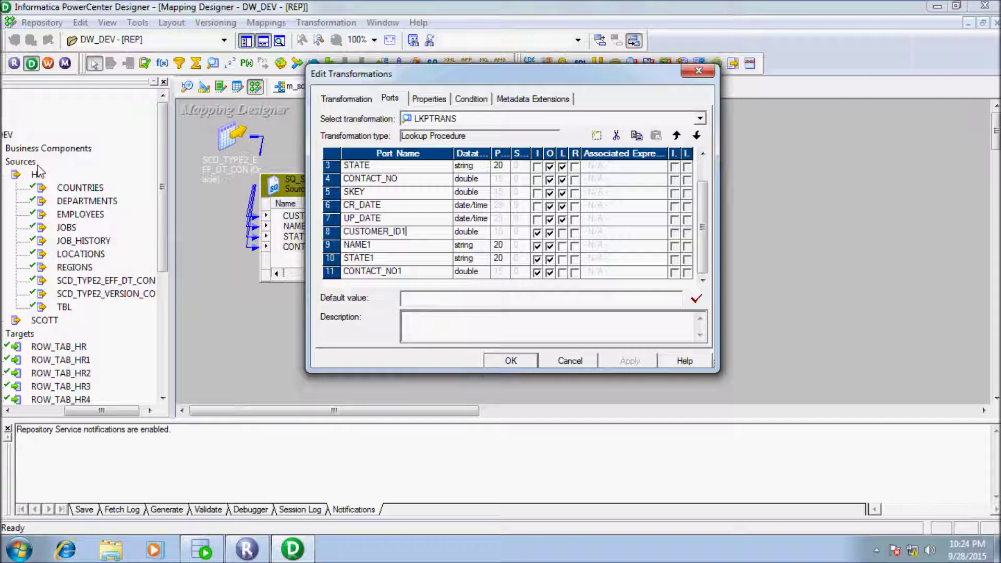
key(BackSpace)
text(_sq)
key(Down)
key(F2)
key(BackSpace)
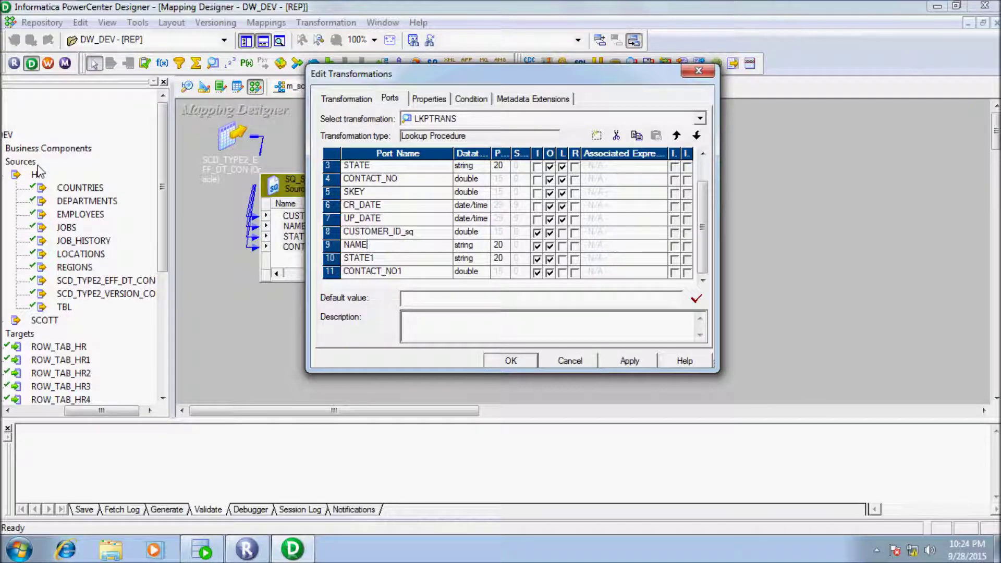
text(_sq)
Step: Rename STATE1 and CONTACT_NO1 to STATE_sq and CONTACT_NO_sq
key(BackSpace)
text(_sq)
key(Down)
key(BackSpace)
text(_sq)
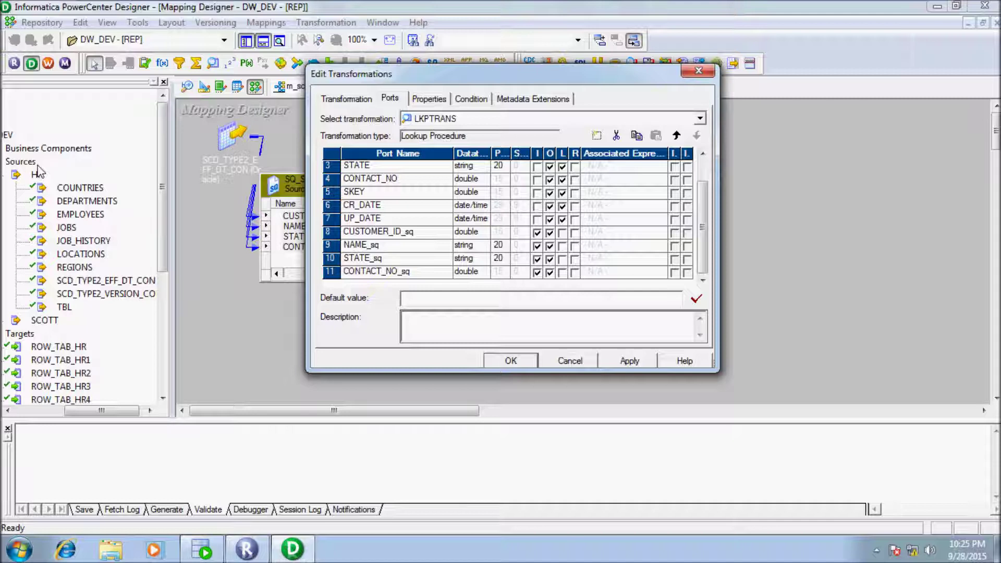
key(Tab)
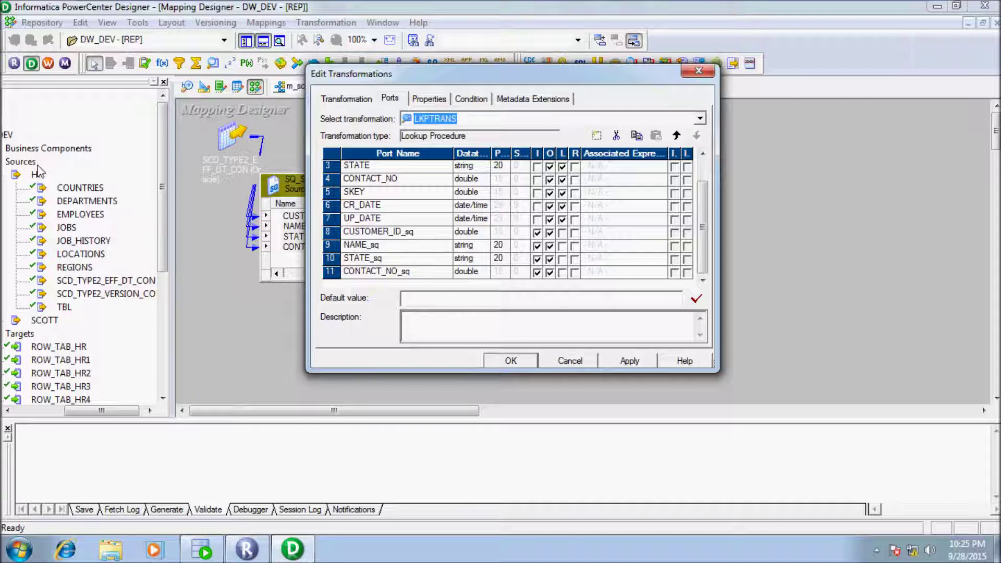
key(ctrl+Tab)
key(ctrl+Tab)
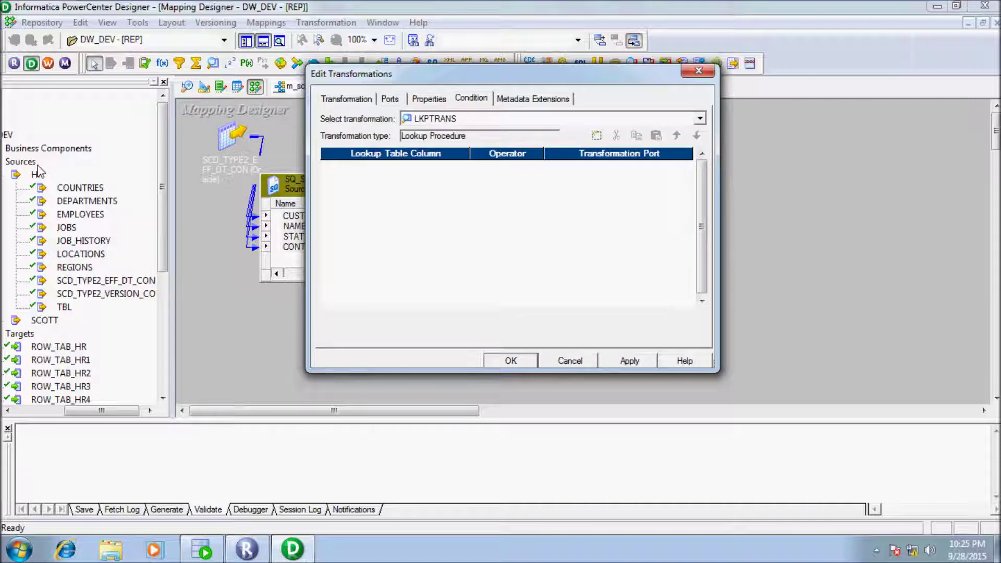
Step: Add the lookup condition CUSTOMER_ID = CUSTOMER_ID_sq and bring up LKPTRANS's properties
click(596, 136)
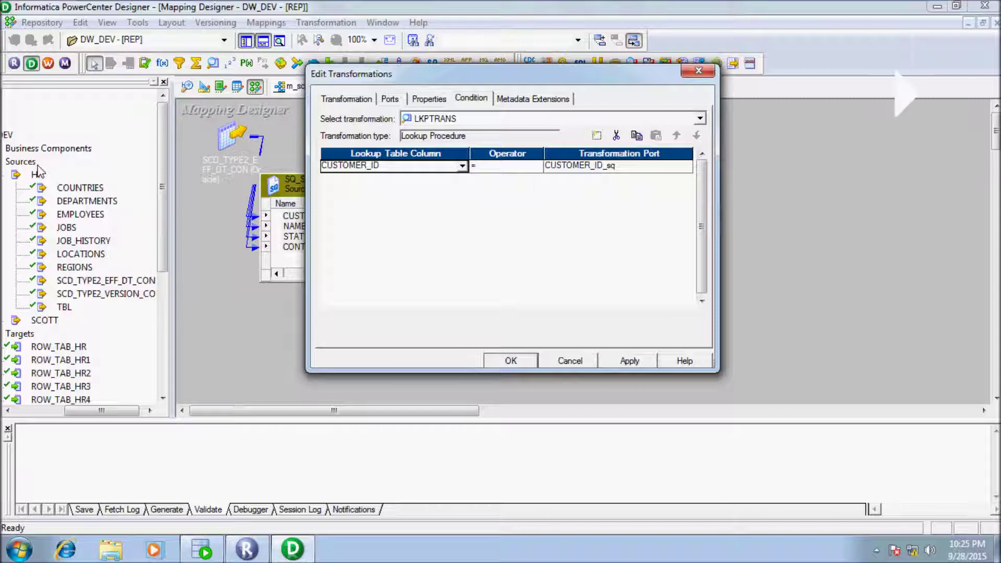
key(ctrl+shift+Tab)
key(ctrl+shift+Tab)
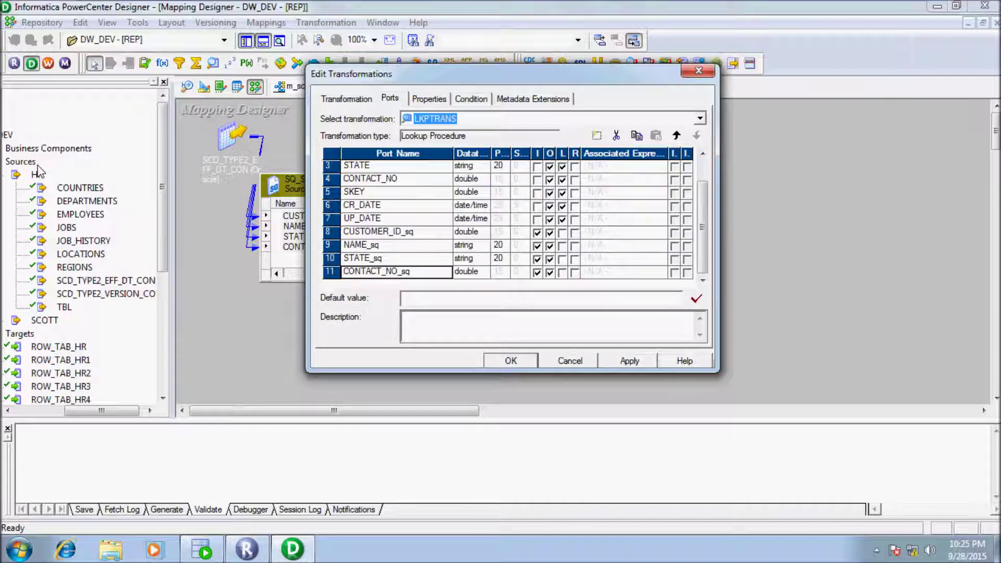
key(Tab)
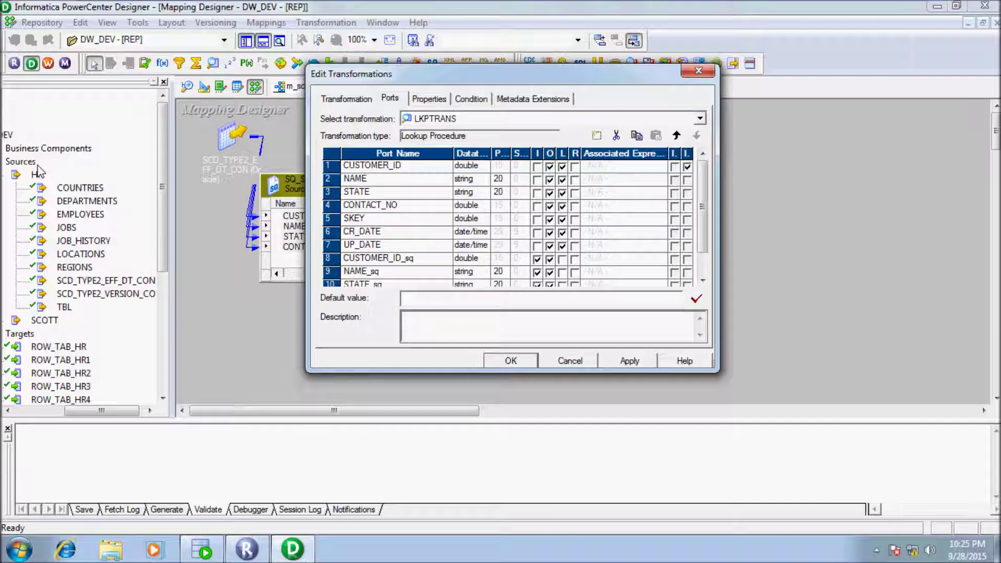
key(ctrl+Tab)
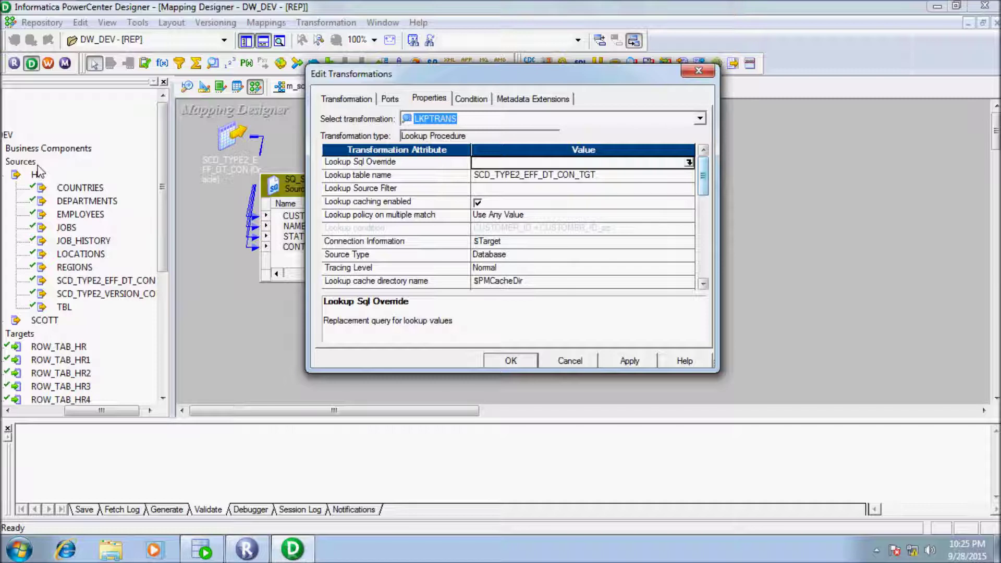
Step: Turn on Dynamic Lookup Cache and Insert Else Update for LKPTRANS
scroll(508, 222, down, 6)
scroll(37, 169, up, 6)
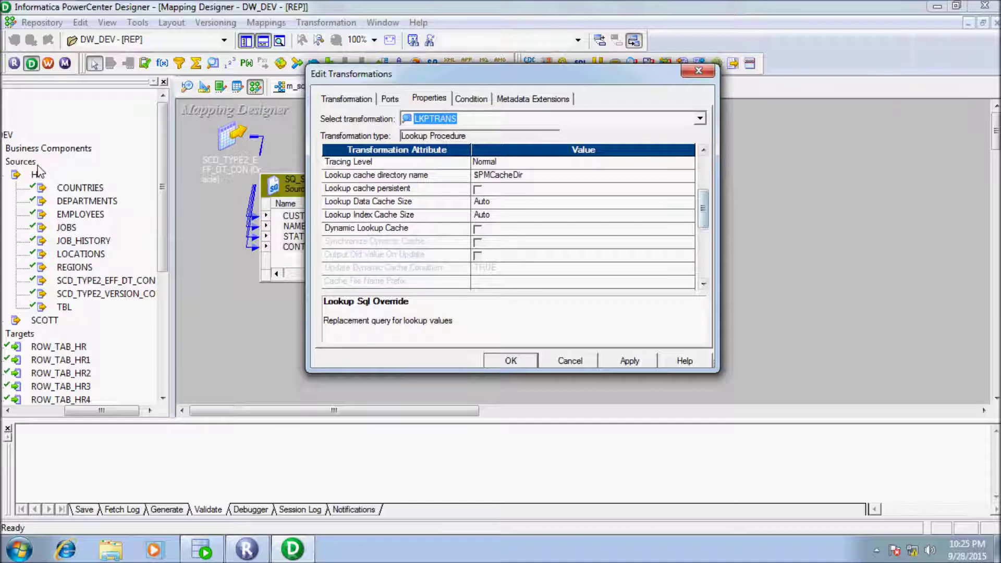
click(478, 229)
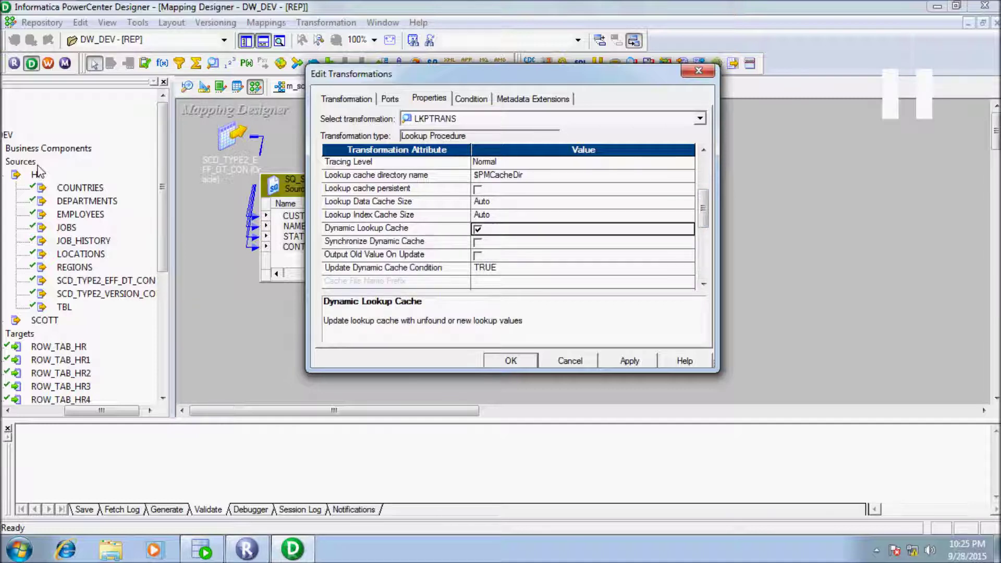
scroll(38, 170, down, 2)
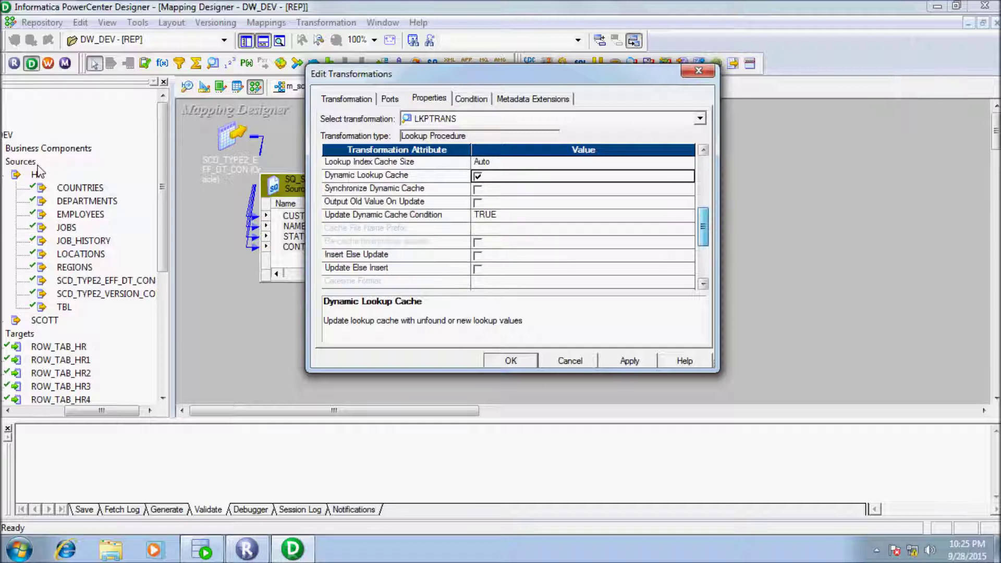
scroll(38, 171, down, 1)
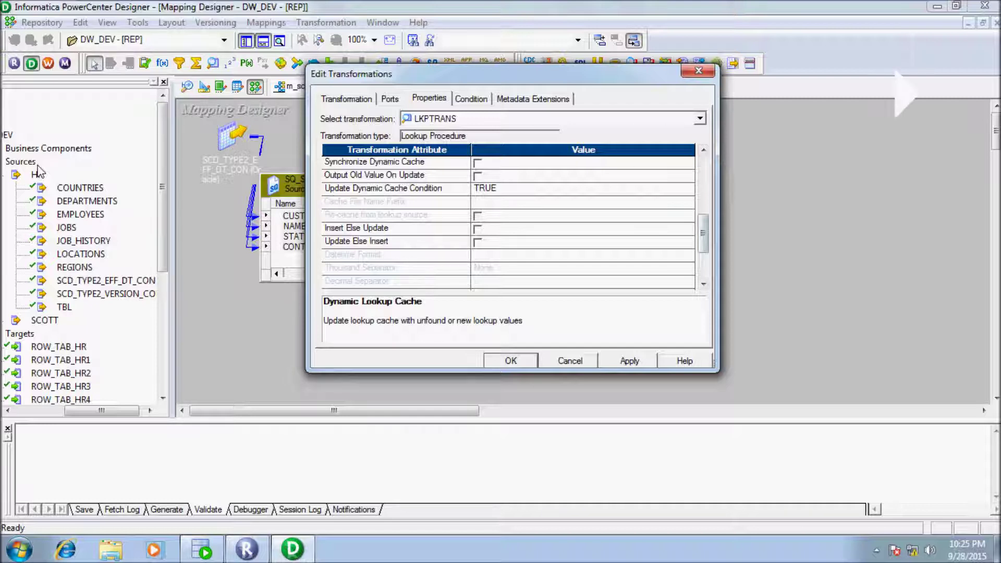
key(space)
key(ctrl+shift+Tab)
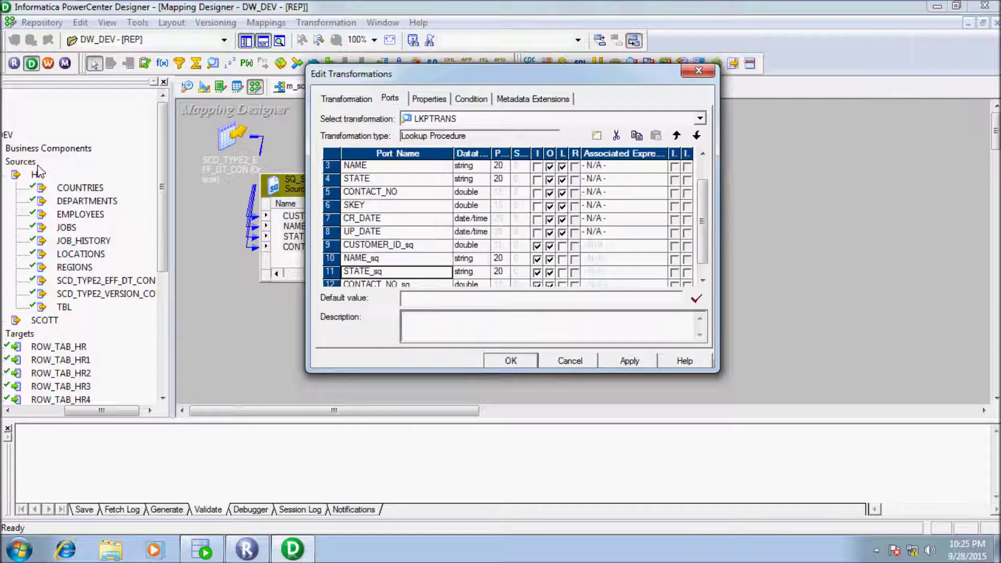
Step: Set the associated expressions of NAME, STATE and CONTACT_NO to NAME_sq, STATE_sq and CONTACT_NO_sq
scroll(38, 171, up, 1)
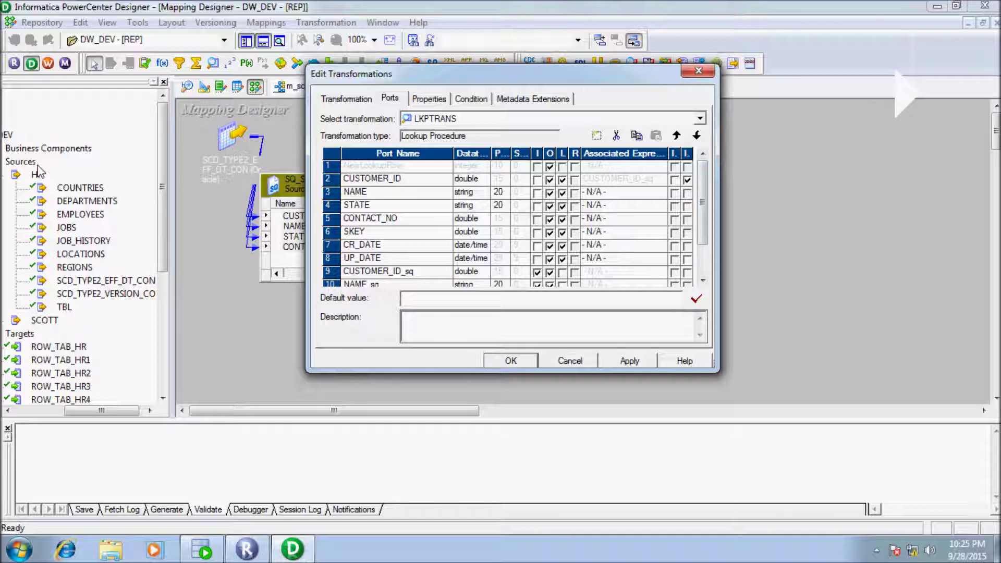
key(alt+Down)
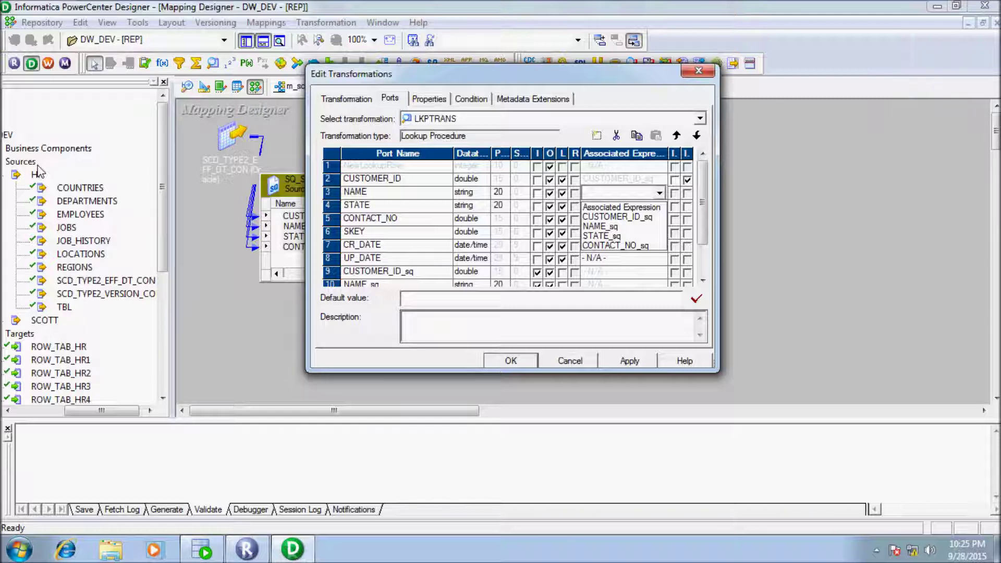
key(Down)
key(Down)
key(Return)
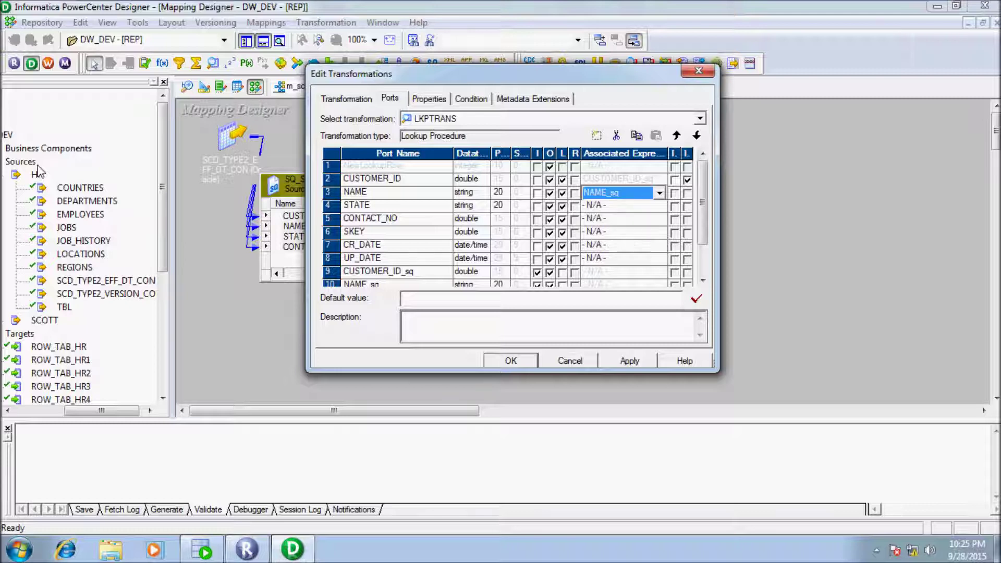
key(Down)
key(alt+Down)
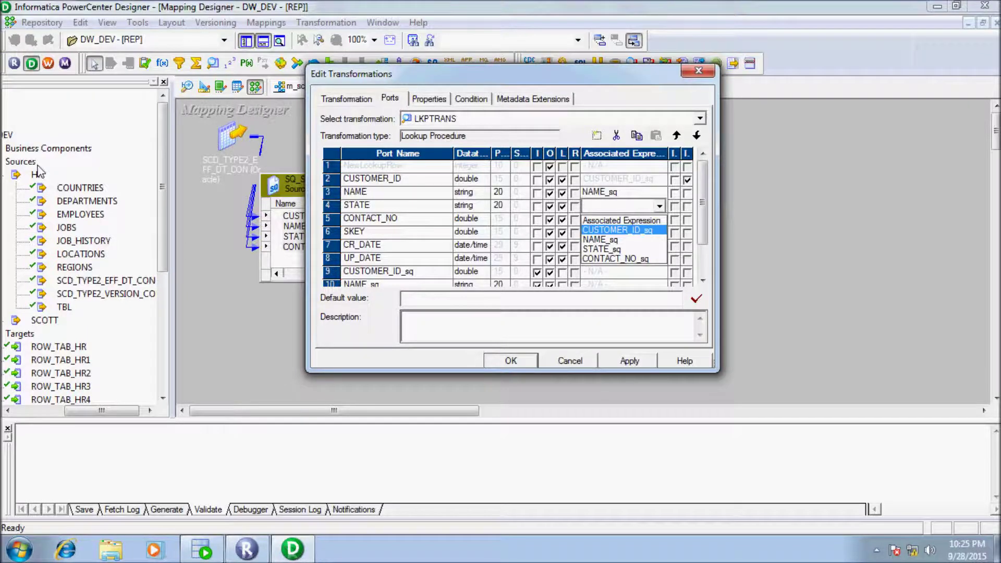
key(Down)
key(Down)
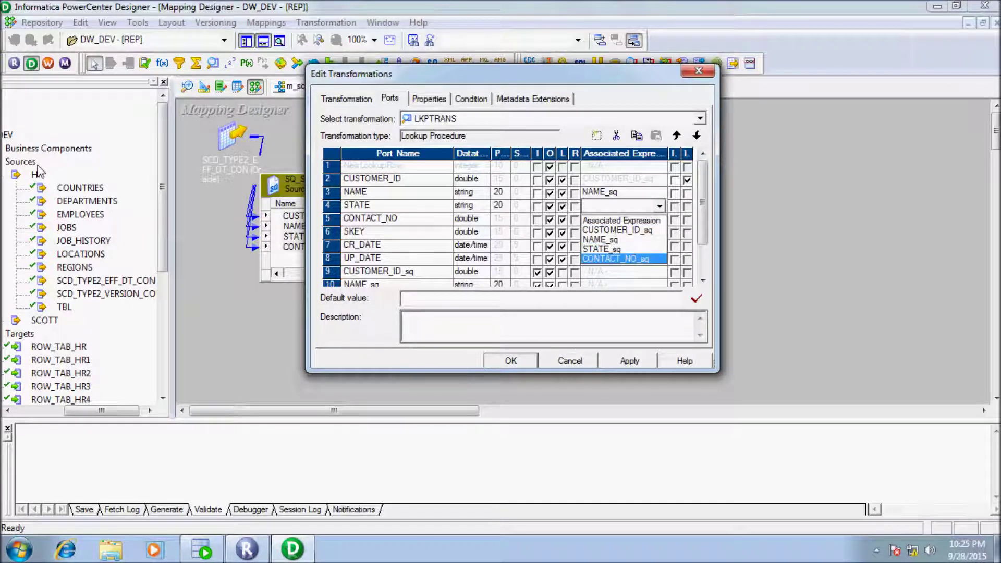
key(Return)
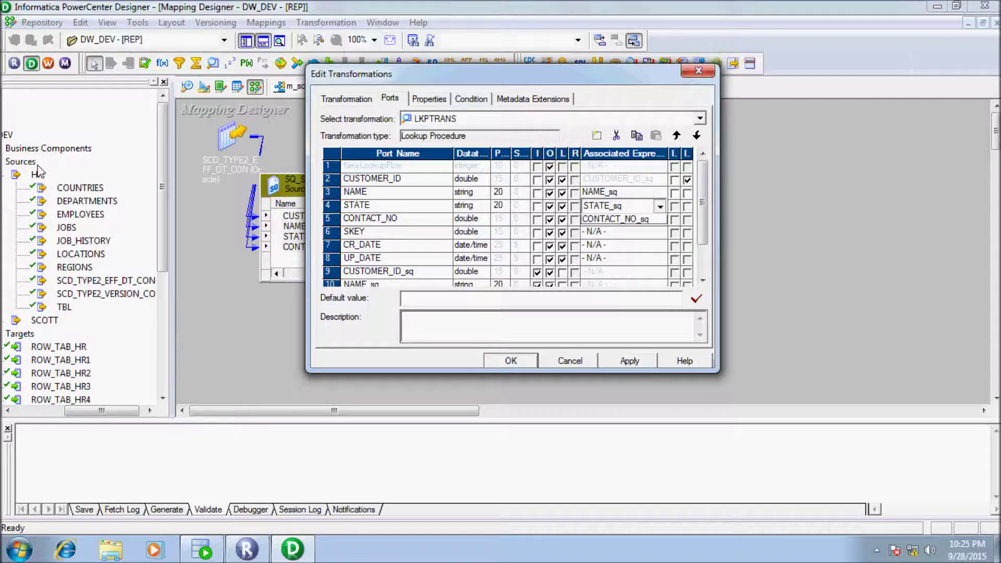
key(alt+Down)
key(Escape)
key(Down)
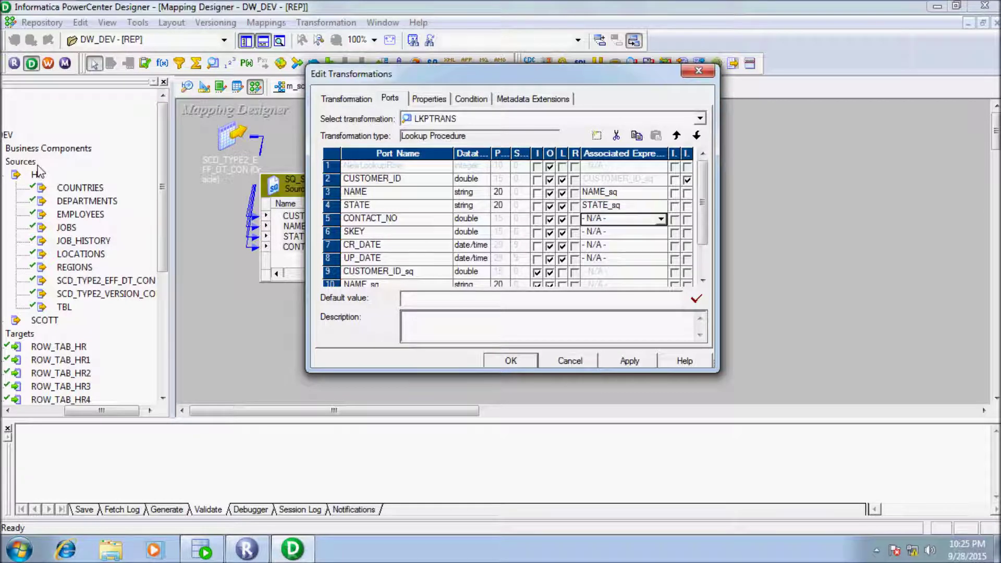
key(alt+Down)
key(Down)
key(Down)
key(Down)
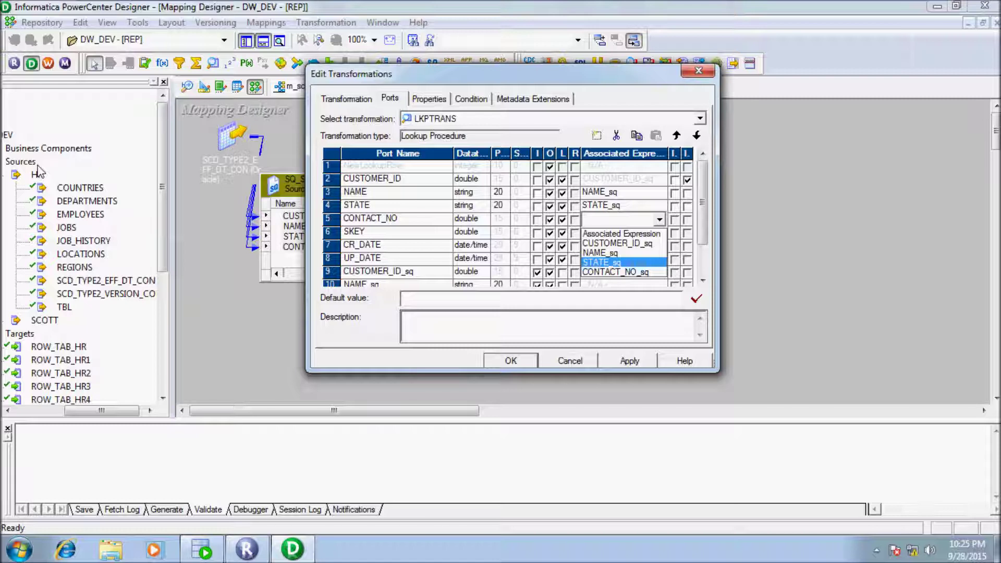
key(Return)
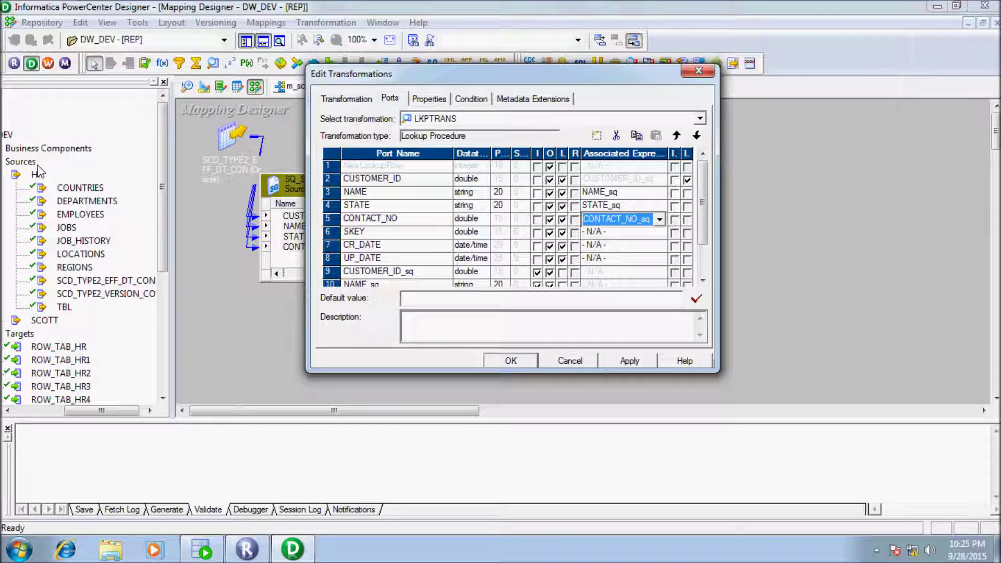
Step: Change SKEY's datatype to integer so it maps to Sequence-ID
key(Down)
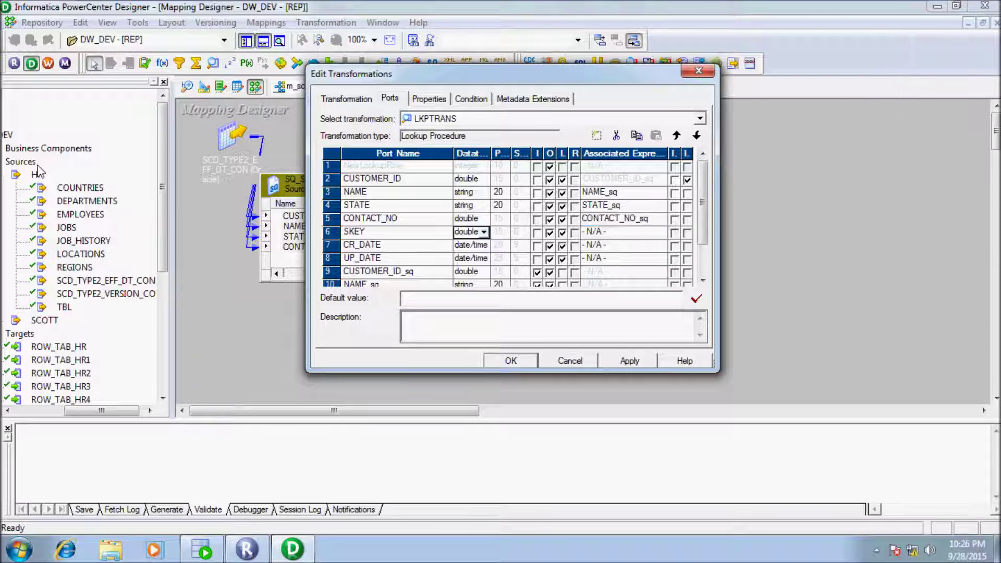
key(alt+Down)
key(Down)
key(Down)
key(Down)
key(Return)
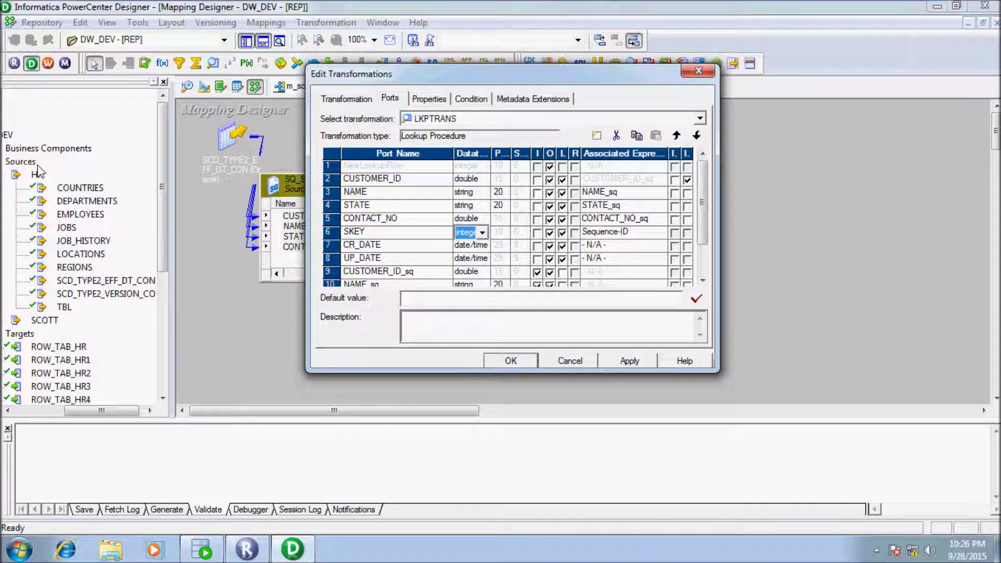
key(ctrl+Tab)
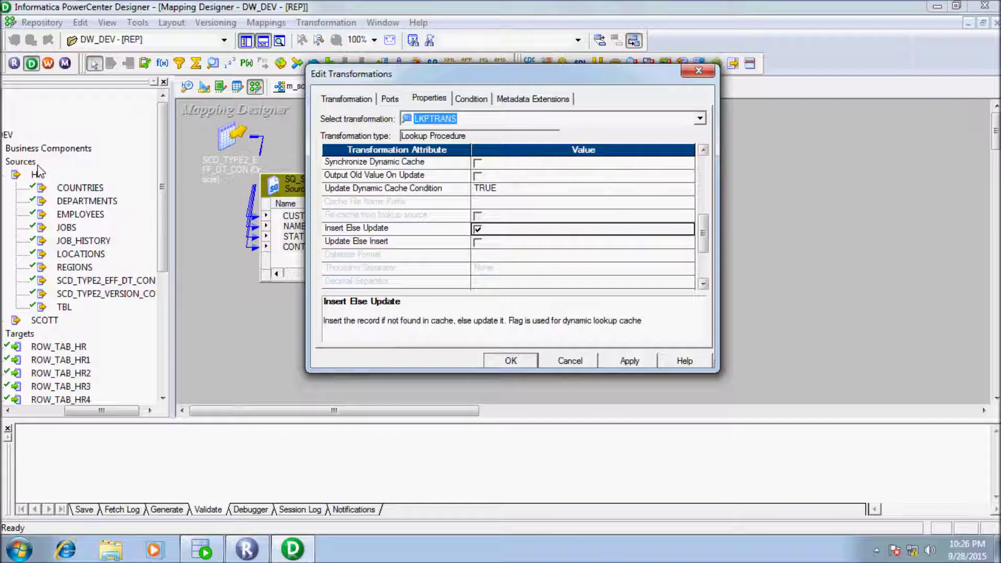
Step: Paste a SELECT of the SCD_TYPE2_EFF_DT_CON_TGT columns into the Lookup Sql Override and begin a 'where' line
scroll(41, 172, up, 5)
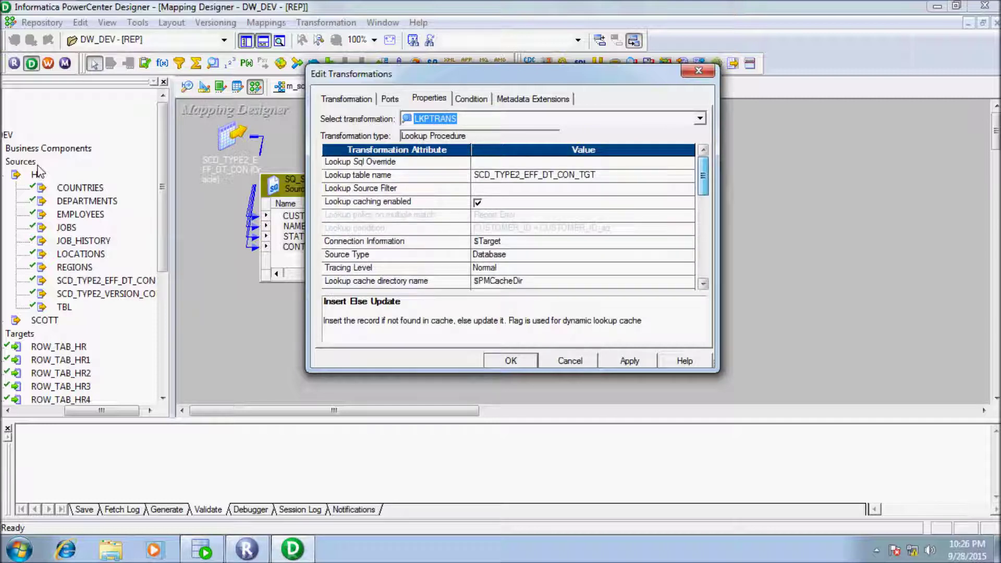
key(Return)
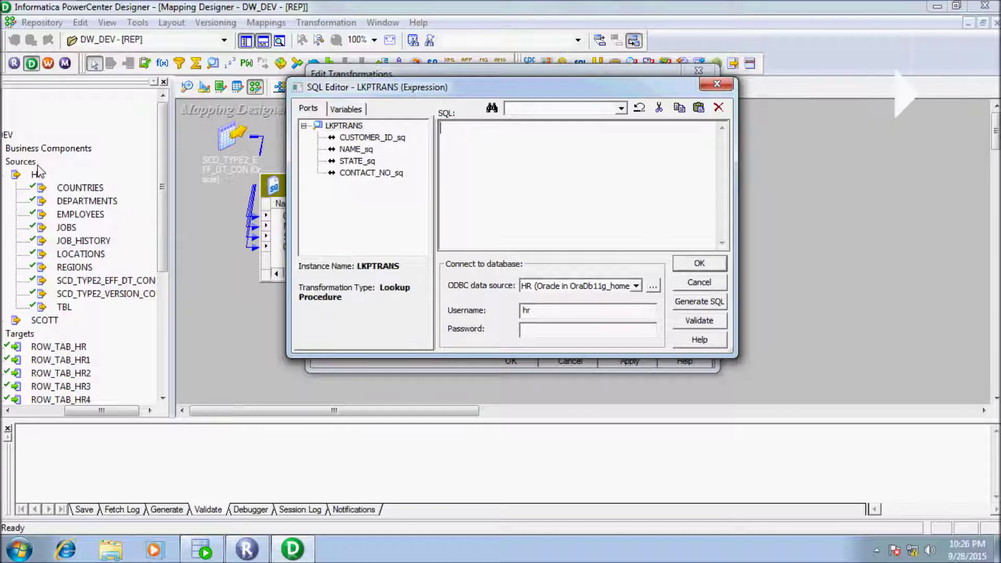
text(SELECT SCD_TYPE2_EFF_DT_CON_TGT.NAME as NAME, SCD_TYPE2_EFF_DT_CON_TGT.STATE as STATE, SCD_TYPE2_EFF_DT_CON_TGT.CONTACT_NO as CONTACT_NO, SCD_TYPE2_EFF_DT_CON_TGT.SKEY as SKEY, SCD_TYPE2_EFF_DT_CON_TGT.CR_DATE as CR_DATE, SCD_TYPE2_EFF_DT_CON_TGT.UP_DATE as UP_DATE, SCD_TYPE2 _EFF_DT_CON_TGT.CUSTOMER_ID as CUSTOMER_ID FROM SCD_TYPE2_EFF_DT_CON_TGT)
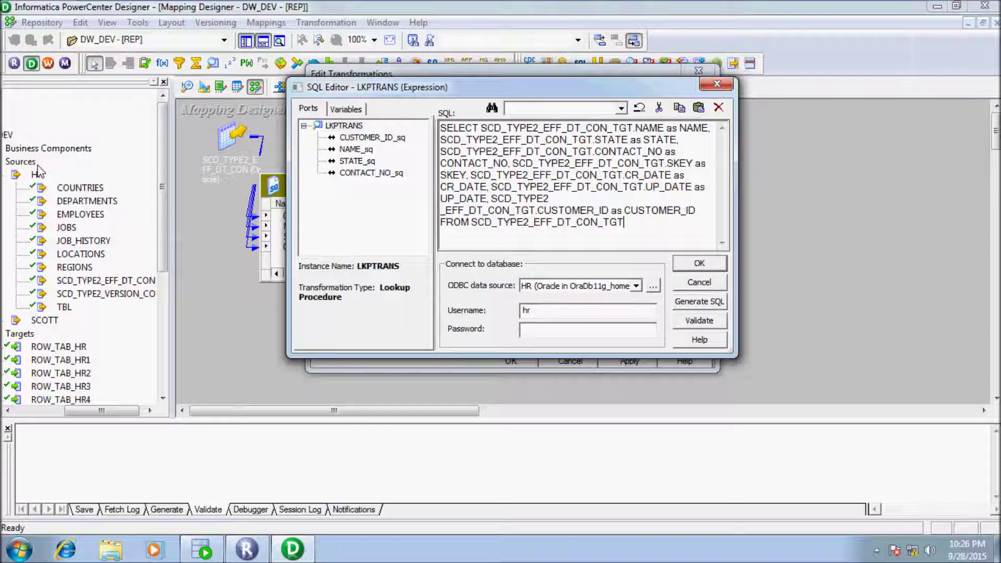
key(Return)
text(where)
key(shift+Left)
key(shift+Left)
key(shift+Left)
key(shift+Left)
key(shift+Left)
key(shift+Left)
key(shift+Left)
key(shift+Left)
key(shift+Left)
key(shift+Left)
key(shift+Left)
key(shift+Left)
key(shift+Left)
key(shift+Left)
key(shift+Left)
key(shift+Left)
key(shift+Left)
key(shift+Left)
key(shift+Left)
key(shift+Left)
key(ctrl+c)
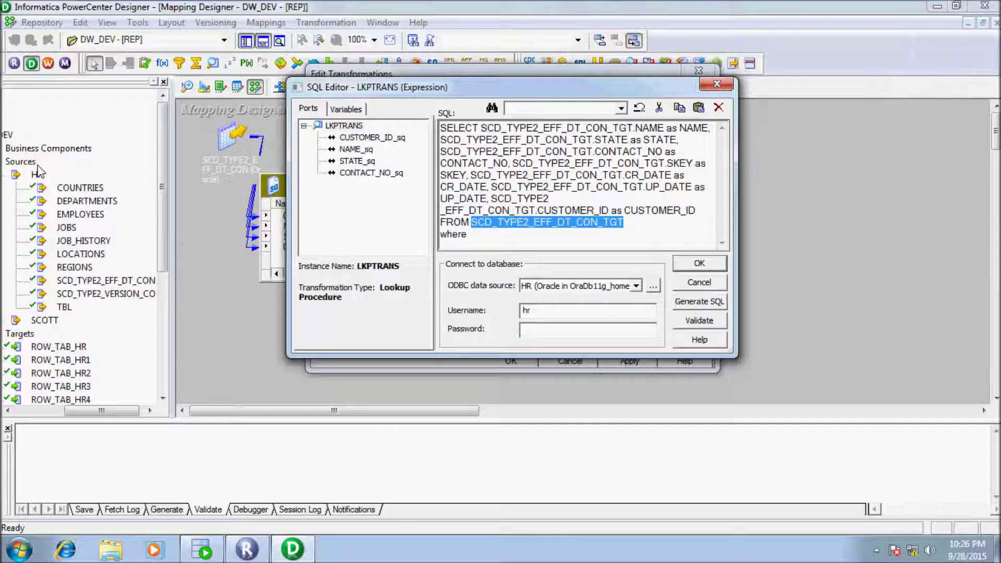
Step: Complete the WHERE clause as UP_DATE = TO_DATE('09/09/9999','MM/DD/YYYY')
key(ctrl+End)
key(ctrl+v)
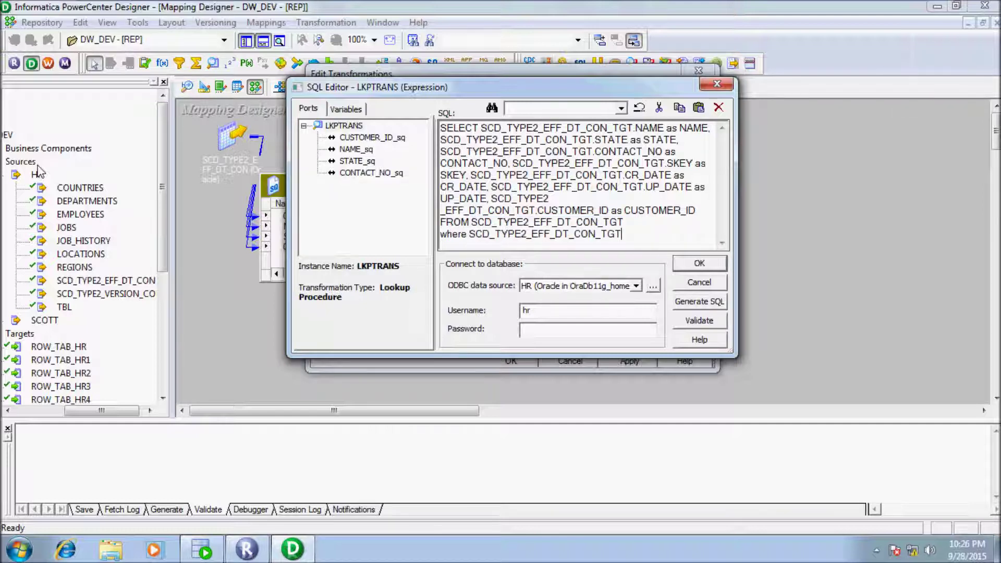
text(.)
drag(488, 199, 441, 198)
key(ctrl+c)
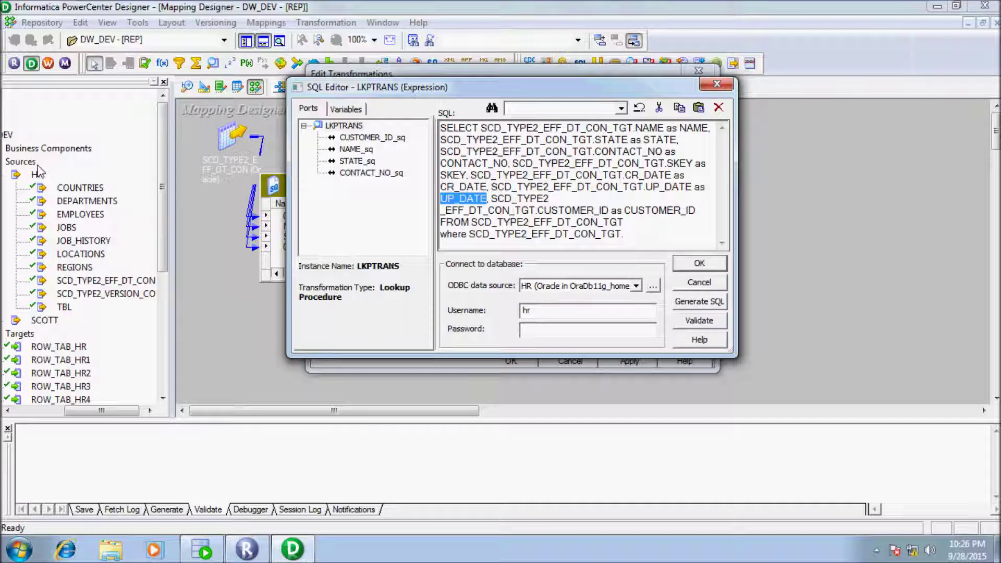
key(ctrl+End)
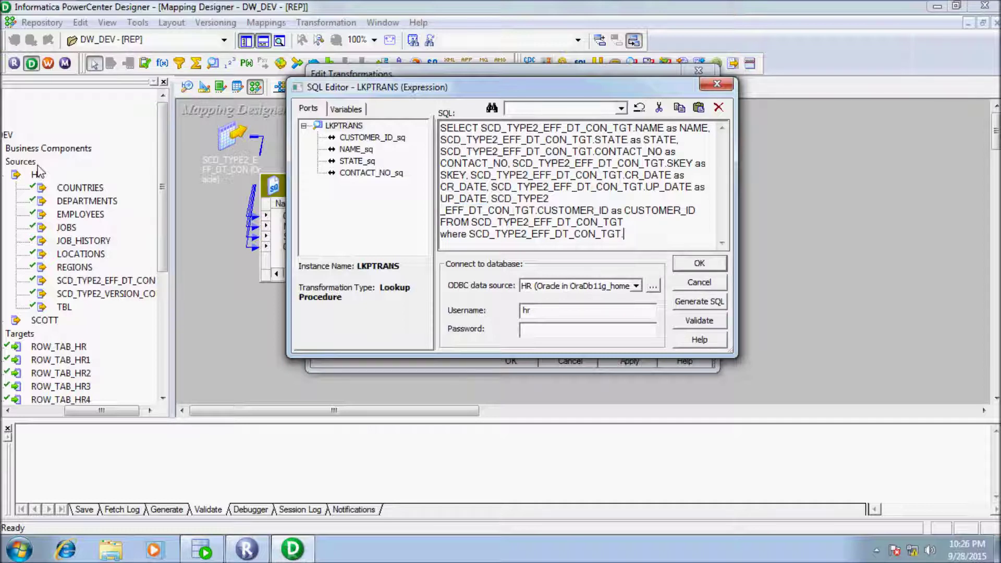
key(ctrl+v)
text(=TO_DATE)
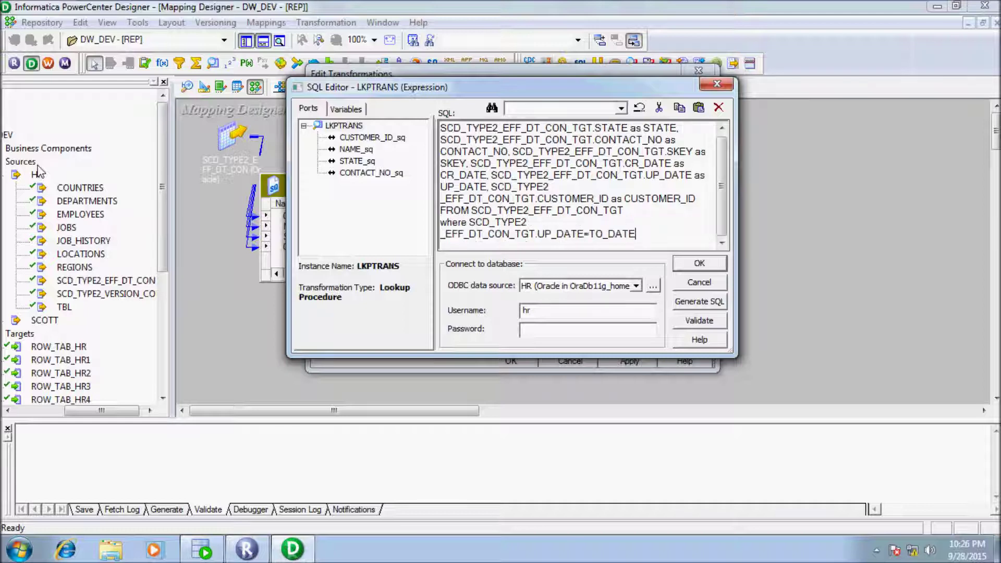
text(('09/09/9999',)
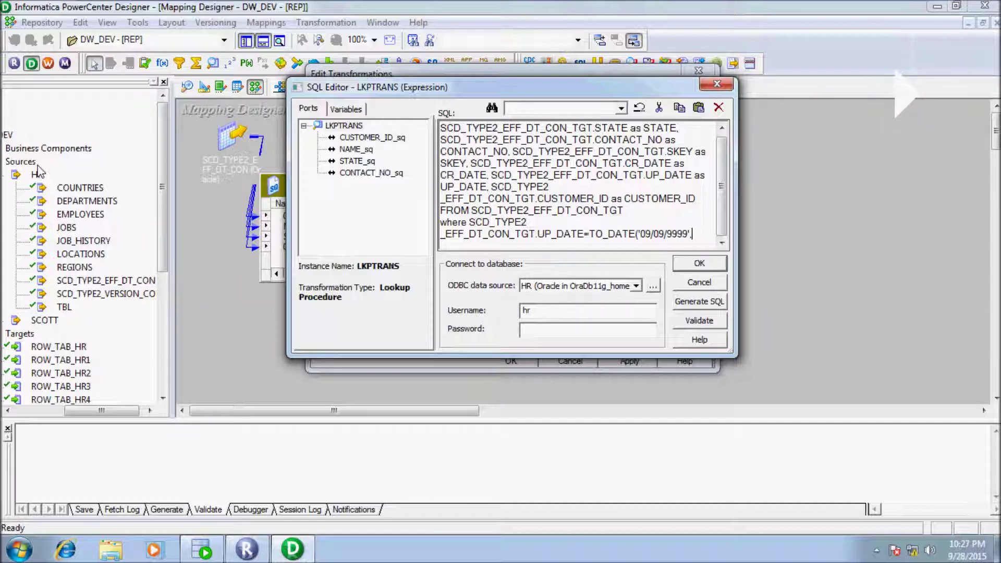
text('MM)
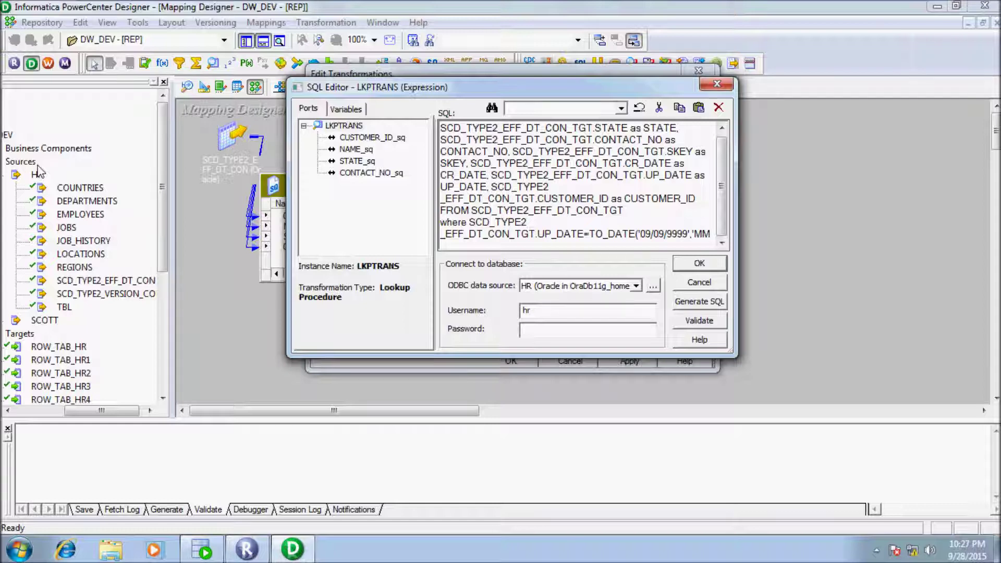
text(/)
text(DD)
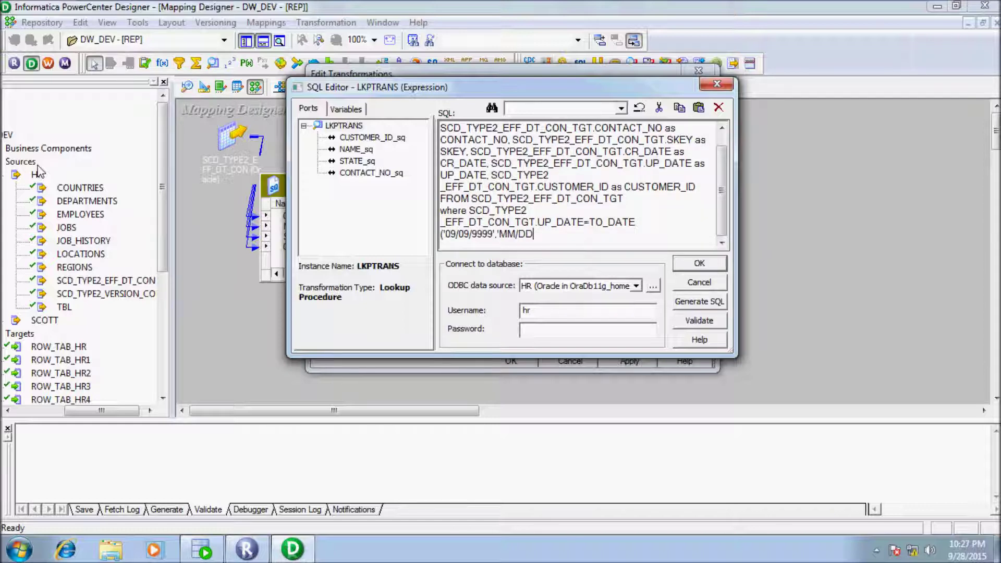
text(/YYY)
text(Y)
text('))
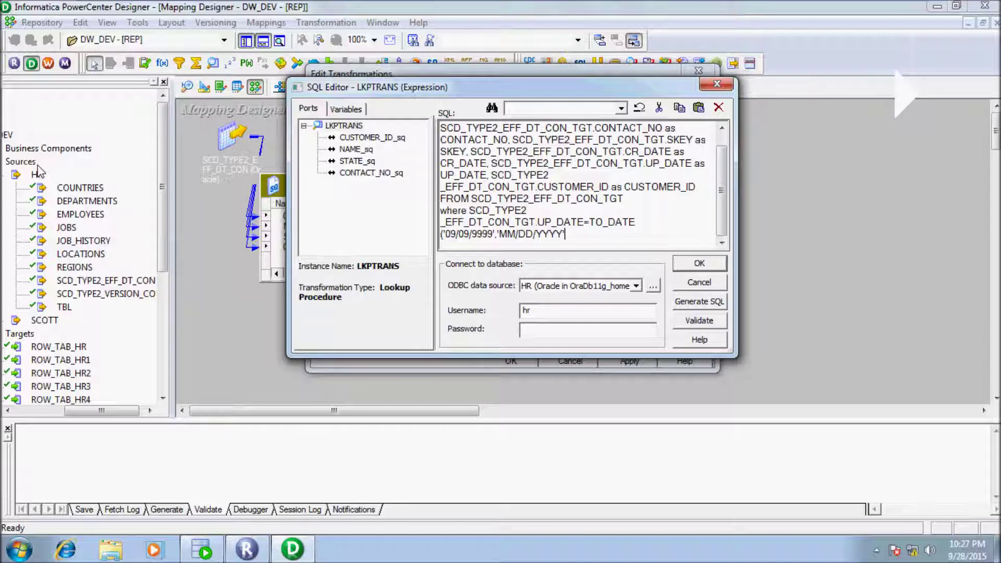
Step: Enter the HR database password, validate the override query, and accept it
key(Tab)
text(hr)
key(Tab)
key(Return)
key(Return)
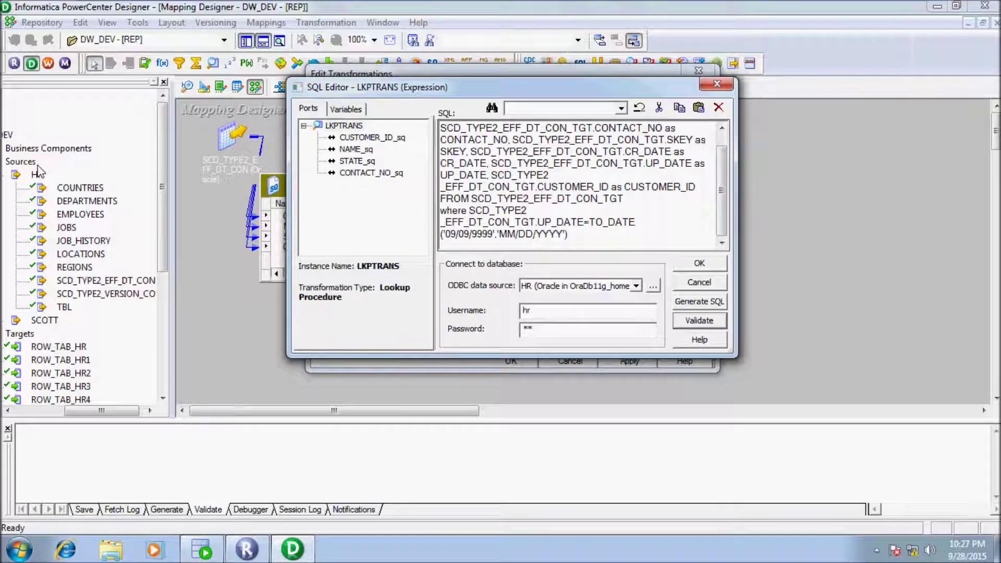
key(Return)
key(Return)
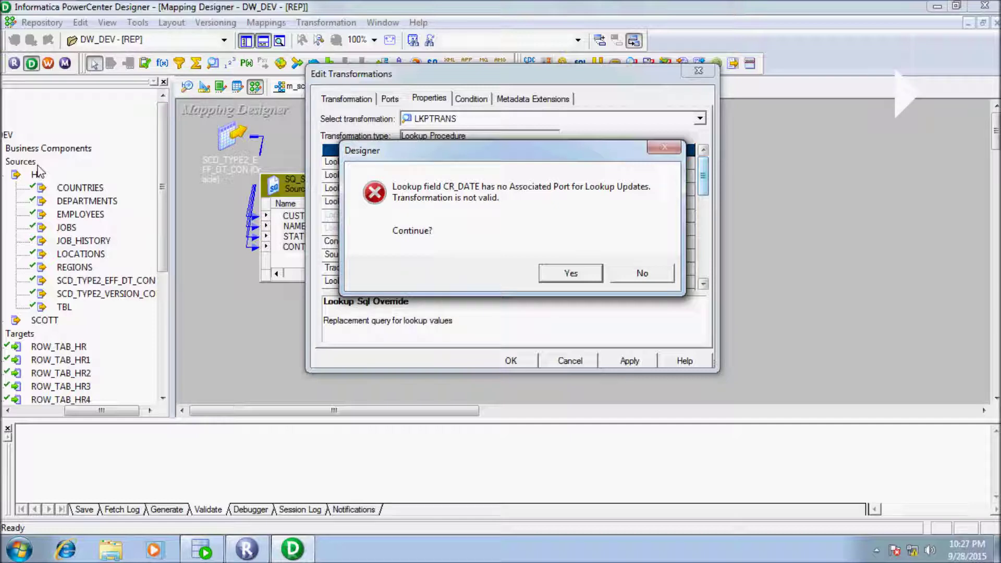
Step: Delete the CR_DATE and UP_DATE ports from LKPTRANS, leaving it with ten ports
key(Return)
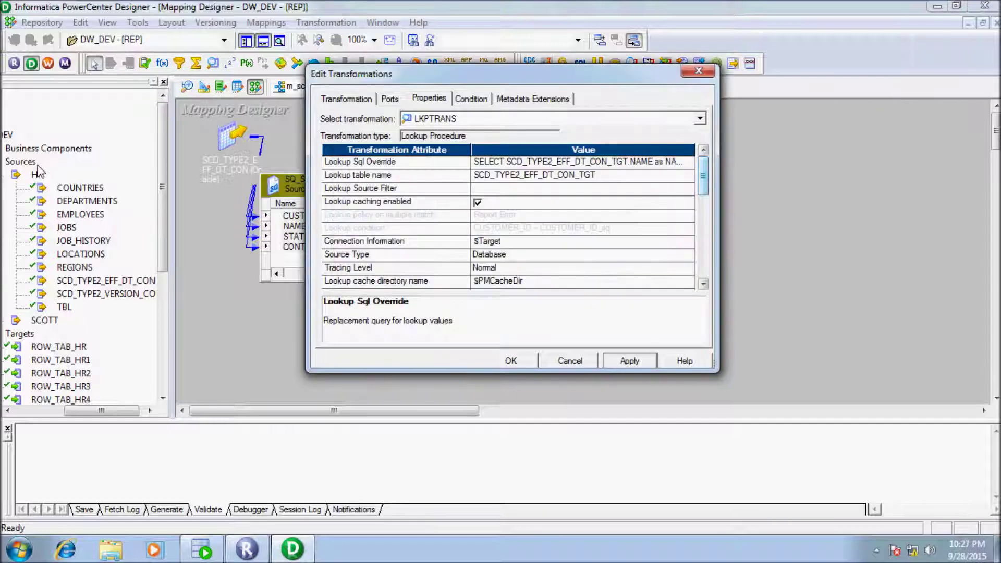
key(ctrl+shift+Tab)
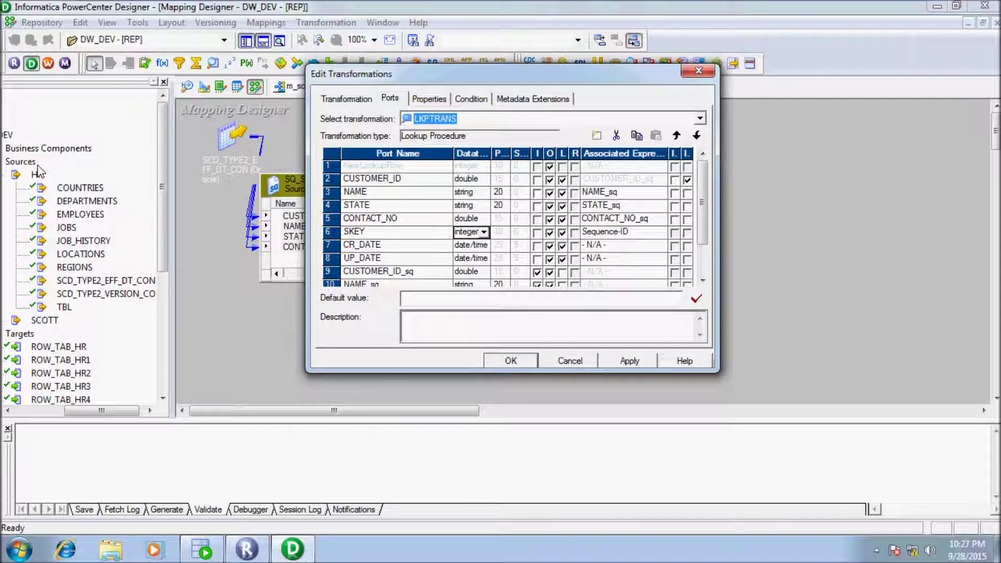
key(Tab)
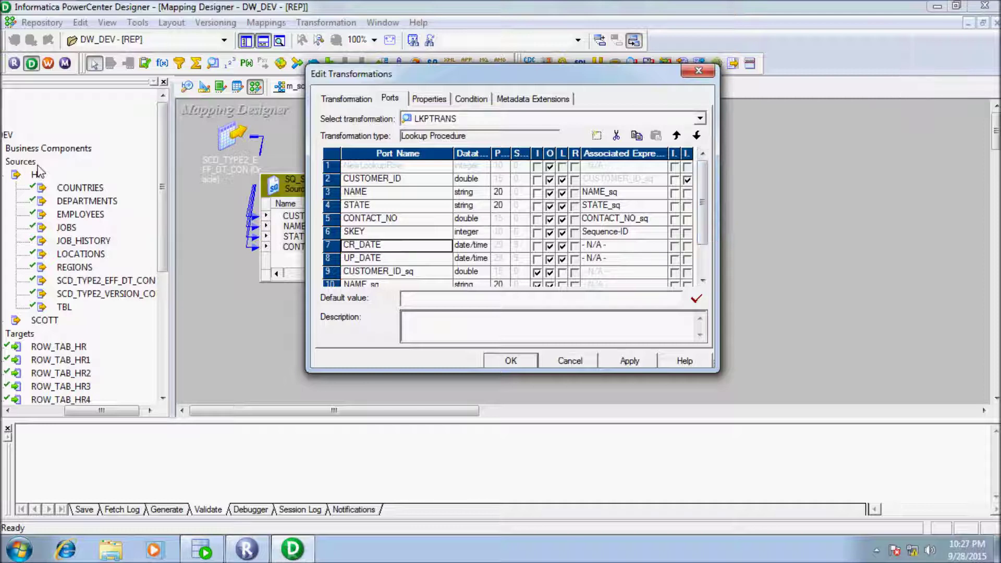
click(616, 135)
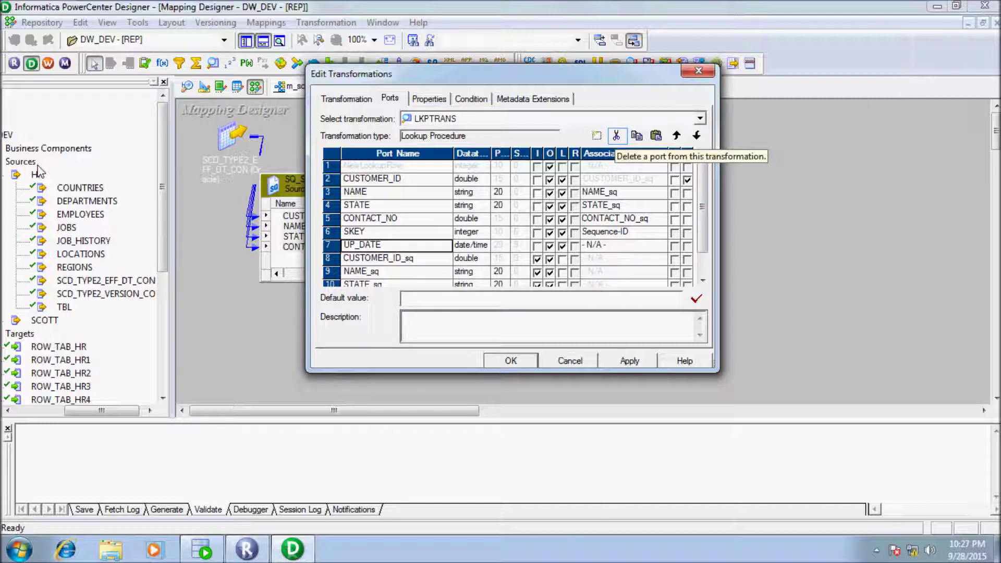
click(616, 136)
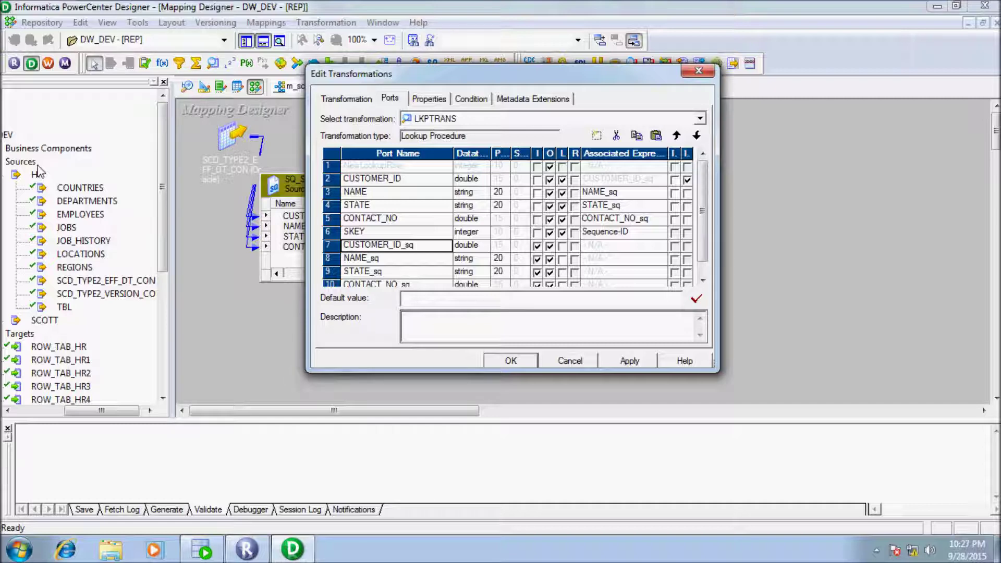
key(Return)
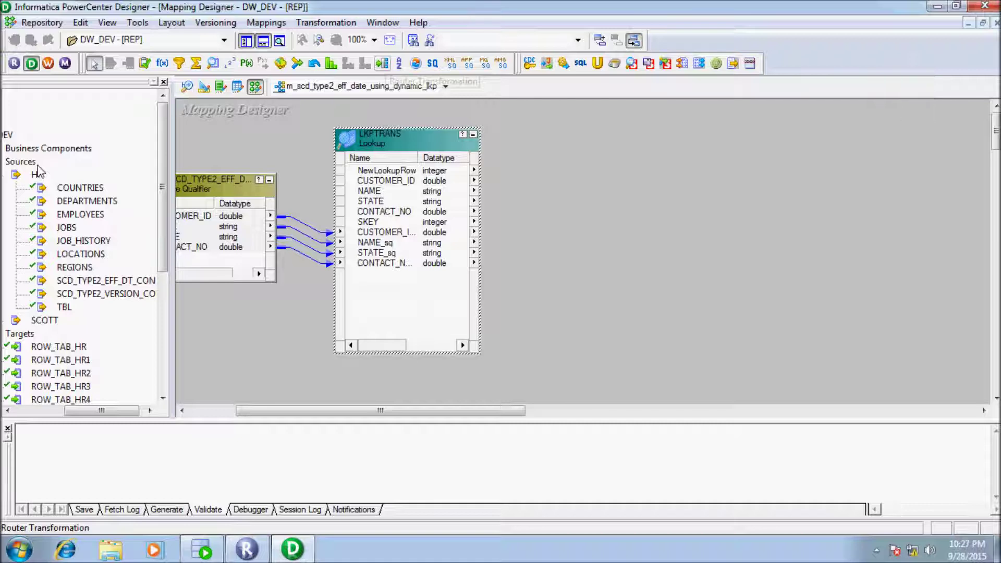
Step: Place router RTRTRANS beside the lookup and connect all ten LKPTRANS ports into it
click(382, 63)
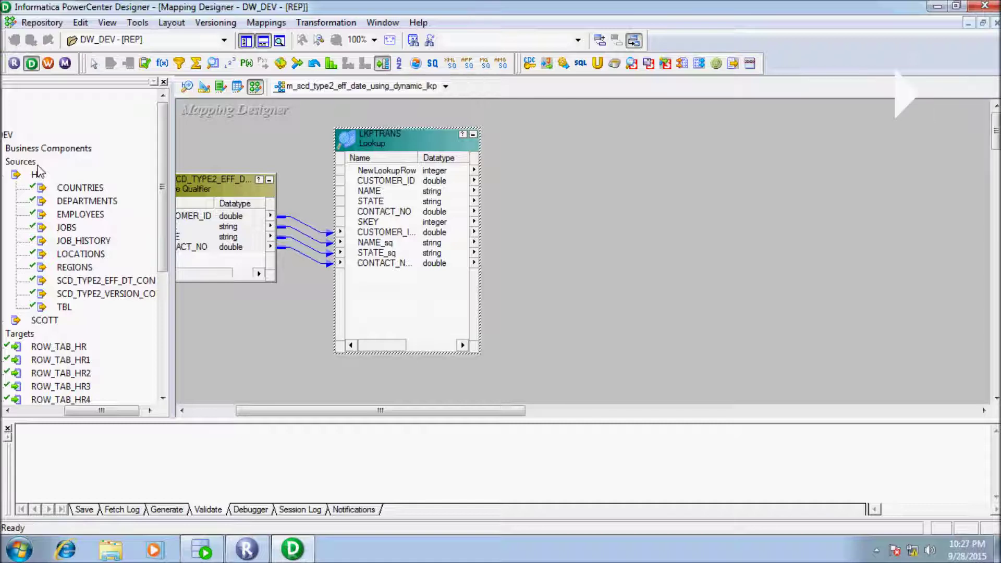
drag(598, 160, 725, 370)
right_click(382, 183)
click(407, 192)
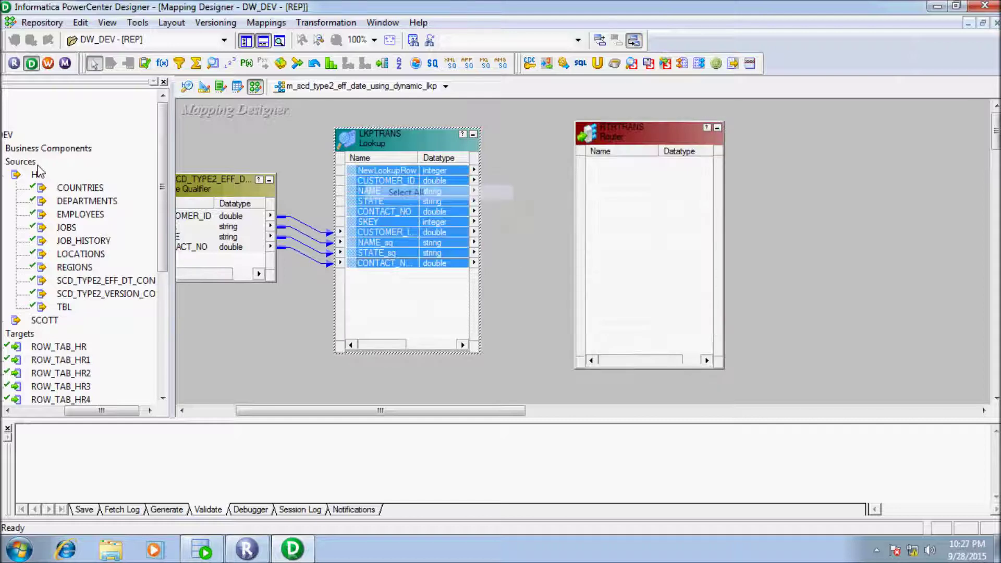
drag(385, 232, 687, 183)
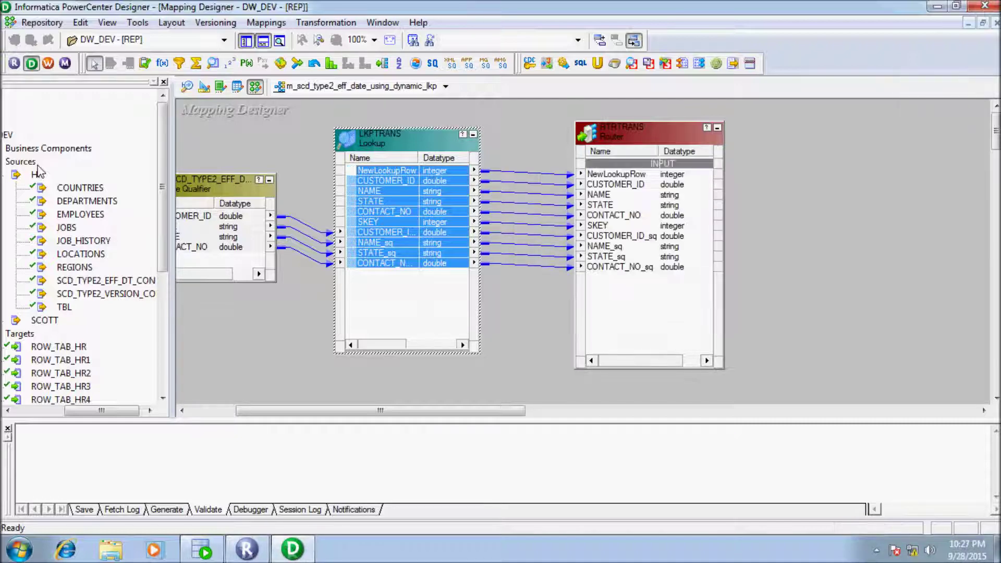
key(ctrl+Tab)
key(ctrl+Tab)
key(ctrl+Tab)
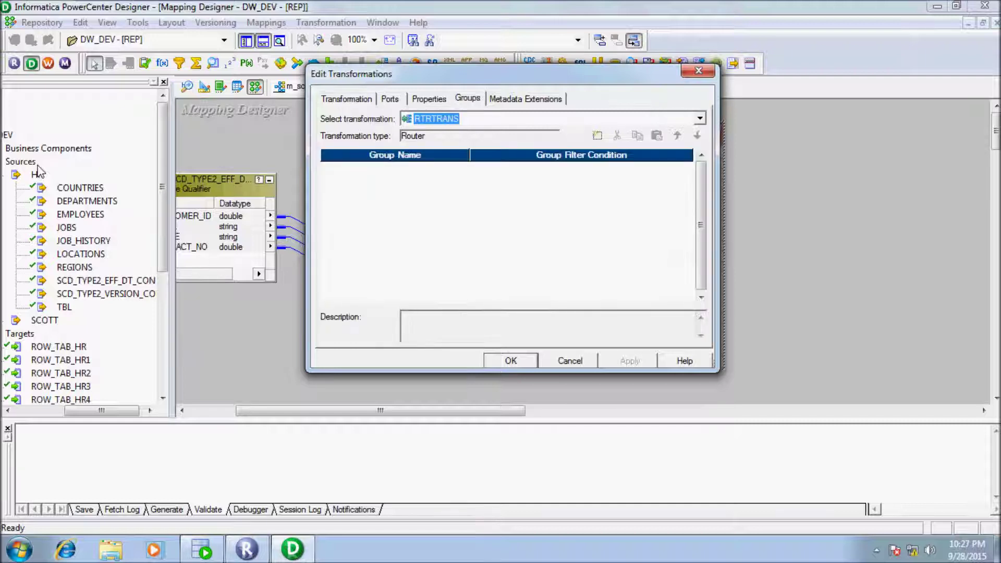
Step: Add two Router output groups and name them INSERT and UPDATE
key(Insert)
key(Insert)
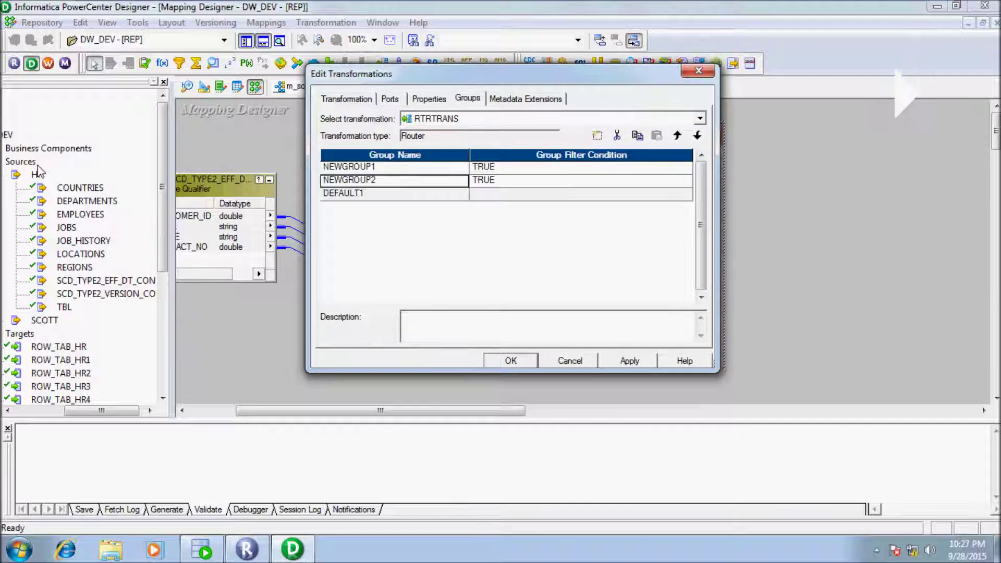
key(Up)
key(BackSpace)
key(BackSpace)
key(BackSpace)
key(BackSpace)
key(BackSpace)
key(BackSpace)
key(BackSpace)
key(BackSpace)
key(BackSpace)
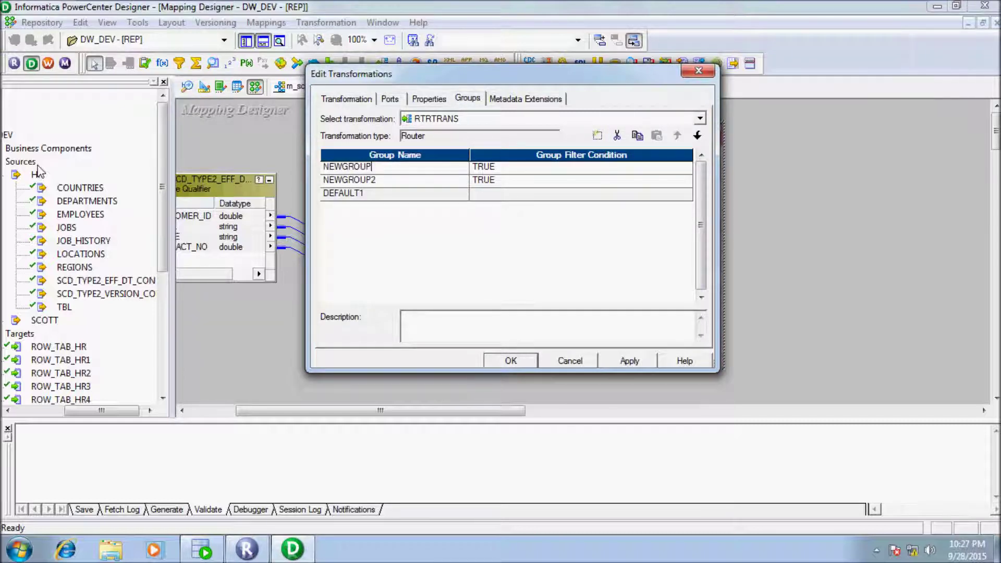
text(i)
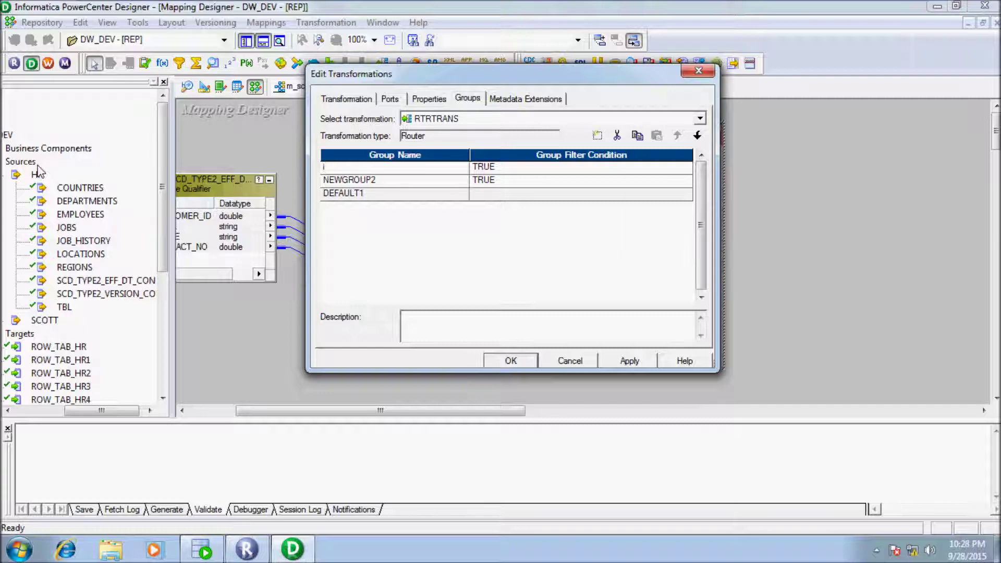
key(BackSpace)
text(INSERT)
key(Down)
key(BackSpace)
key(BackSpace)
key(BackSpace)
key(BackSpace)
key(BackSpace)
key(BackSpace)
key(BackSpace)
key(BackSpace)
key(BackSpace)
text(UPDATE)
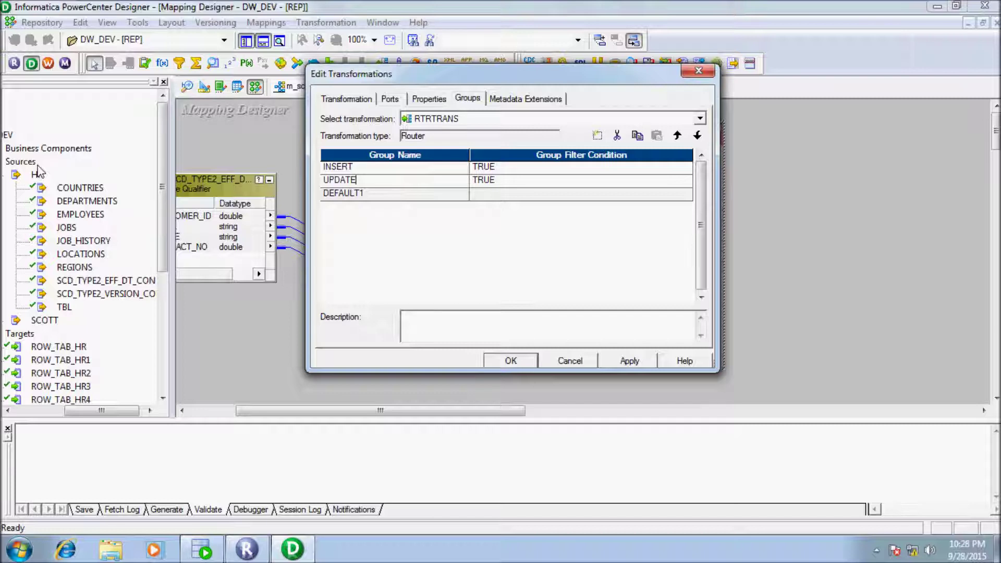
Step: Replace INSERT's default TRUE filter, starting the formula IIF(NewLookupRow=1
key(Up)
key(Tab)
key(F2)
key(ctrl+a)
key(Delete)
text(IIF)
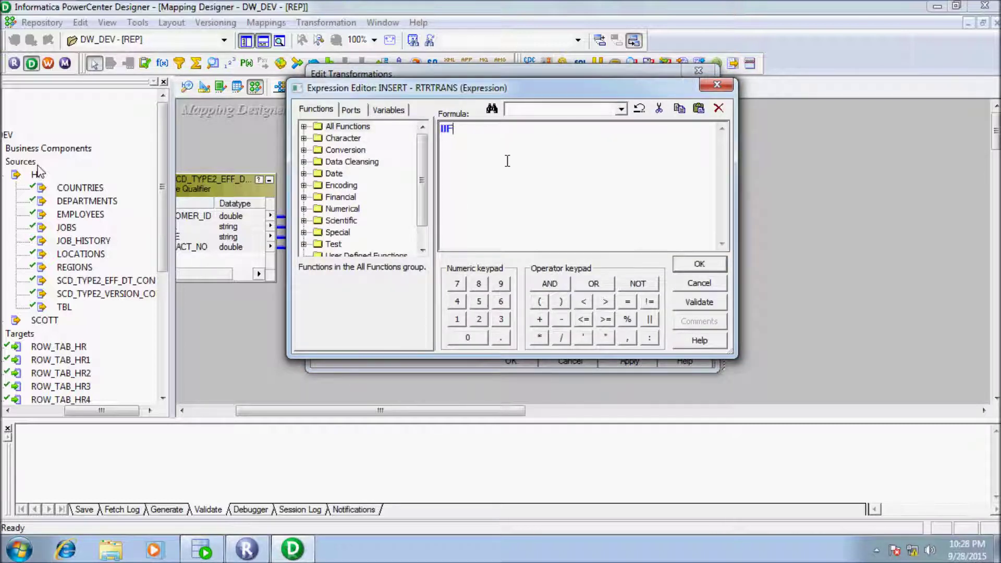
text(()
click(351, 109)
double_click(367, 138)
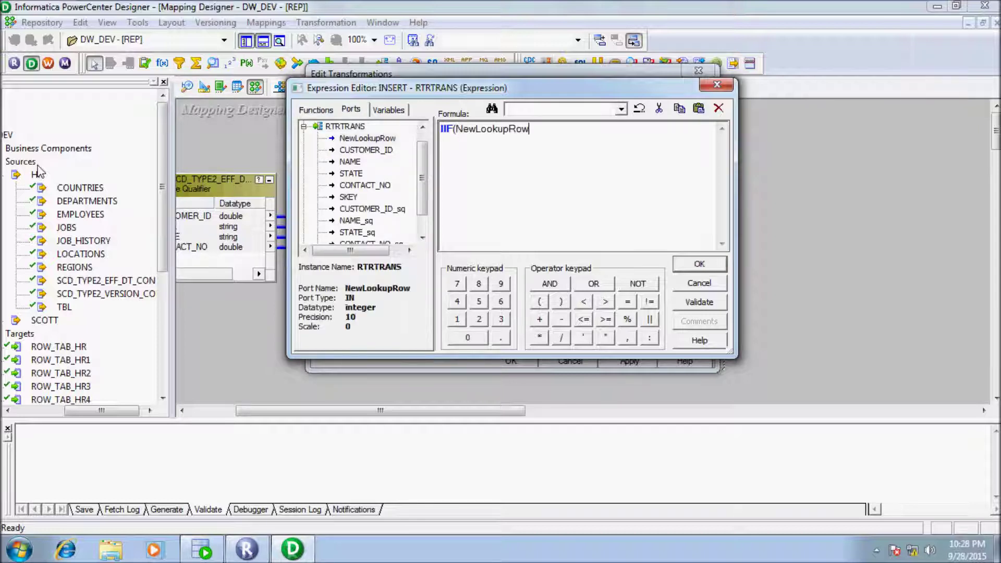
text(=1)
Step: Complete INSERT's filter as IIF(NewLookupRow=1 OR NewLookupRow=2,TRUE,FALSE) and validate it
key(Tab)
key(space)
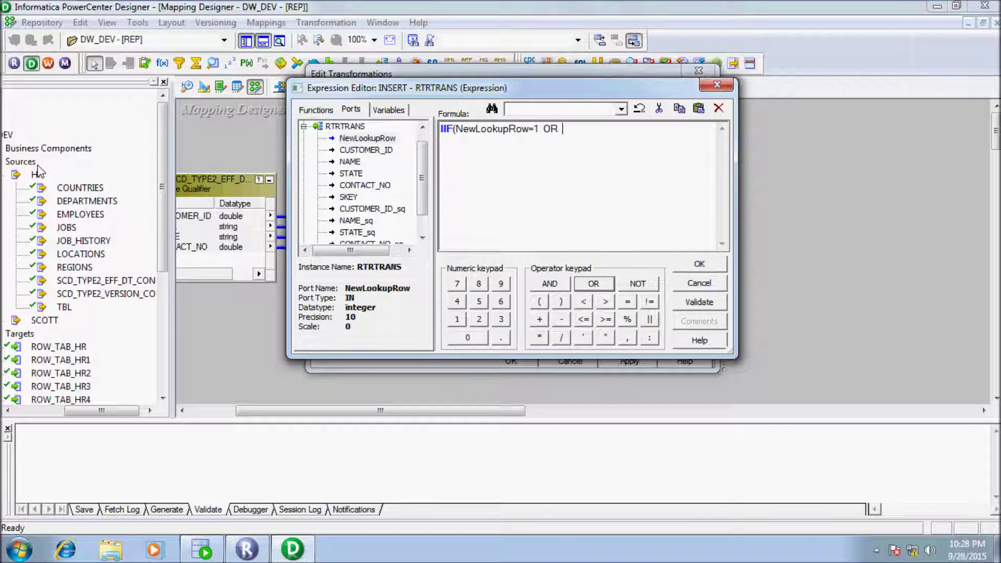
text(NewLookupRow)
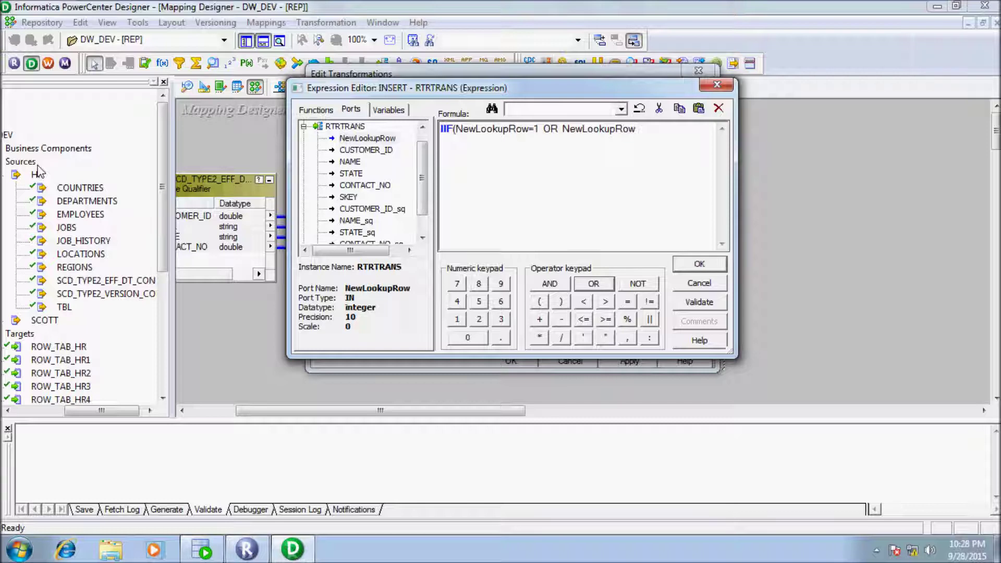
text(=2,TRUE,FAL)
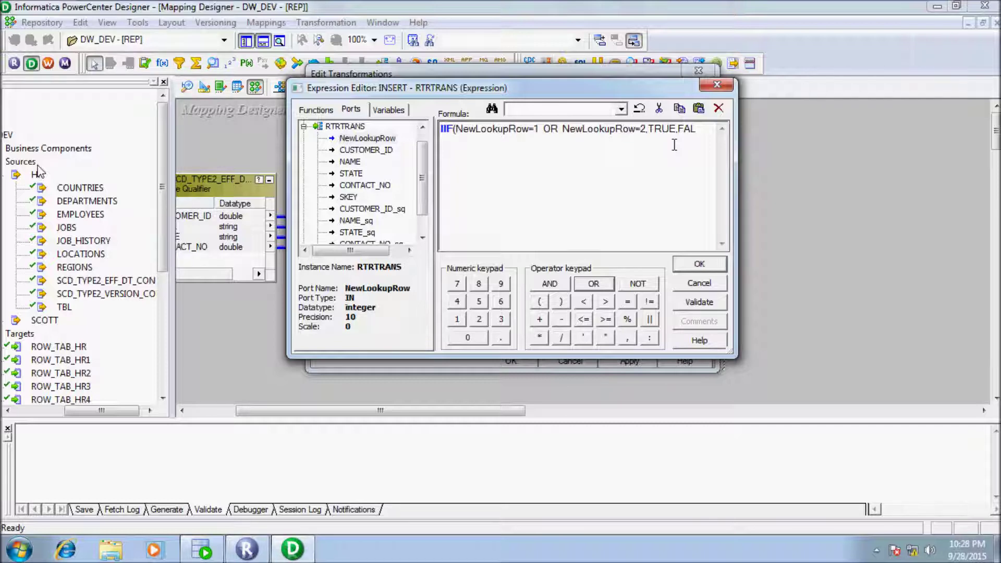
text(SE ))
key(Tab)
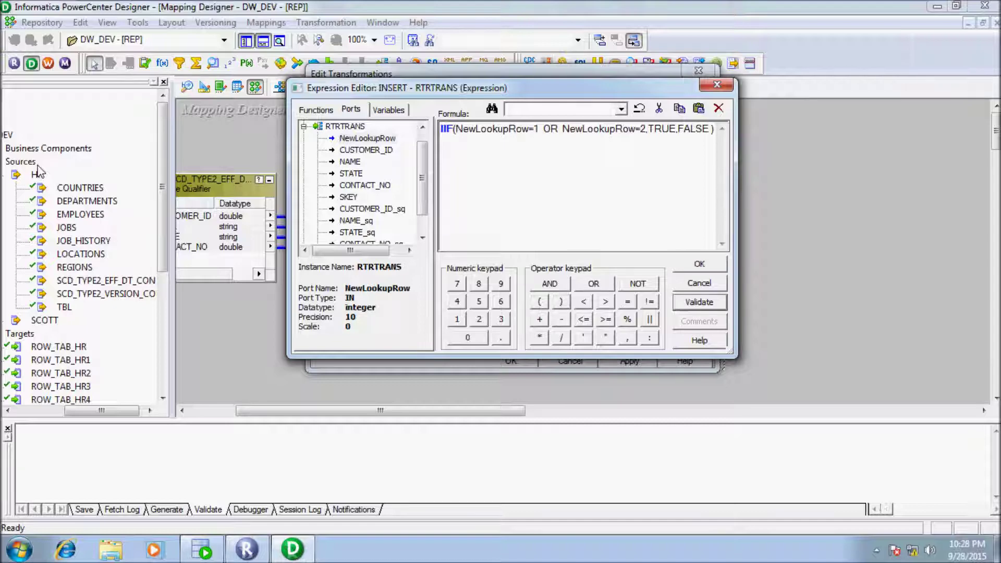
key(Return)
key(Return)
key(Return)
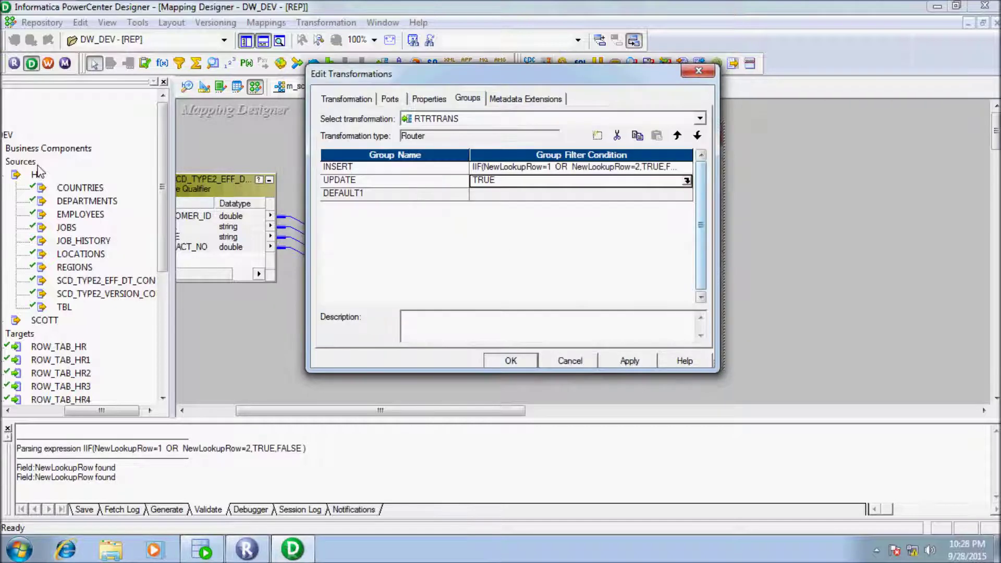
click(687, 180)
Step: Replace UPDATE's TRUE filter with IIF(NewLookupRow=2,TRUE,FALSE), validate and accept it
drag(469, 129, 440, 129)
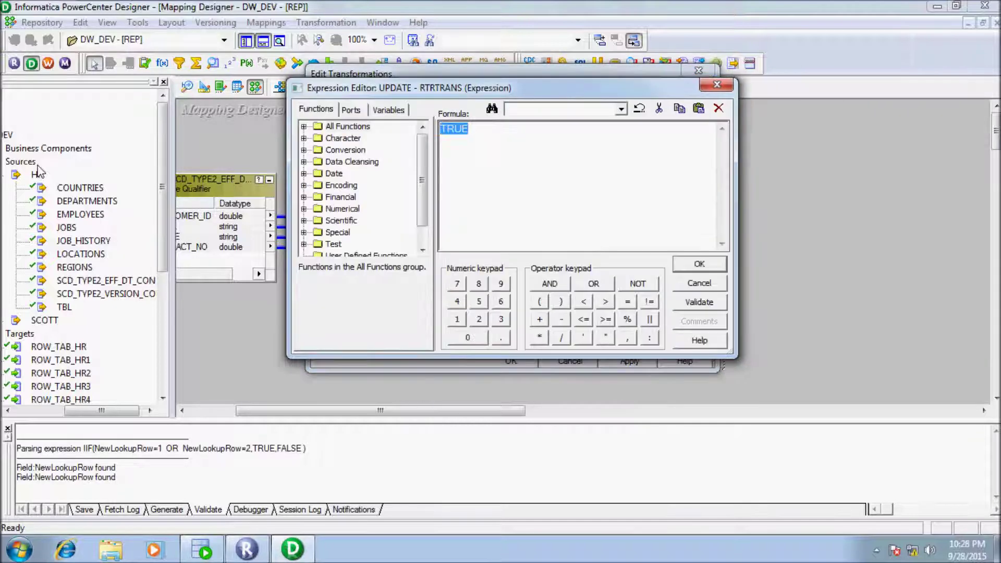
text(IIF()
key(ctrl+Tab)
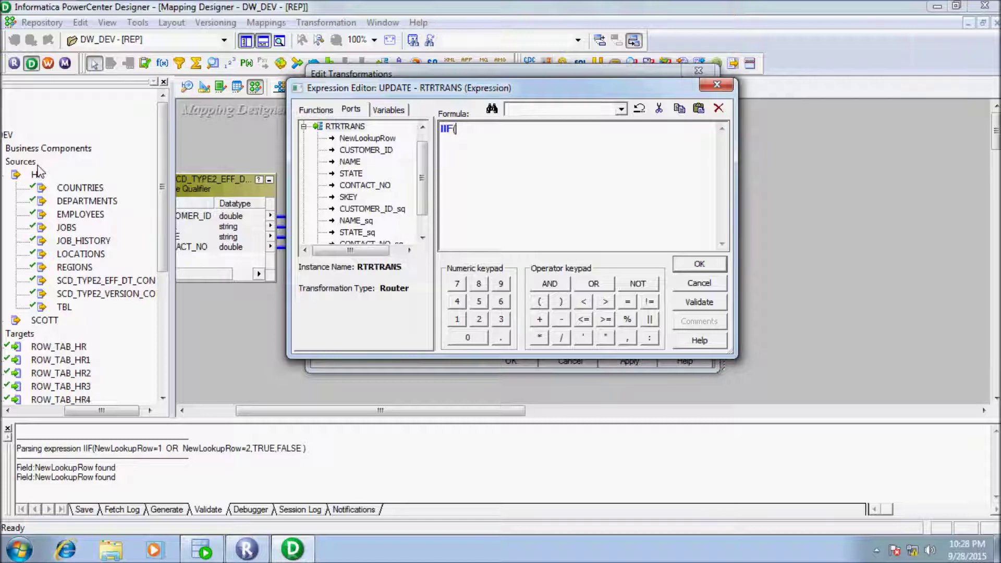
key(Down)
key(Return)
text(=)
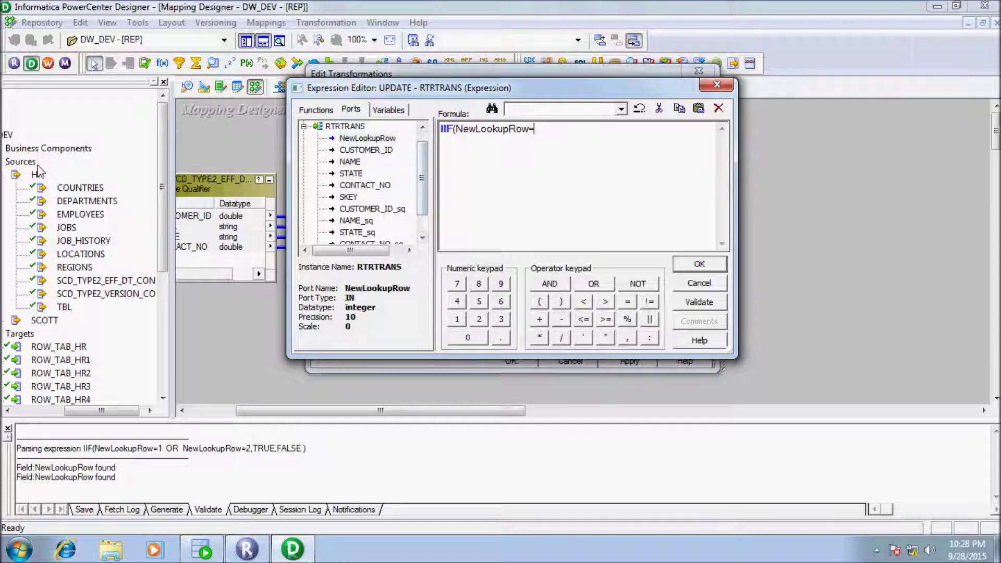
text(2,TRUE,FALSE)
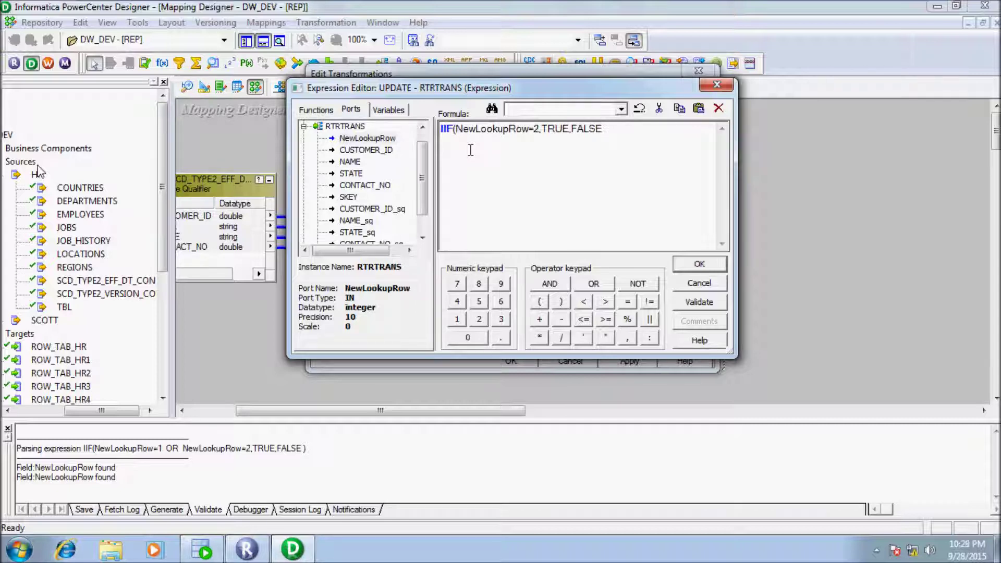
text())
key(Return)
key(Return)
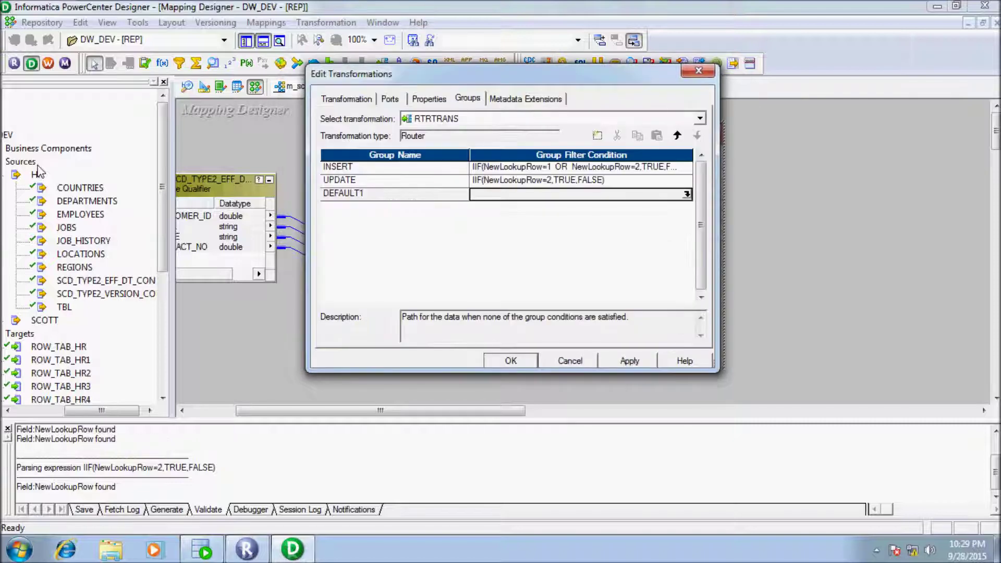
key(Return)
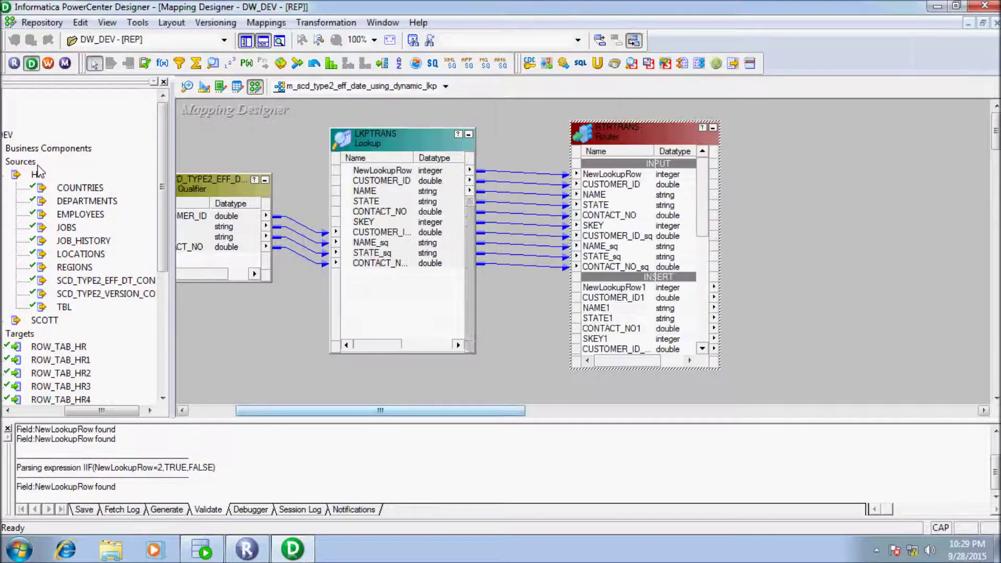
Step: Create EXPTRANS and feed it the INSERT group's ports CUSTOMER_ID_sq1 through CONTACT_NO_sq1
drag(478, 195, 478, 232)
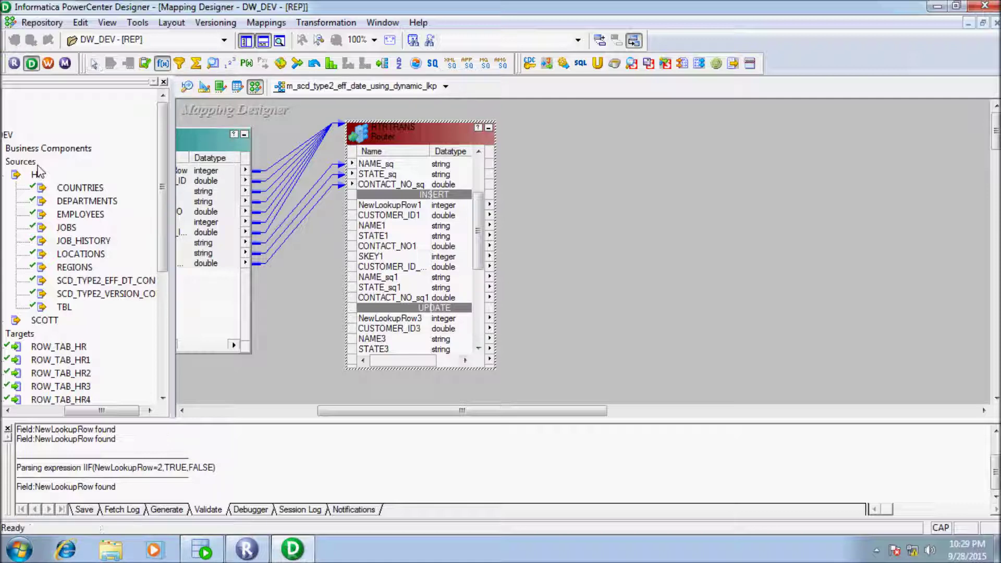
drag(602, 123, 723, 281)
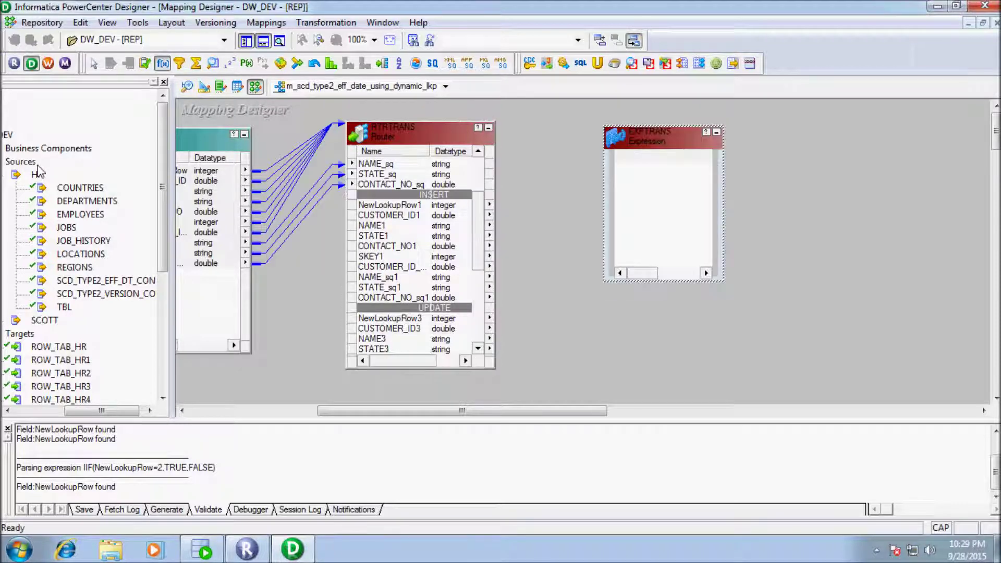
scroll(38, 170, down, 1)
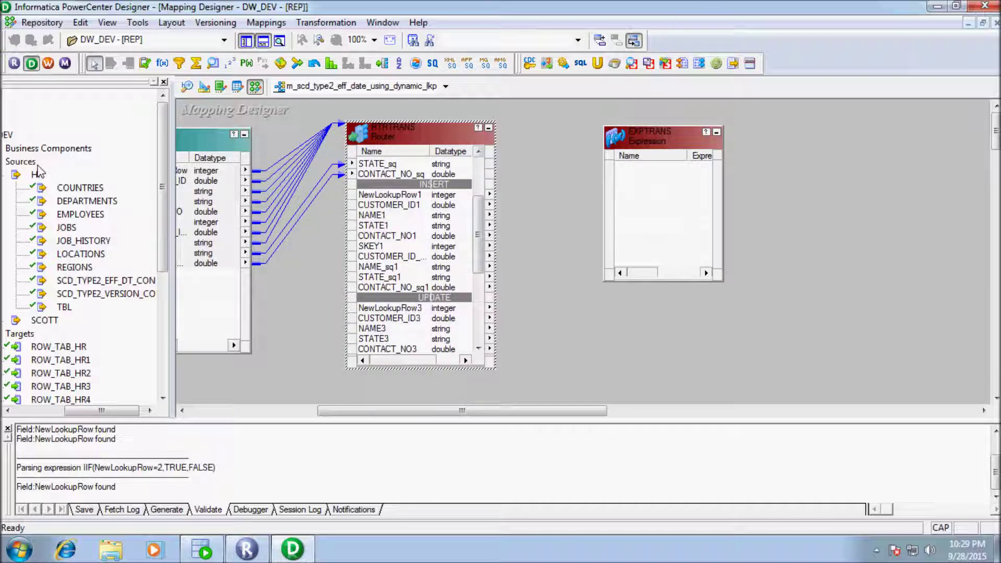
click(396, 256)
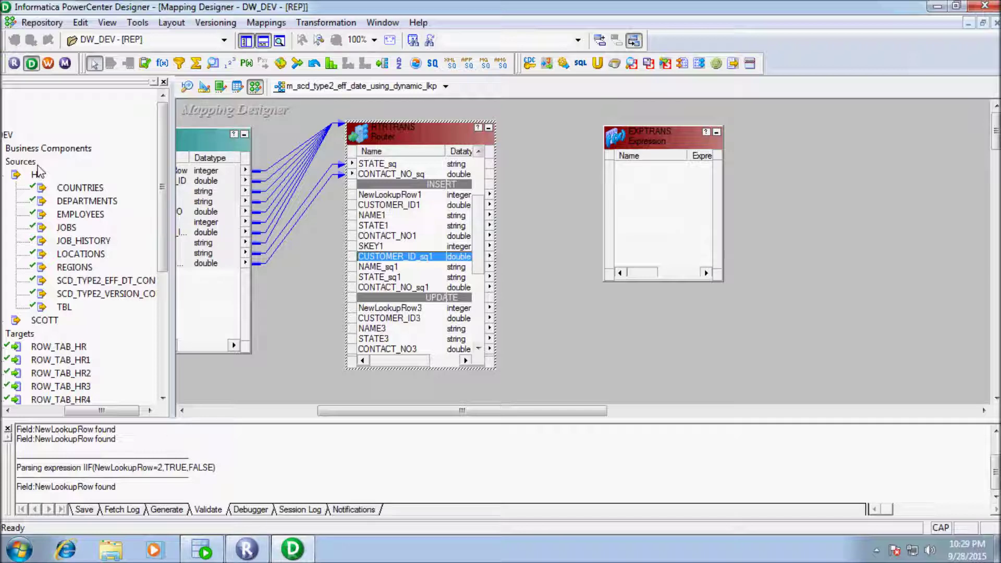
key(shift+Down)
key(shift+Down)
key(shift+Down)
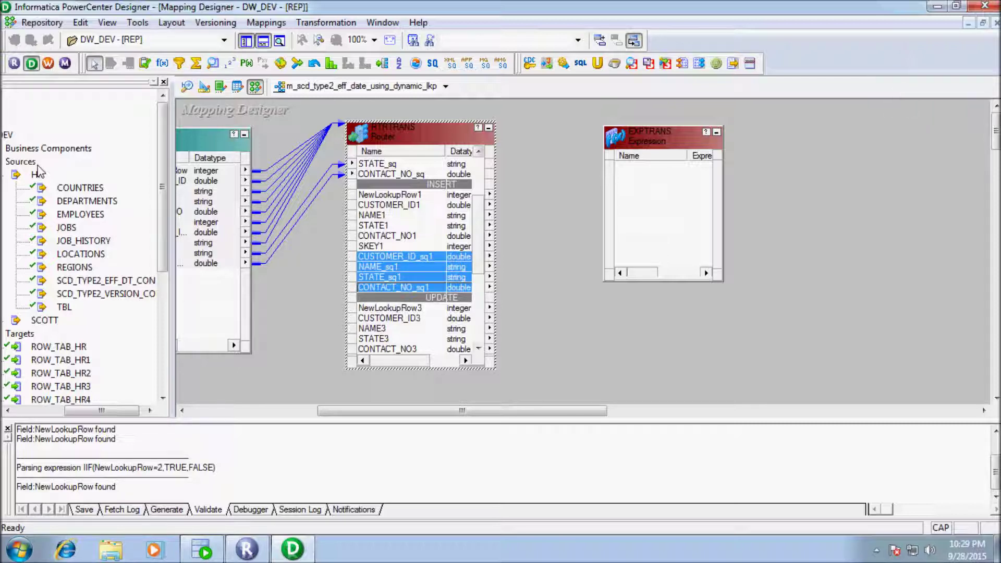
drag(396, 266, 670, 193)
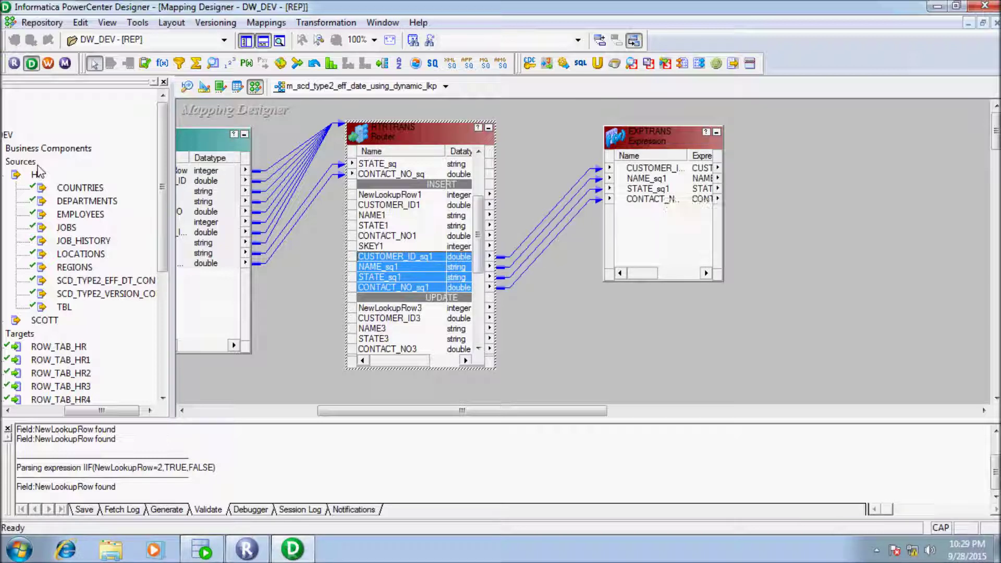
Step: Place a second, empty Expression transformation, EXPTRANS1, on the canvas
click(162, 63)
click(654, 316)
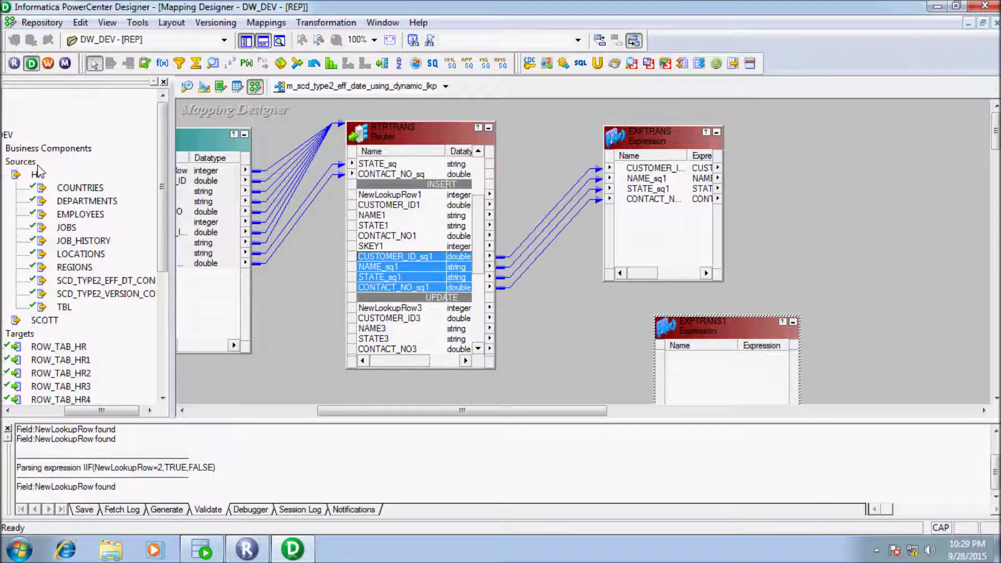
double_click(662, 134)
Step: Add two new ports to EXPTRANS, both with date/time datatype
click(429, 98)
click(390, 98)
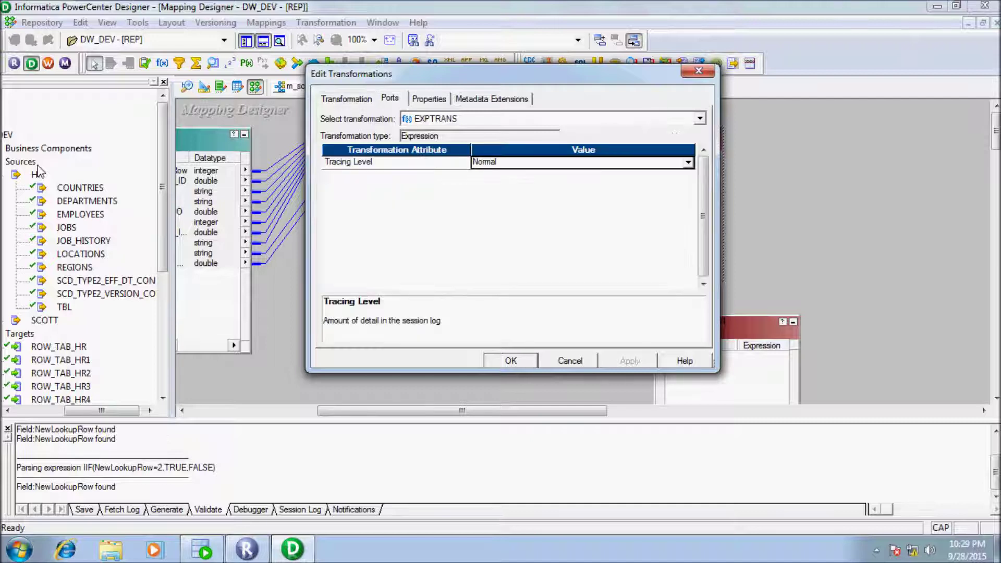
click(396, 205)
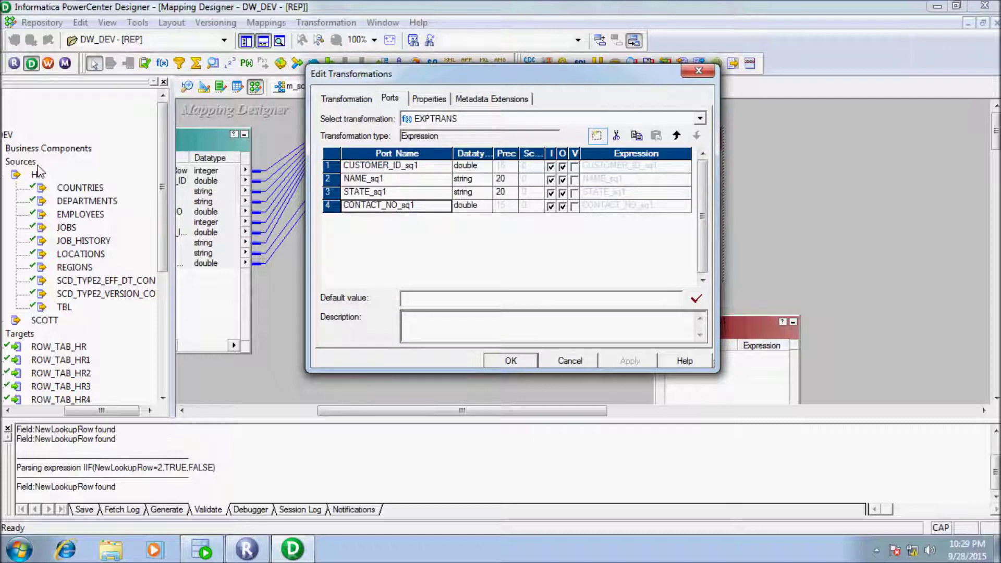
click(596, 136)
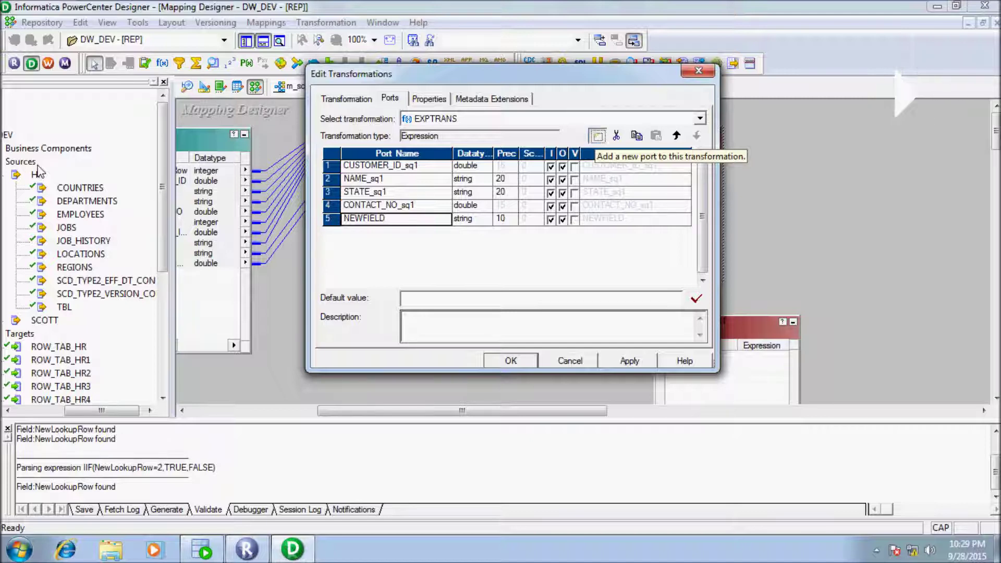
click(597, 135)
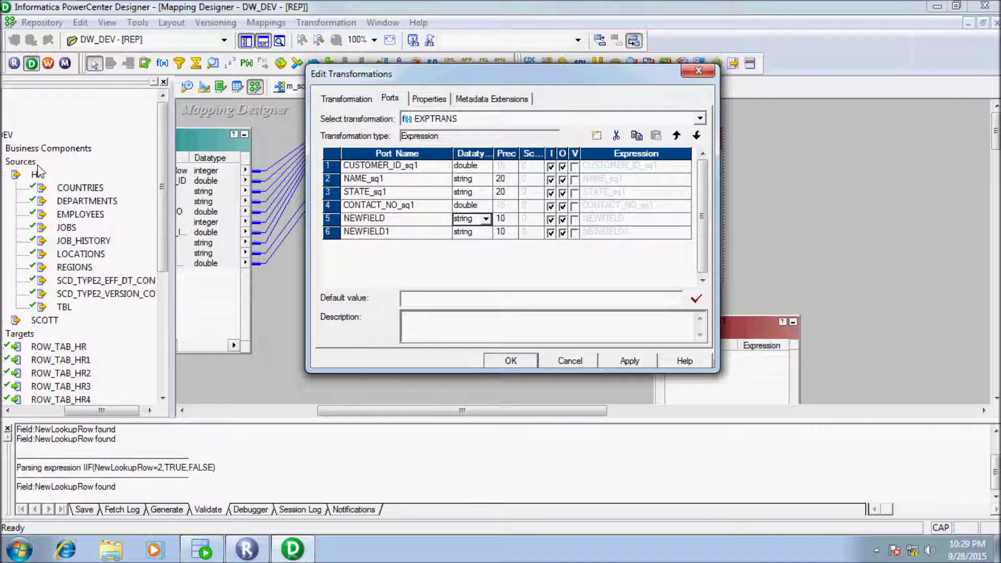
key(alt+Down)
key(d)
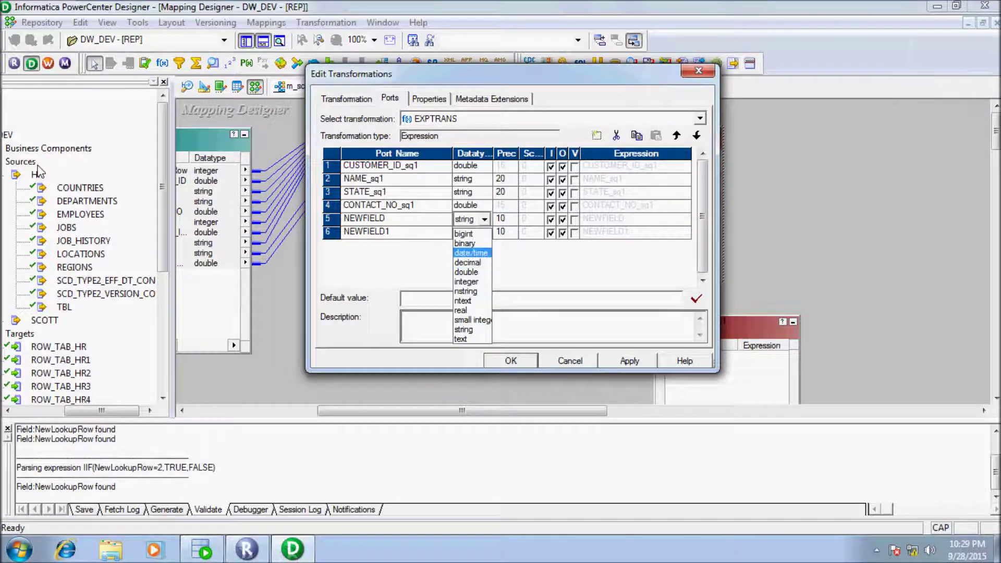
key(Return)
key(Down)
key(alt+Down)
key(d)
key(Return)
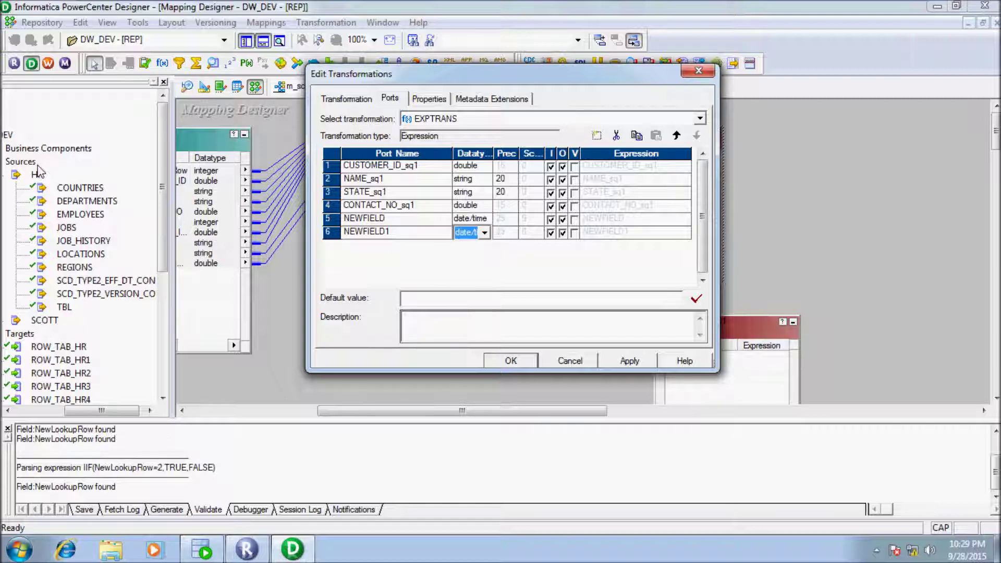
Step: Rename the new ports CR_DATE and UP_DATE
key(Up)
key(F2)
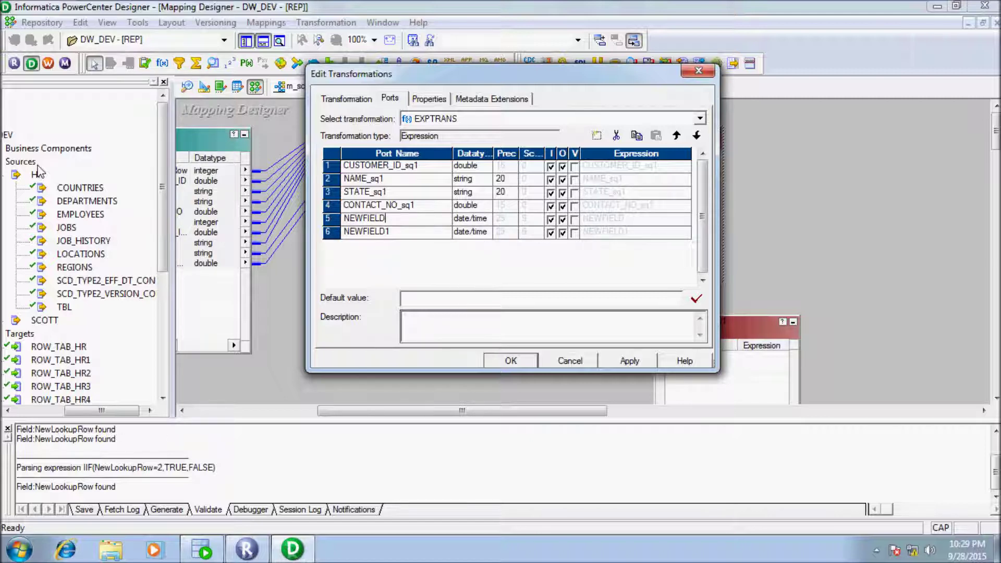
key(BackSpace)
key(BackSpace)
key(BackSpace)
key(BackSpace)
key(BackSpace)
key(BackSpace)
key(BackSpace)
key(BackSpace)
text(CR_DATE)
key(Down)
key(BackSpace)
key(BackSpace)
key(BackSpace)
key(BackSpace)
key(BackSpace)
key(BackSpace)
key(BackSpace)
key(BackSpace)
key(BackSpace)
text(UP_DATE)
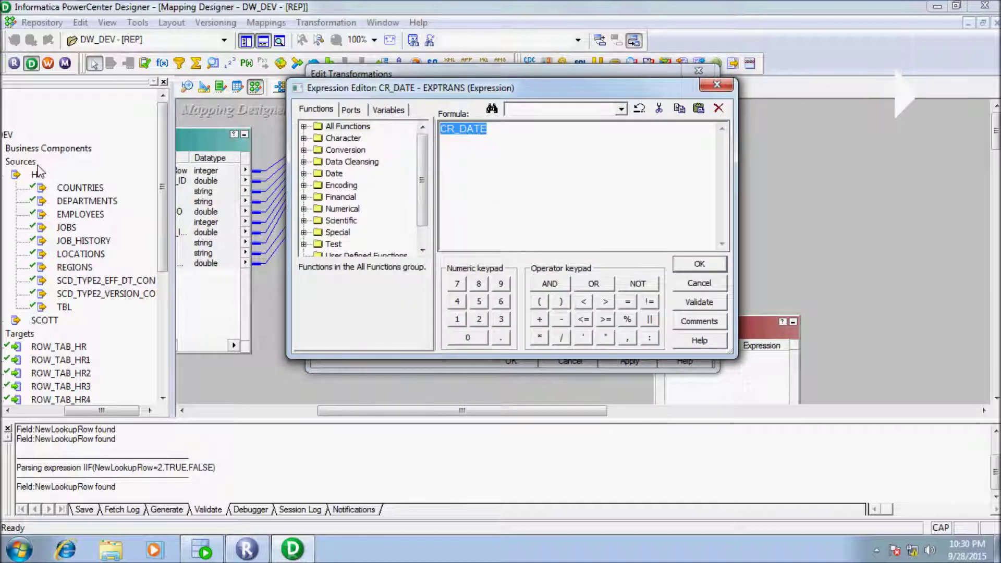
Step: Set CR_DATE's expression to SYSDATE and save the EXPTRANS changes
text(SYSDATE)
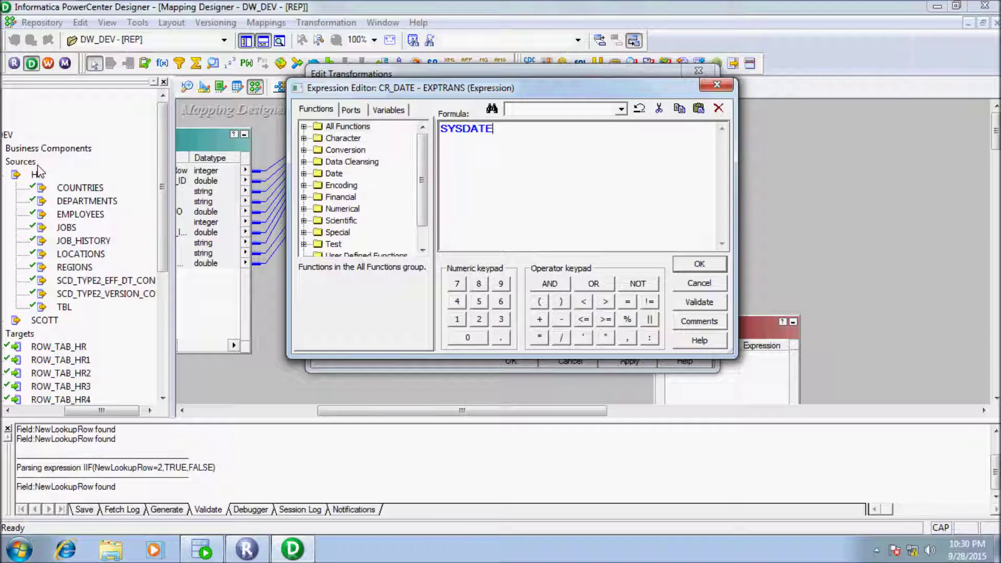
key(Return)
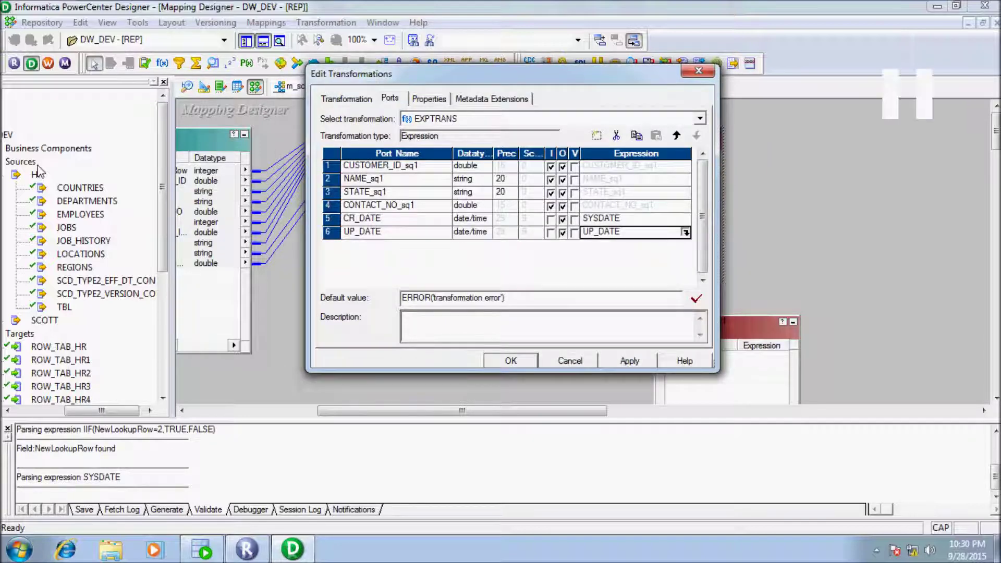
key(F2)
key(Escape)
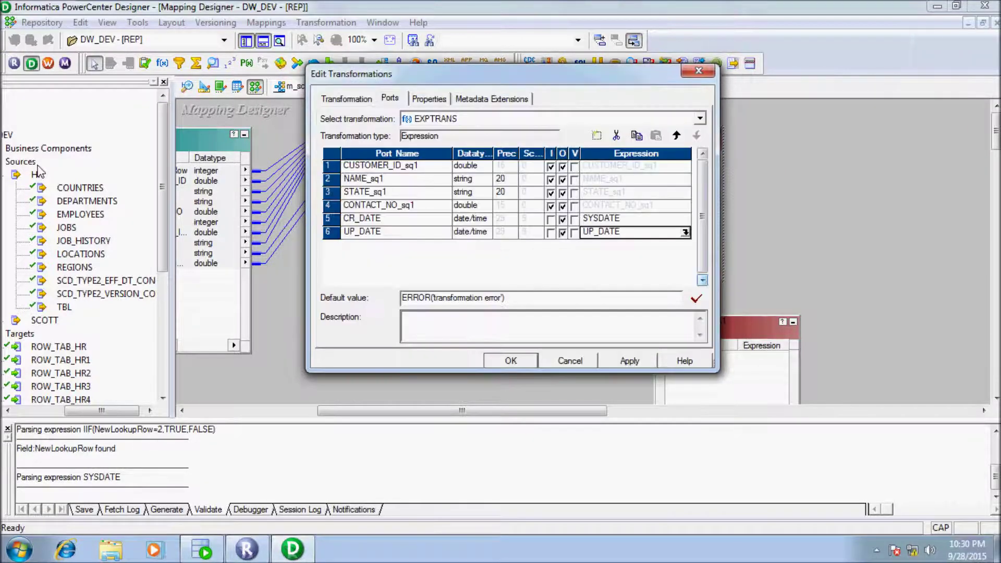
key(Return)
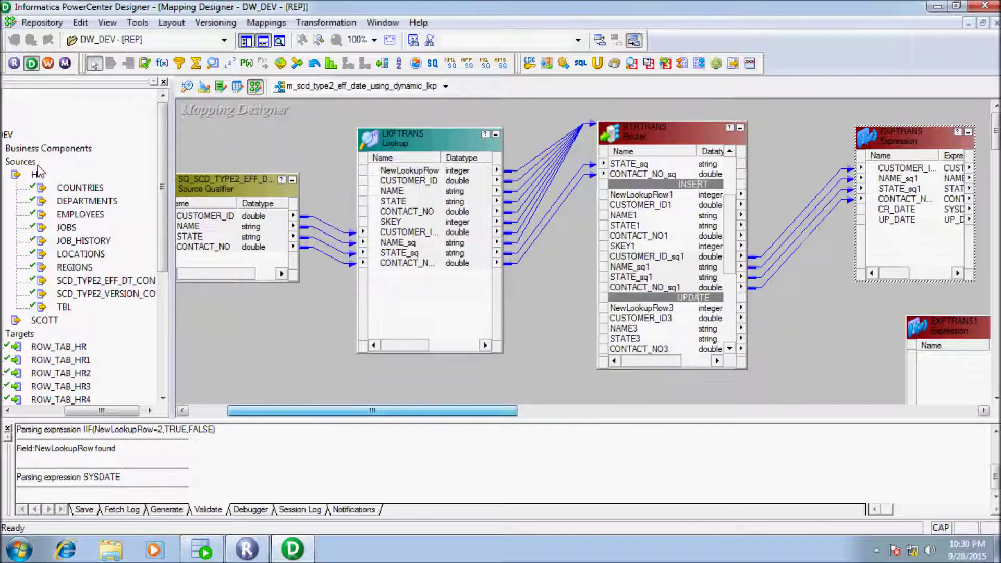
key(Return)
key(ctrl+Tab)
key(ctrl+Tab)
key(Tab)
key(Return)
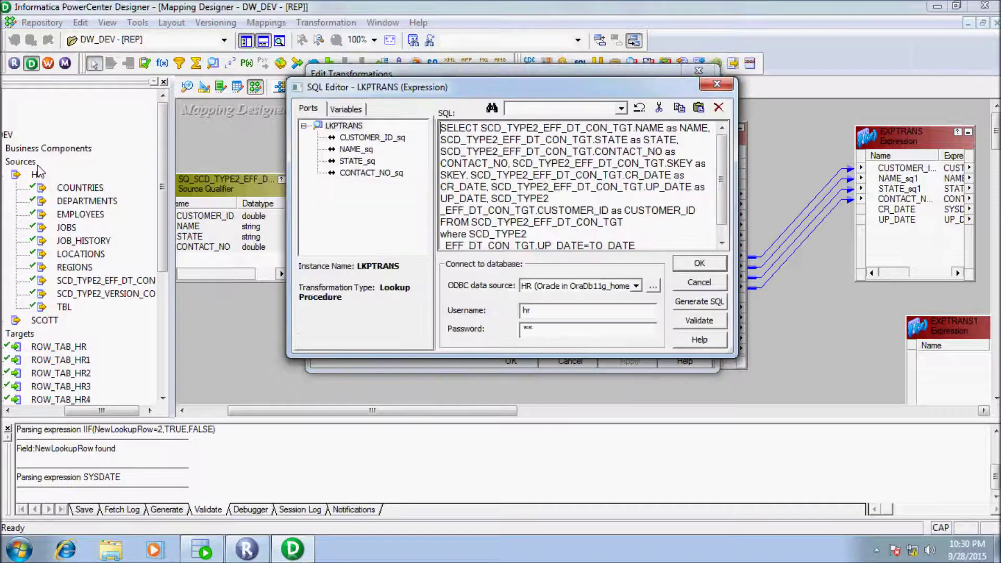
key(ctrl+End)
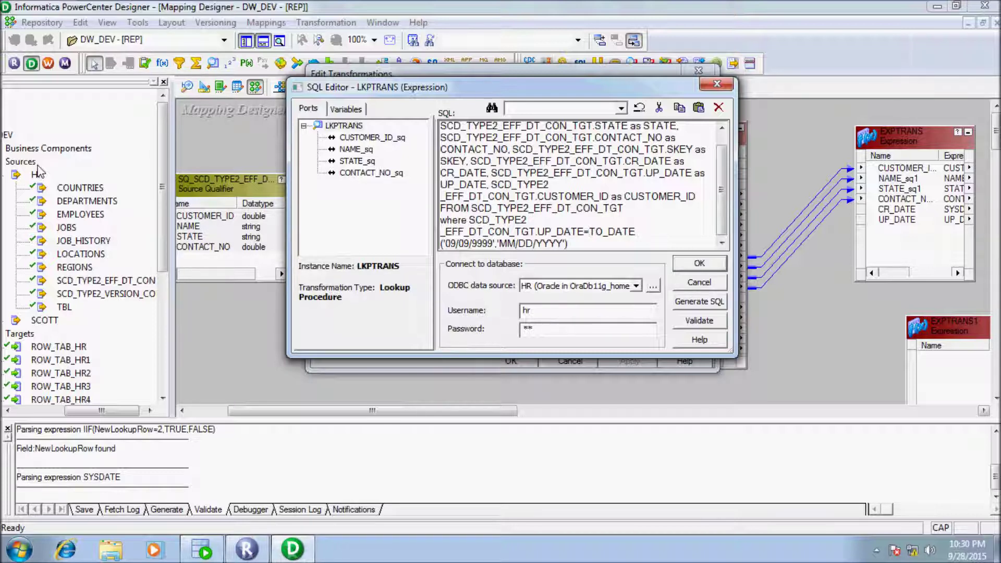
key(shift+Right)
key(shift+Right)
key(shift+Right)
key(shift+Right)
key(shift+Right)
key(shift+Right)
key(shift+Right)
key(shift+Right)
key(shift+Right)
key(shift+Right)
key(shift+Right)
key(shift+Right)
key(shift+Right)
key(shift+Right)
key(shift+Right)
key(shift+Right)
key(shift+Right)
key(shift+Right)
key(shift+Right)
key(shift+Right)
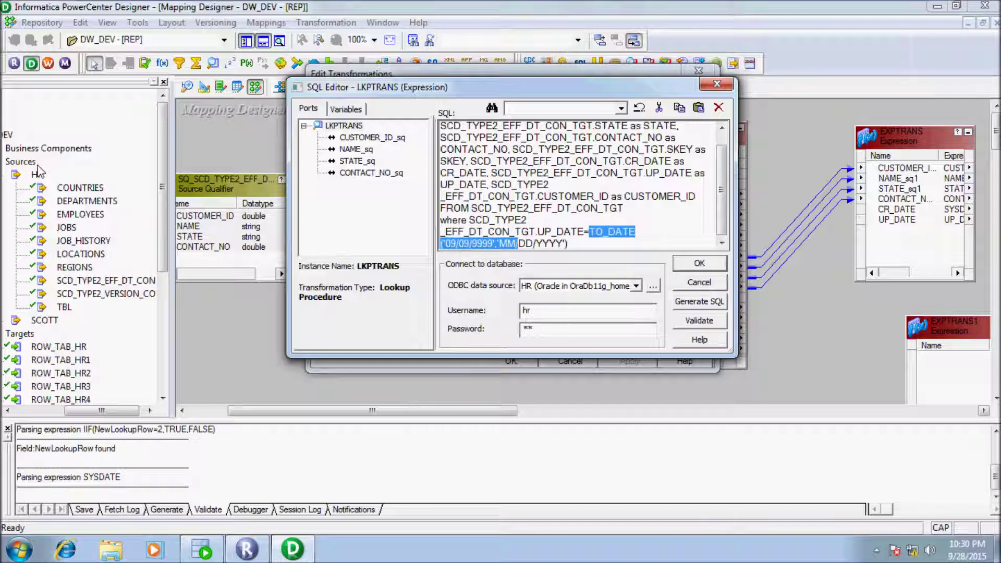
key(shift+Right)
key(shift+Right)
key(shift+Right)
key(shift+Right)
key(shift+Right)
key(shift+Right)
key(shift+Right)
key(shift+Right)
key(shift+Right)
key(shift+Right)
key(ctrl+c)
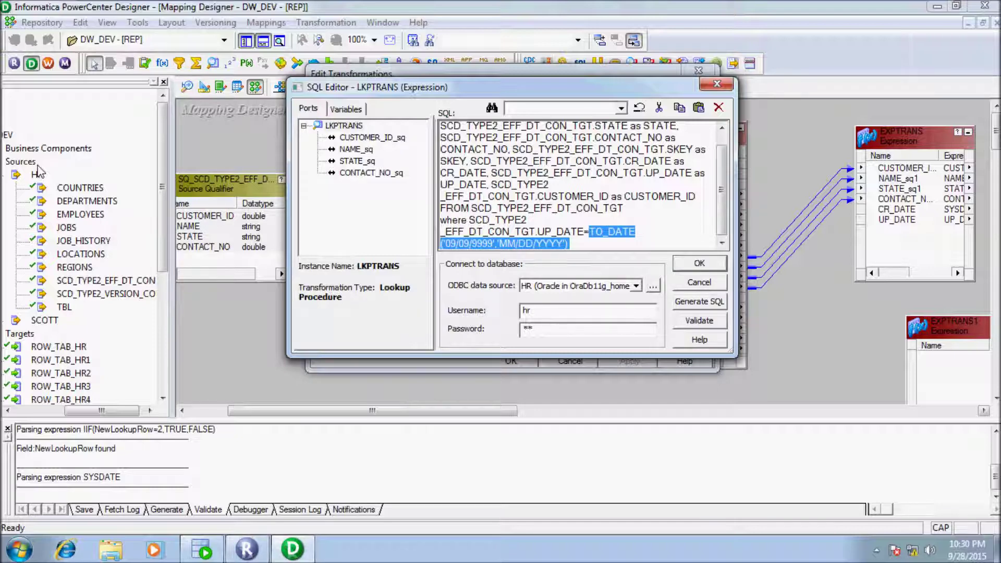
key(Return)
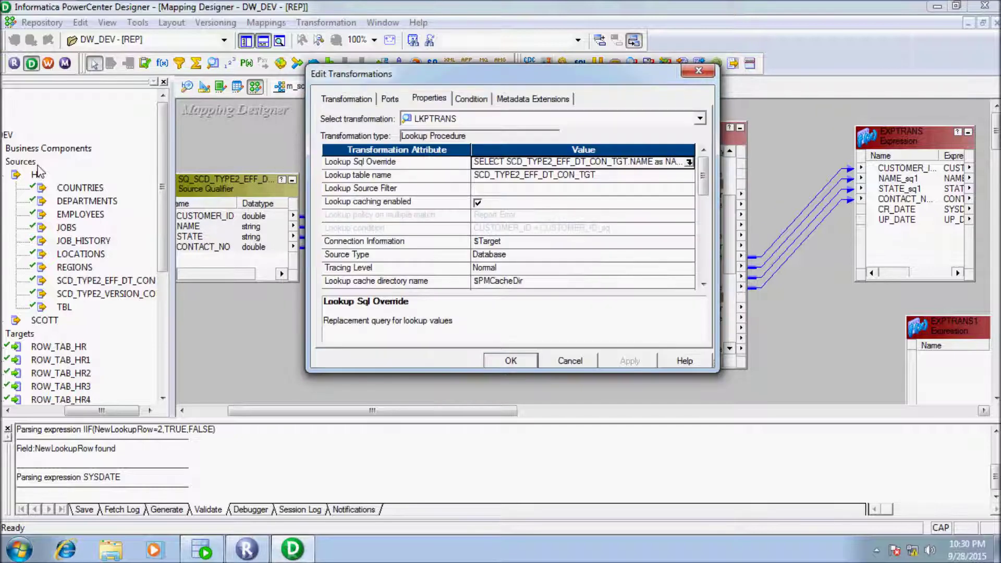
key(Return)
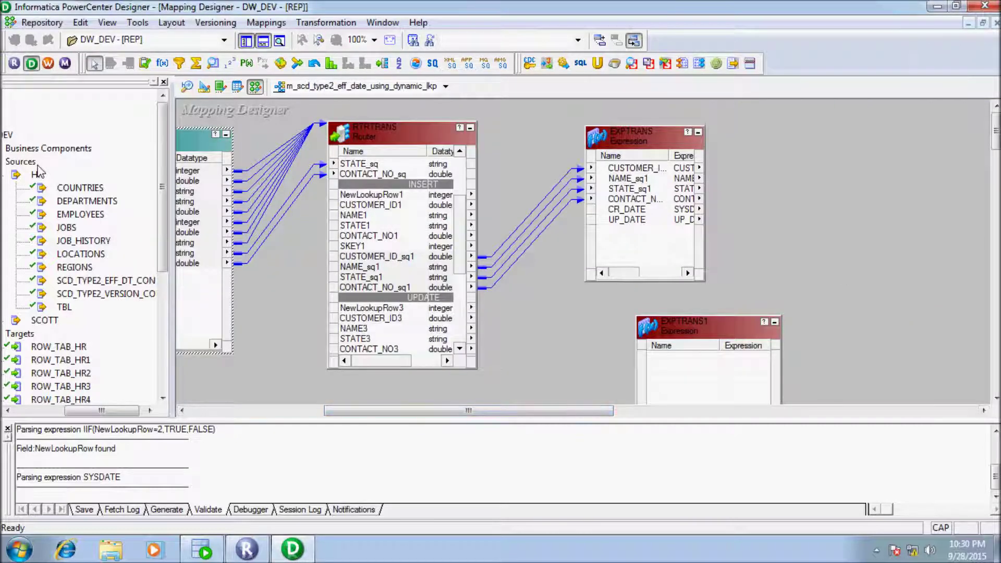
Step: Paste TO_DATE('09/09/9999','MM/DD/YYYY') as EXPTRANS's UP_DATE expression, validate it and save
key(Return)
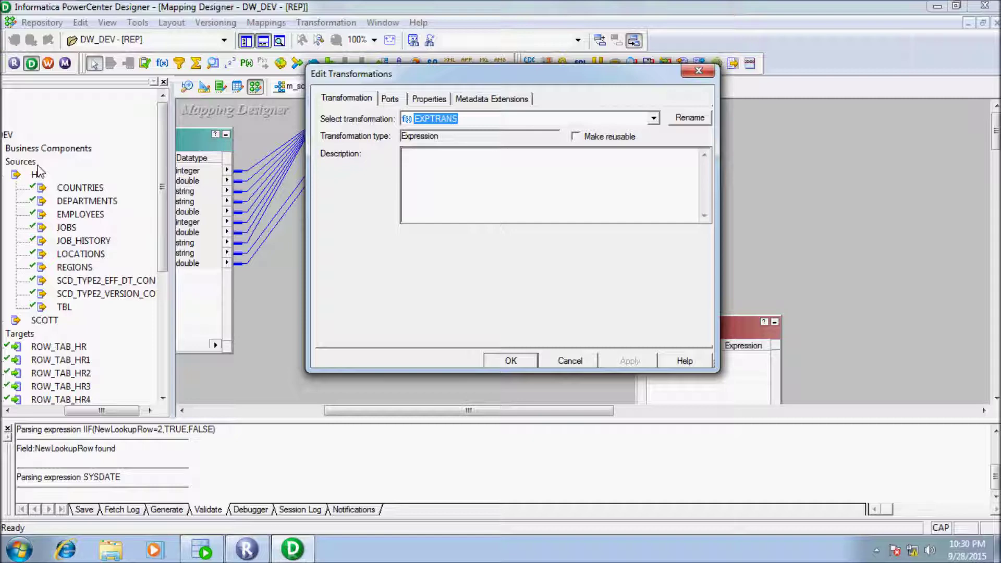
key(ctrl+Tab)
key(ctrl+Tab)
key(ctrl+shift+Tab)
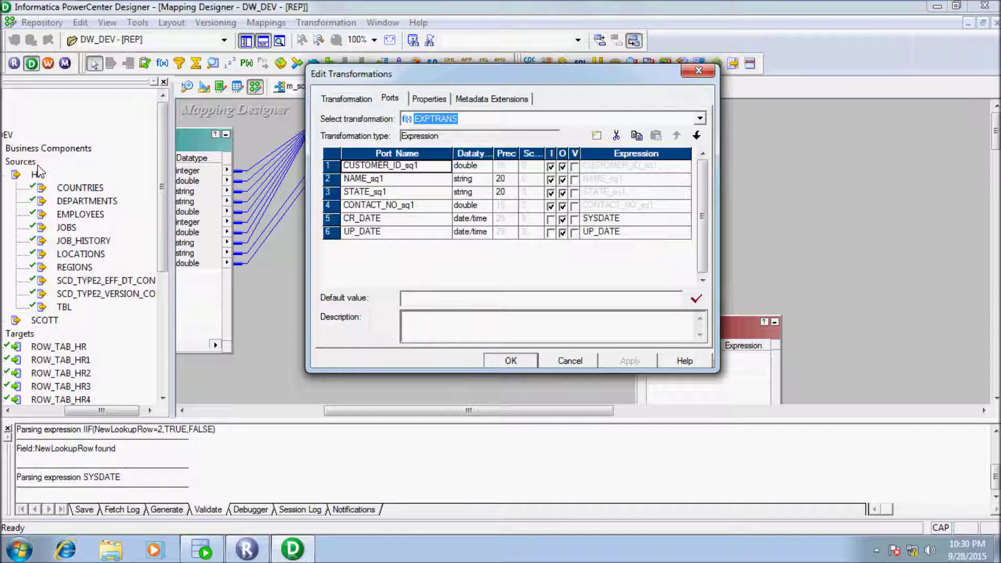
key(F2)
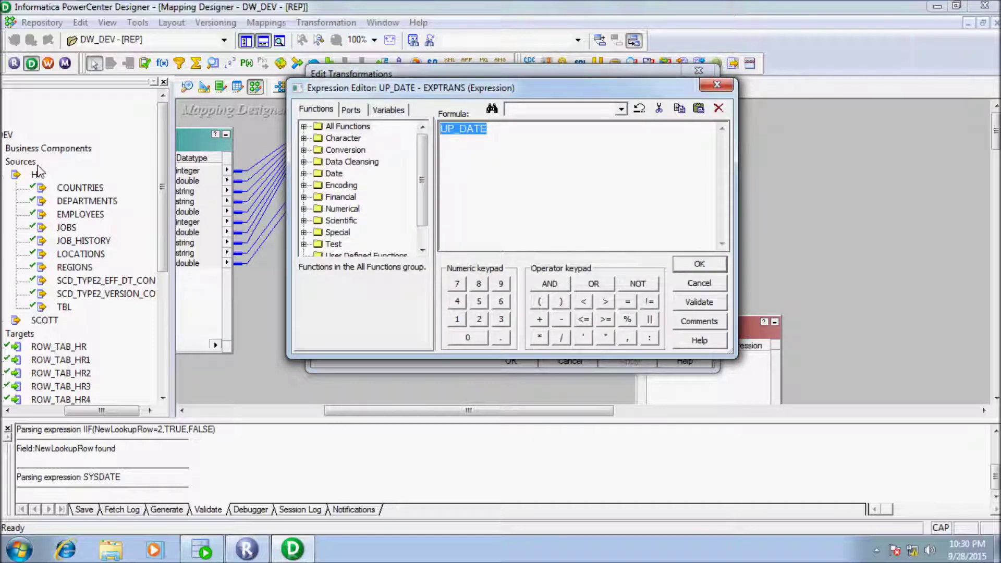
key(ctrl+v)
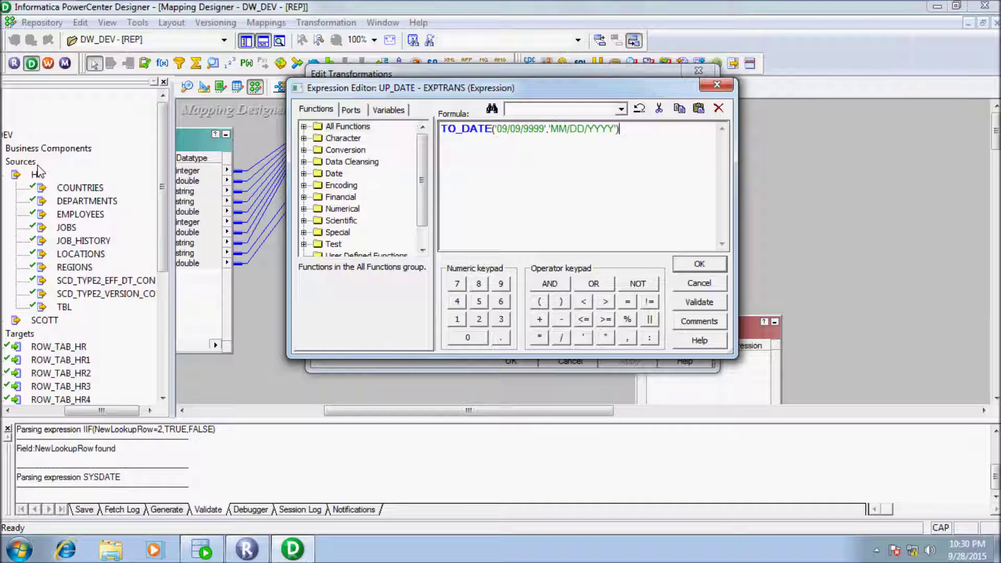
key(alt+v)
key(Return)
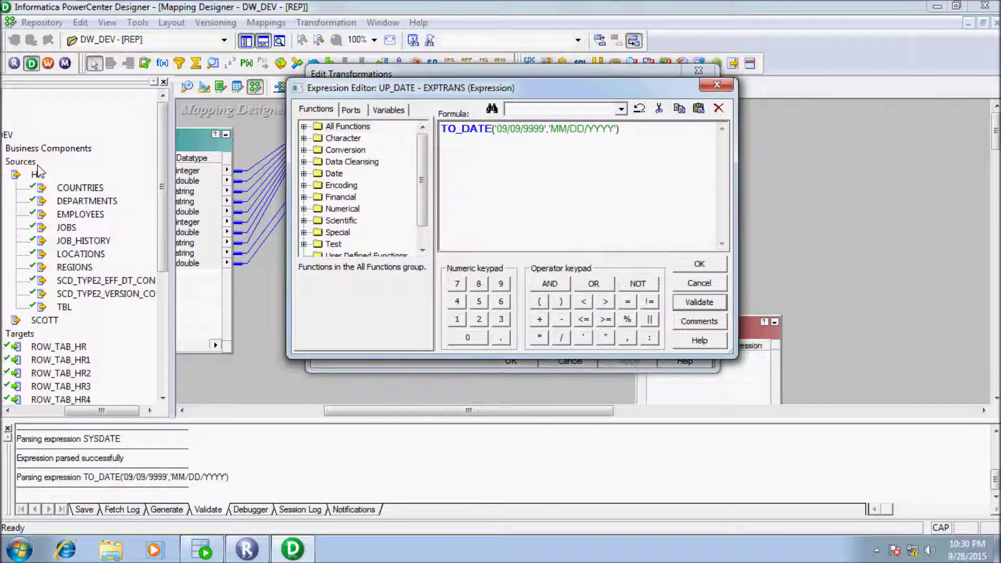
key(Return)
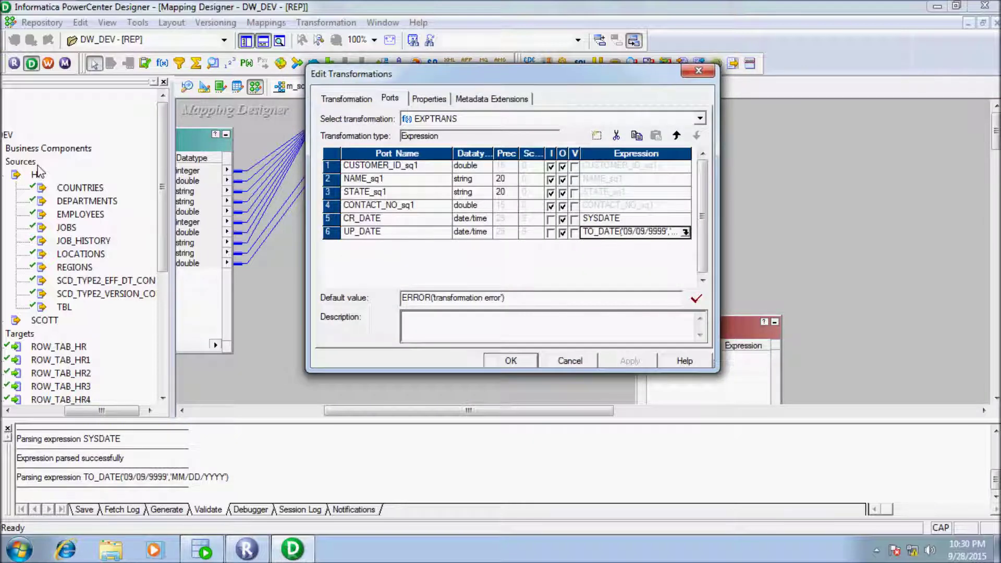
key(Return)
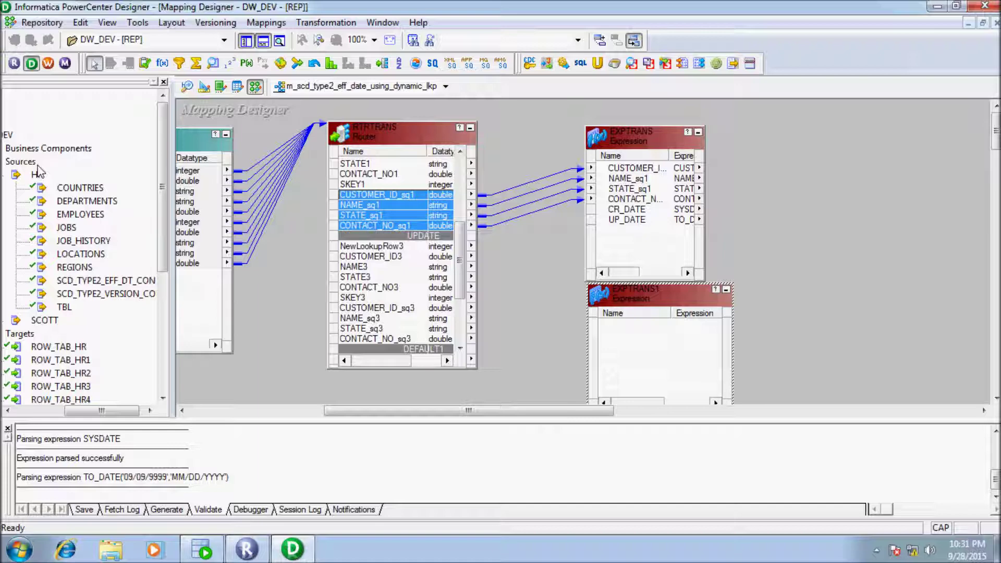
Step: Copy SKEY3 into EXPTRANS1 and add a date/time port named UP_DATE
drag(365, 297, 653, 342)
double_click(641, 295)
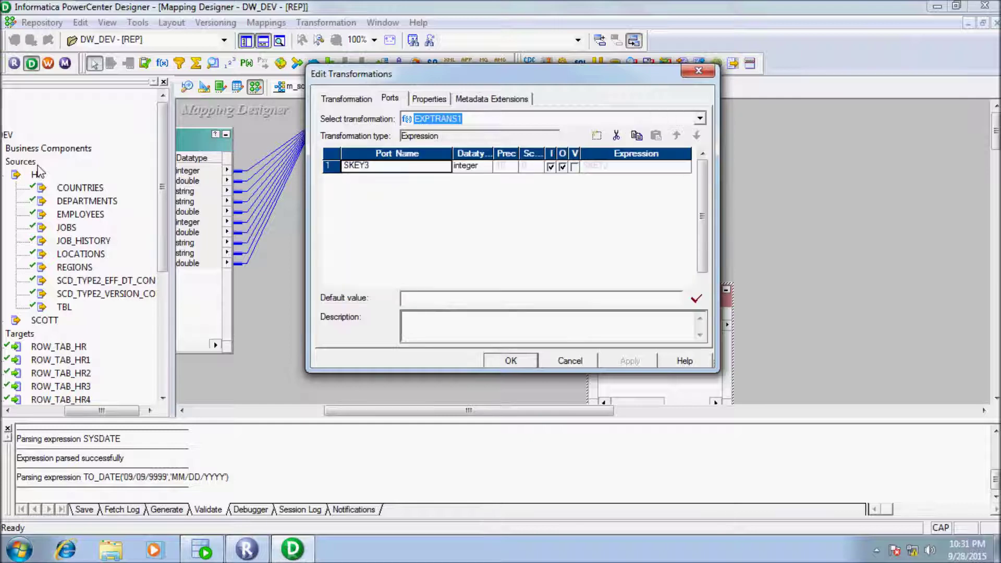
click(597, 136)
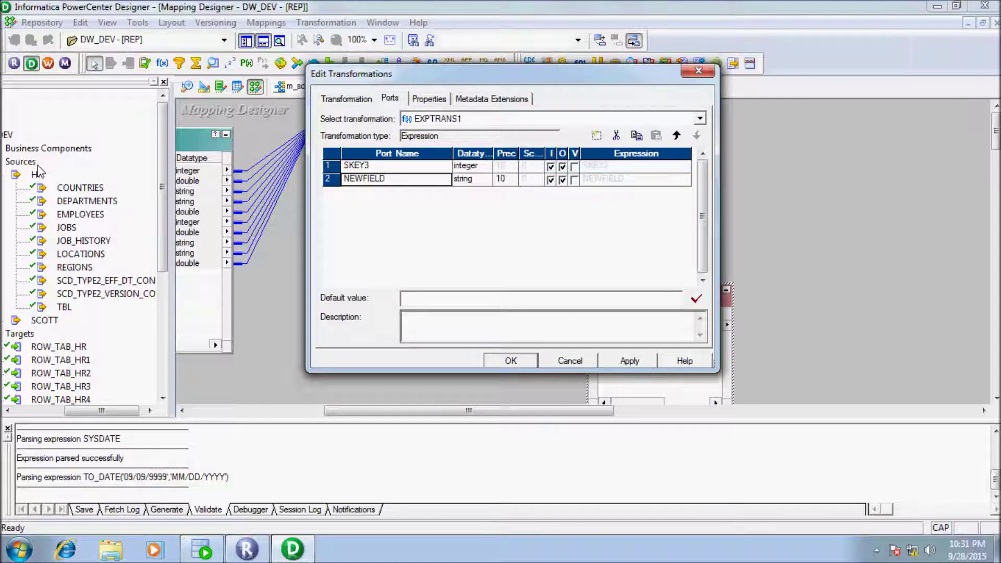
click(472, 179)
click(469, 201)
key(BackSpace)
key(BackSpace)
key(BackSpace)
key(BackSpace)
key(BackSpace)
key(BackSpace)
key(BackSpace)
key(BackSpace)
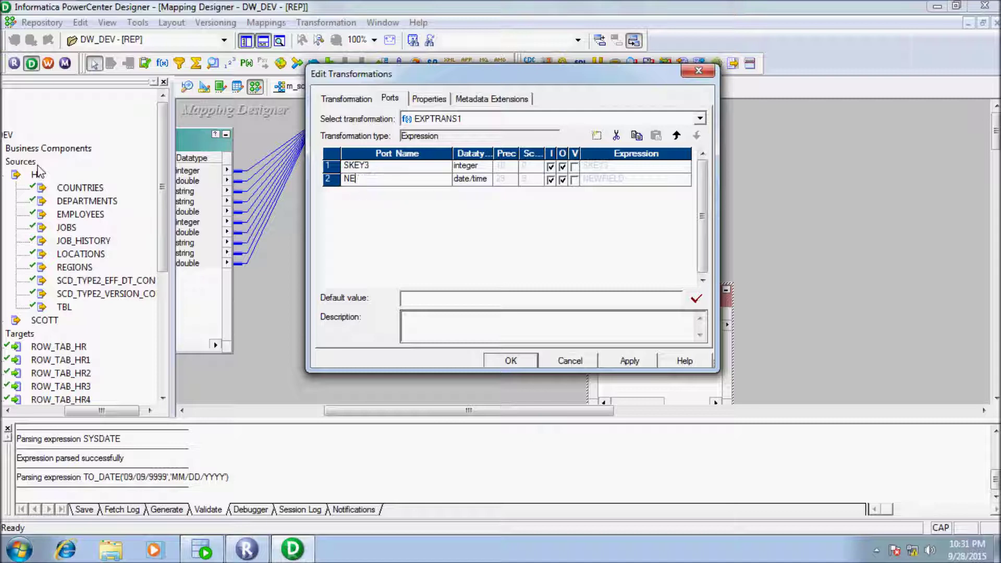
text(UP_DATE)
Step: Make UP_DATE output-only with a validated SYSDATE expression
key(Tab)
key(Tab)
key(space)
key(Tab)
key(Tab)
key(Tab)
key(Return)
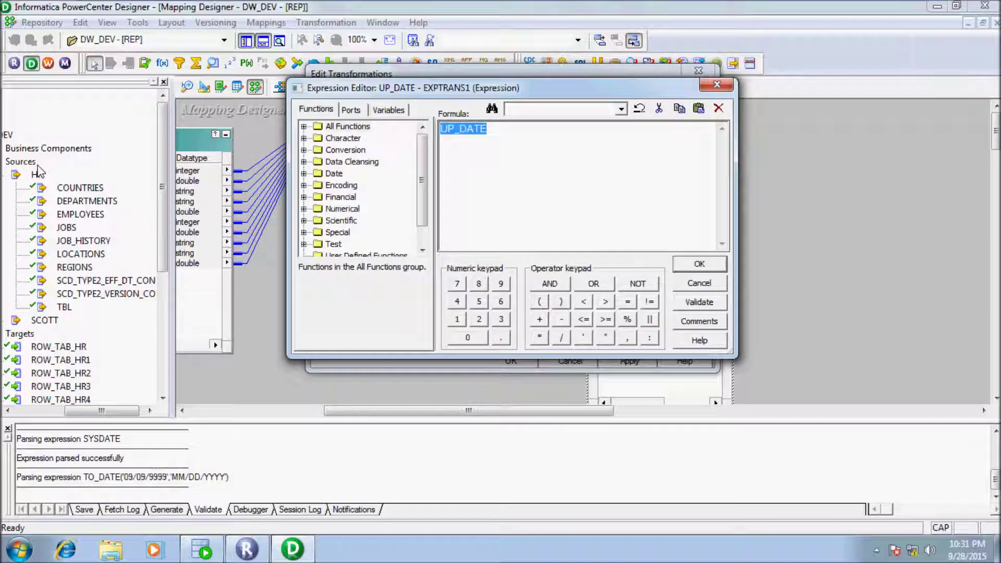
text(SYSD)
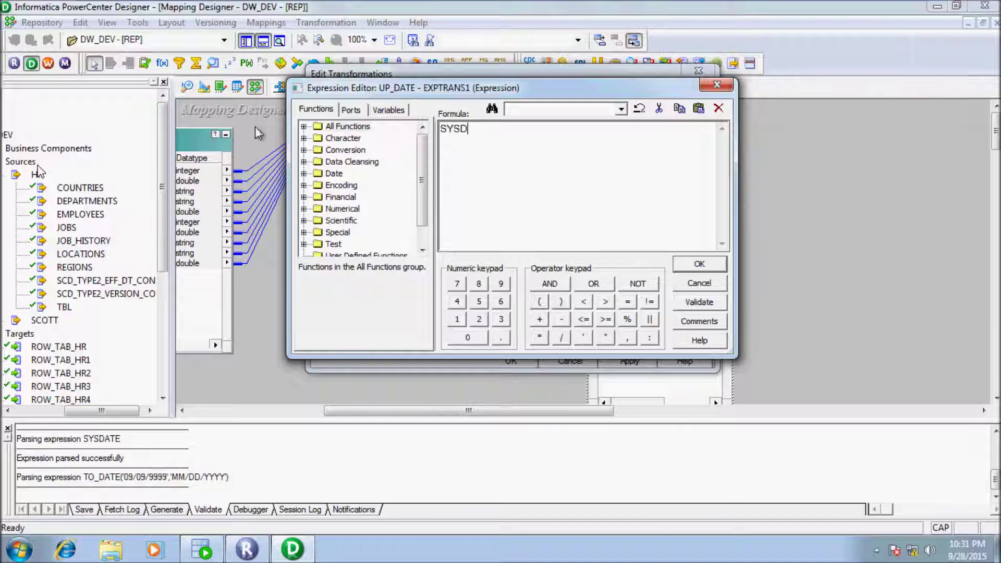
text(ATE)
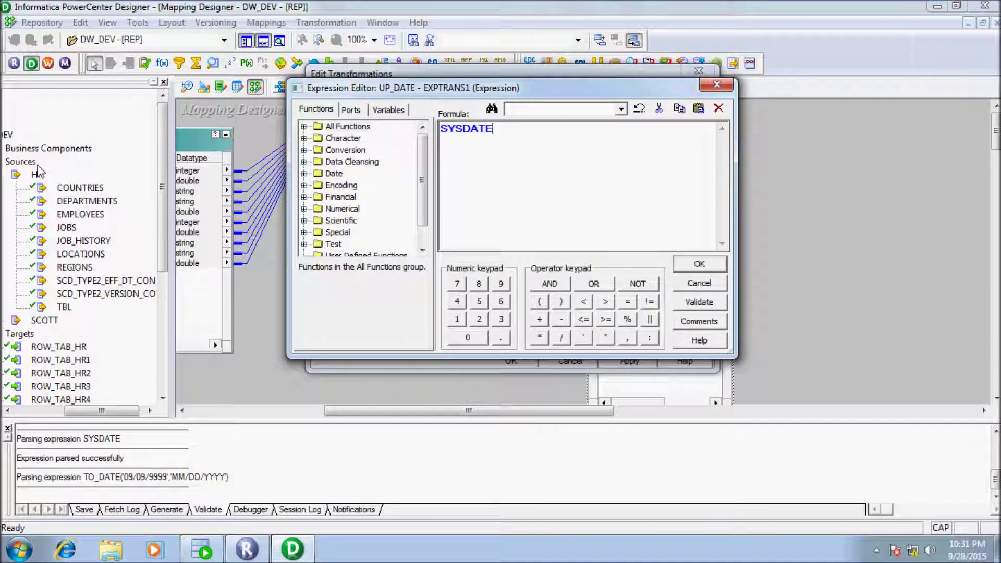
key(Tab)
key(Return)
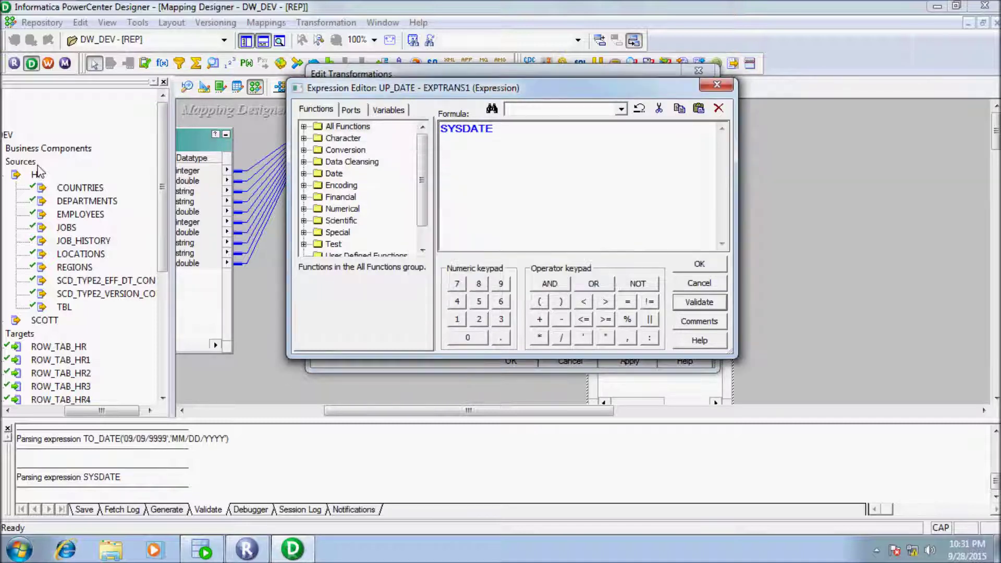
key(Return)
key(Return)
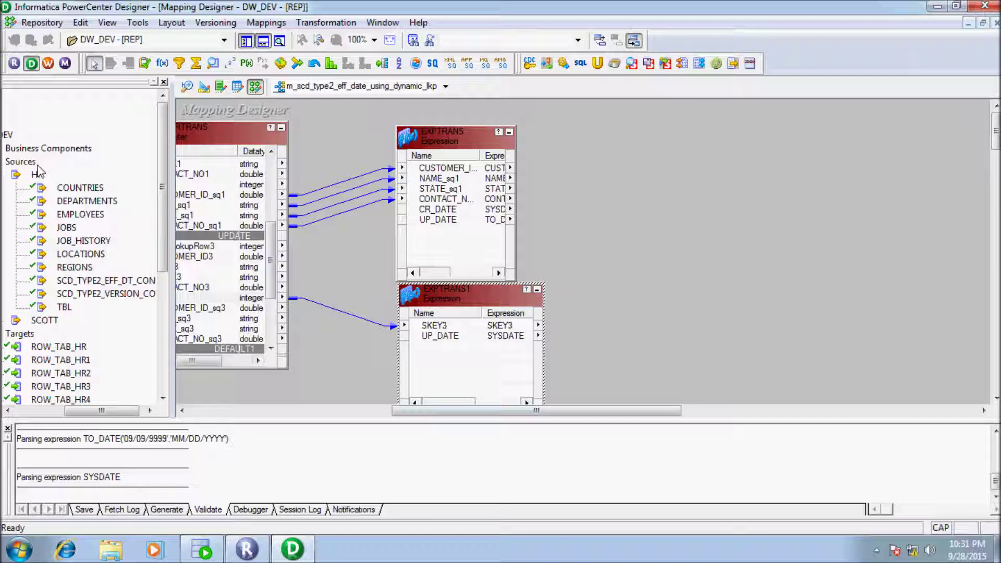
Step: Place update strategies UPDTRANS and UPDTRANS1, feeding all six EXPTRANS ports into UPDTRANS
click(145, 63)
click(629, 132)
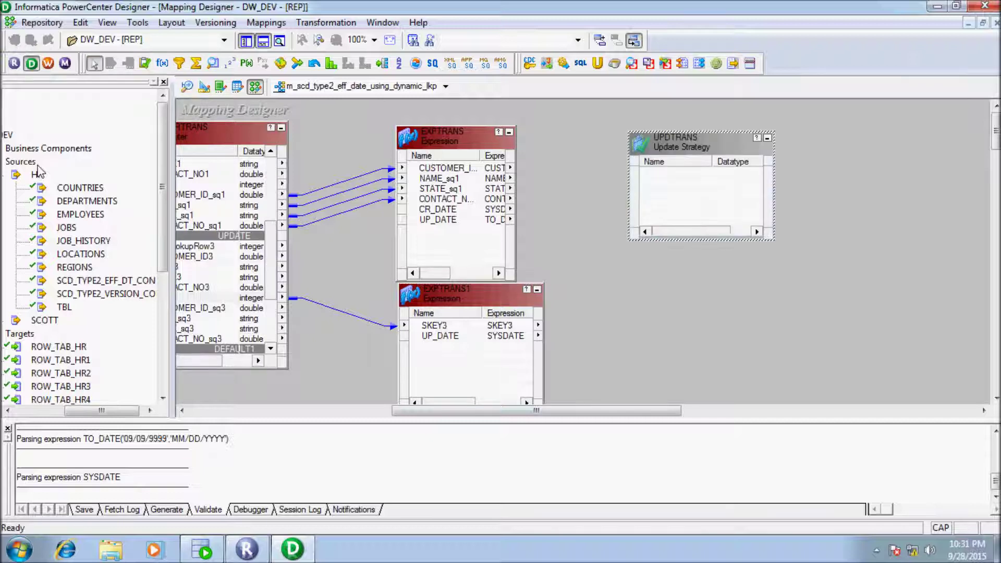
click(679, 287)
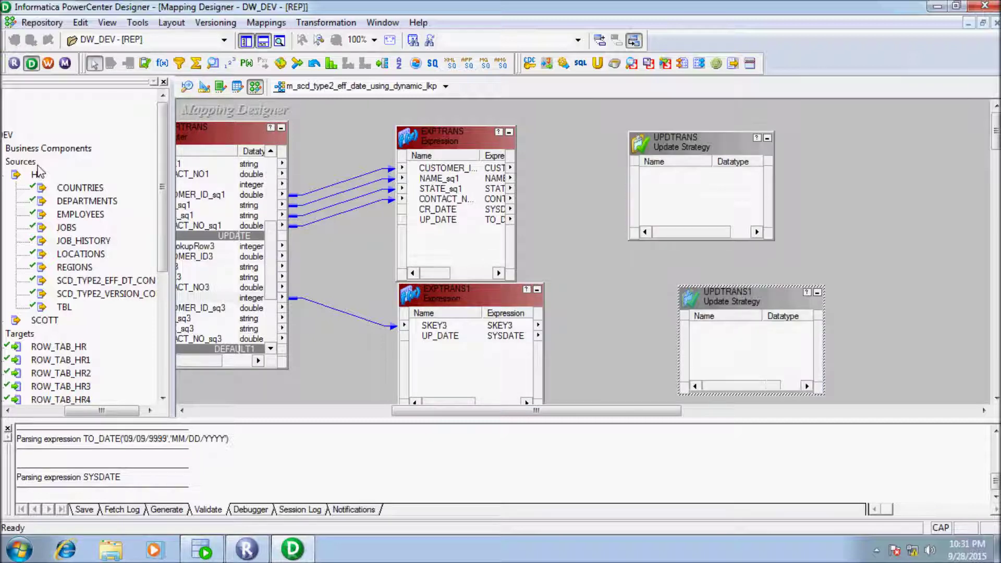
drag(438, 167, 703, 189)
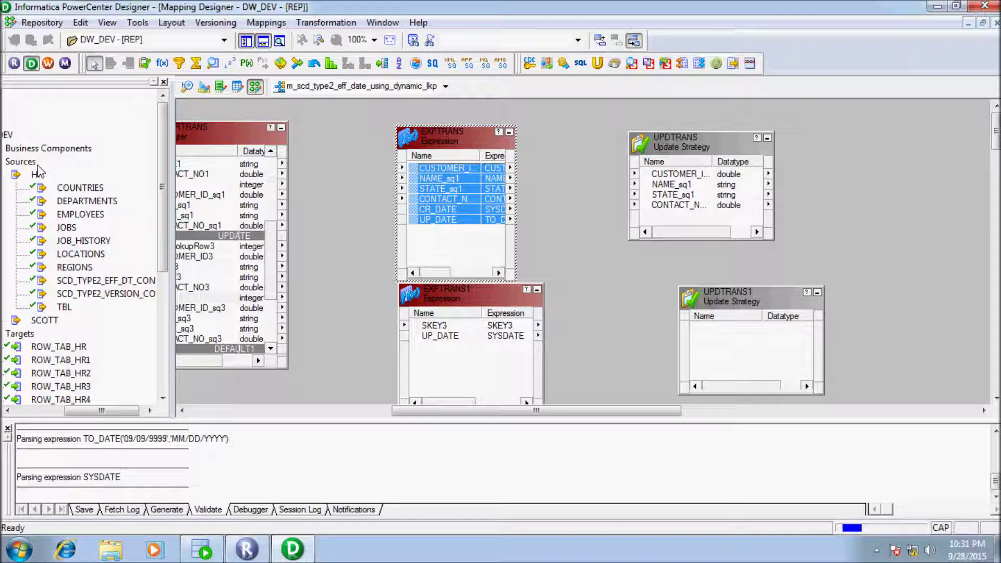
Step: Set UPDTRANS's Update Strategy Expression to DD_INSERT and validate it
double_click(693, 143)
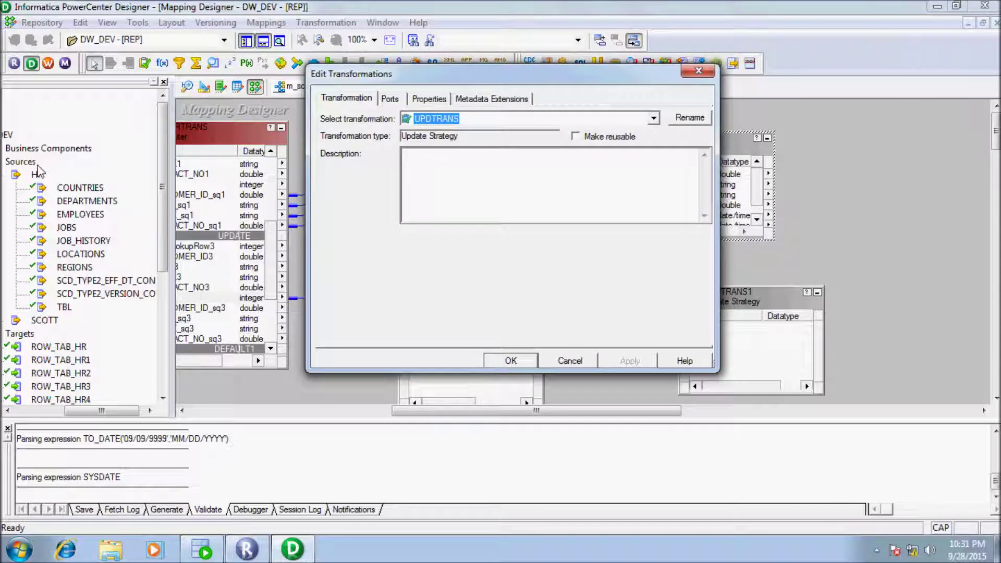
click(429, 99)
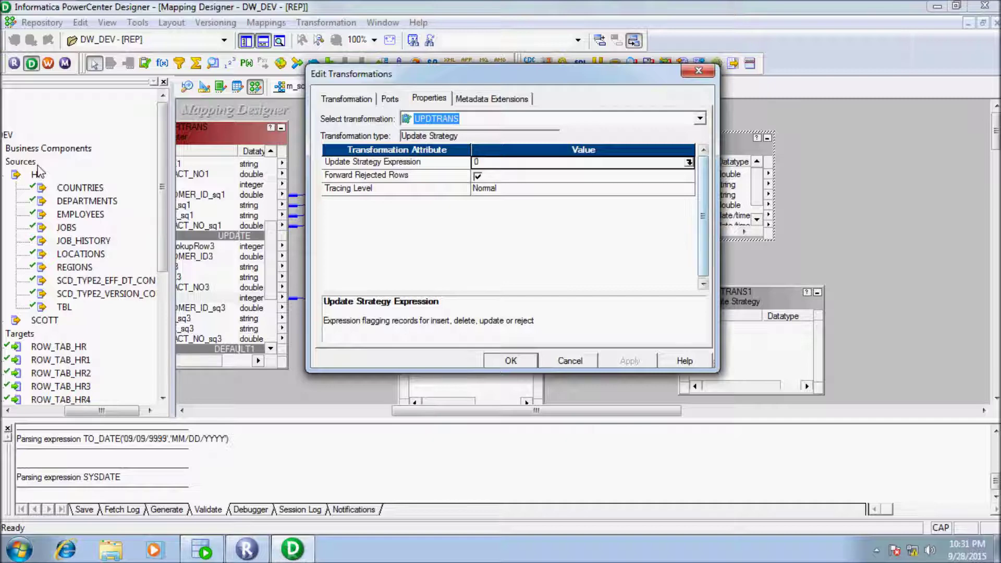
click(689, 162)
text(DD)
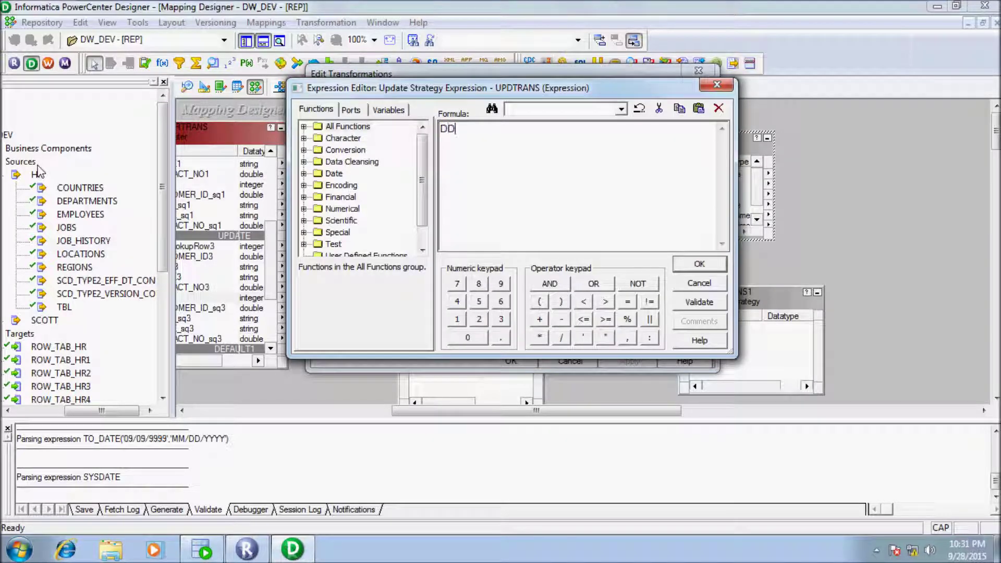
text(_INSERT)
click(699, 302)
key(Return)
key(Return)
key(Return)
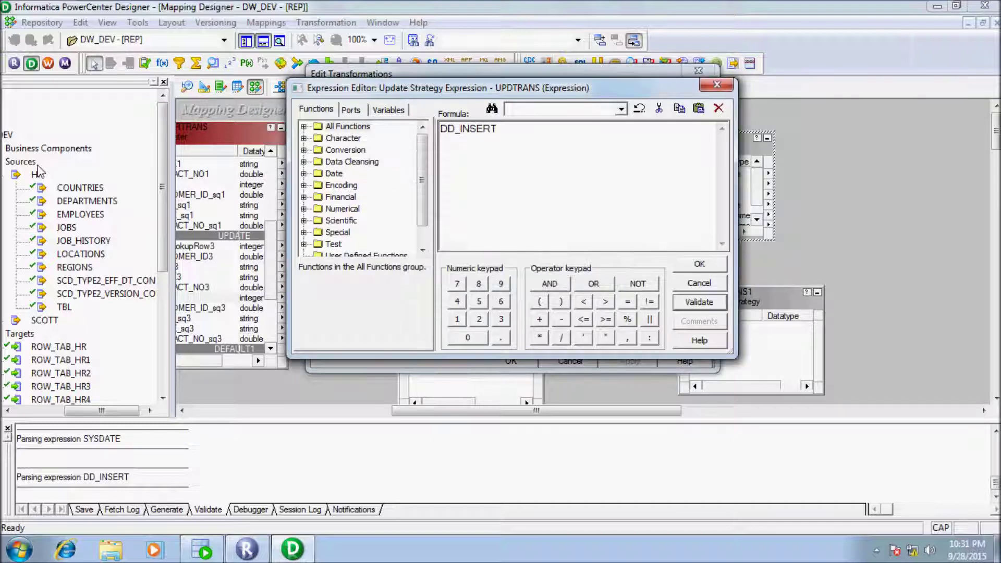
right_click(438, 329)
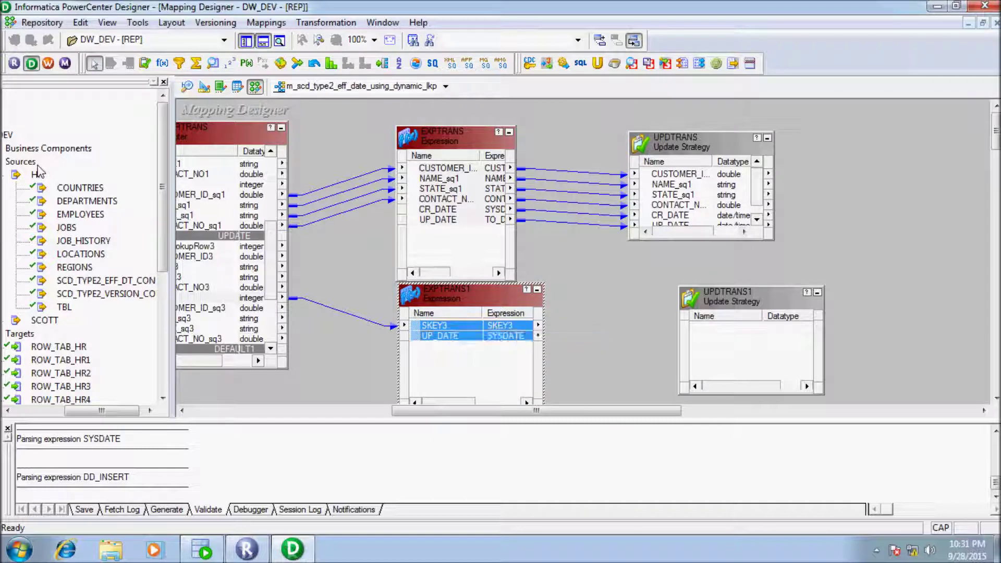
Step: Connect EXPTRANS1's SKEY3 and UP_DATE to UPDTRANS1 and set its validated expression to DD_UPDATE
drag(438, 330, 745, 344)
double_click(730, 296)
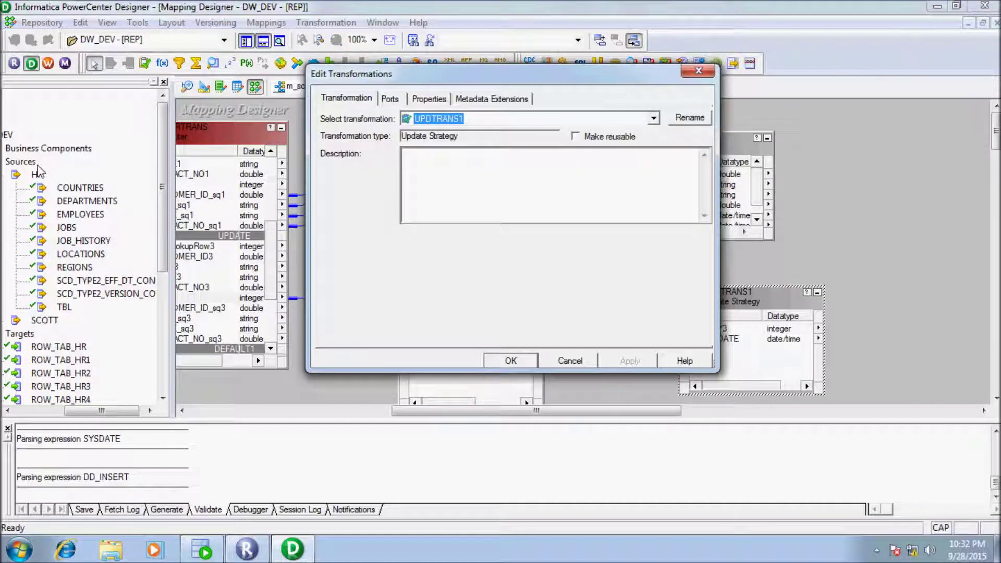
click(429, 99)
click(688, 162)
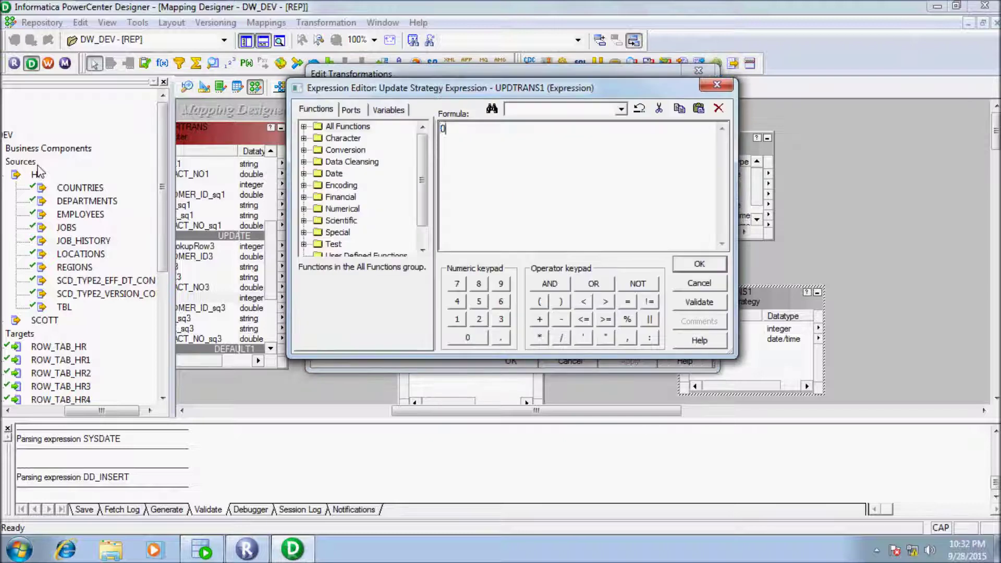
text(DD_UPDATE)
click(698, 302)
key(Return)
key(Return)
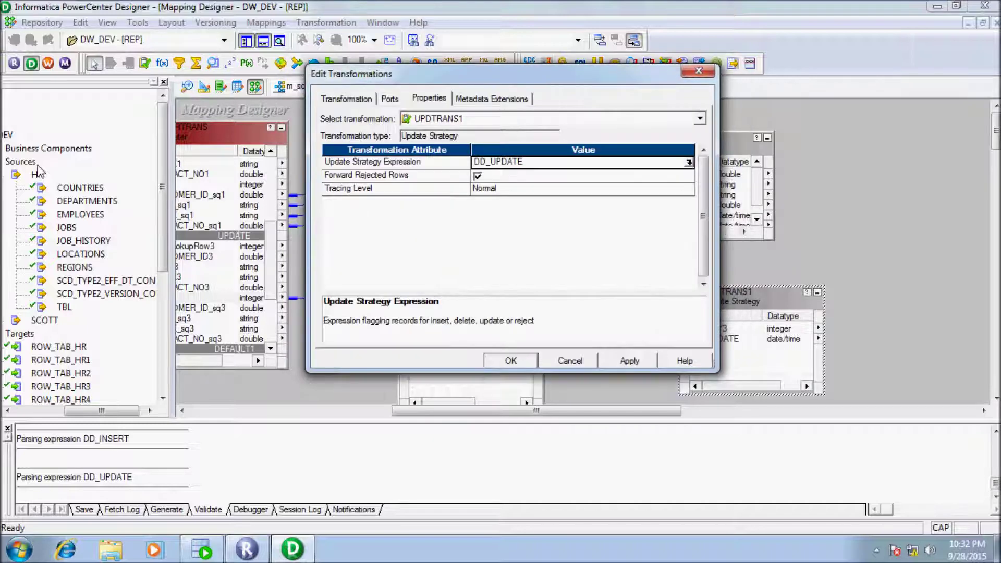
key(Return)
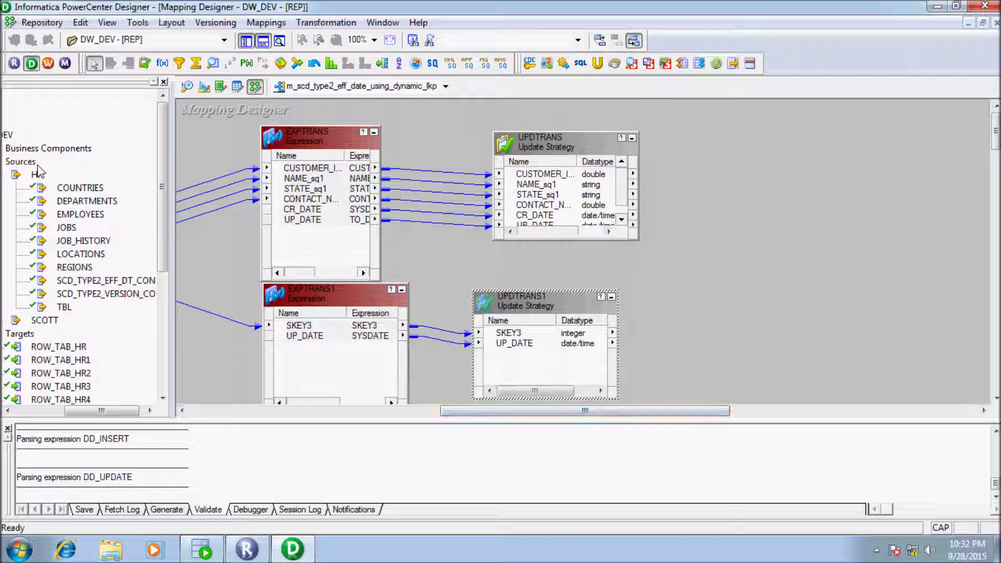
Step: Add the SCD_TYPE2_EFF_DT_CON_TGT target to the mapping and paste a second copy
scroll(39, 172, down, 4)
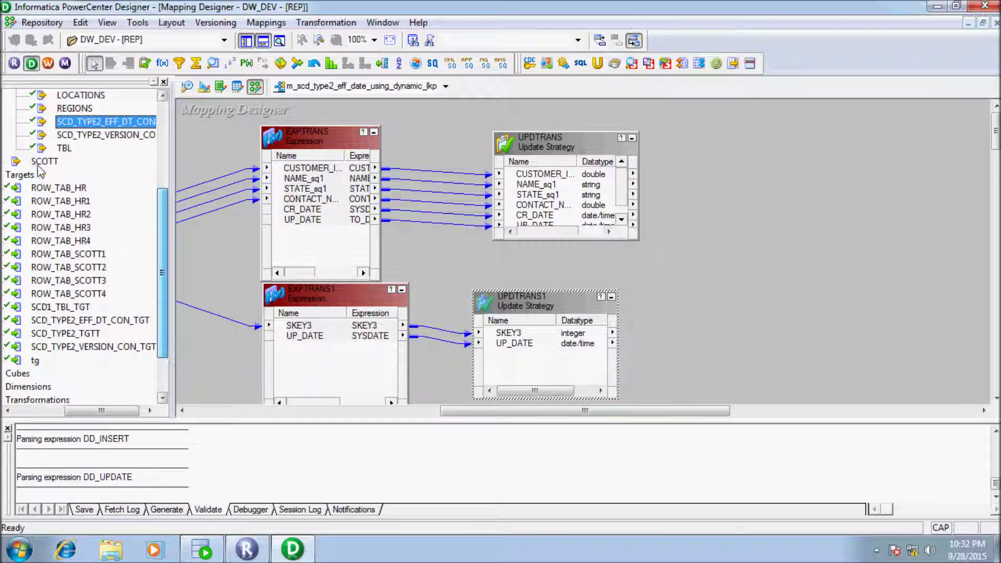
scroll(39, 172, down, 1)
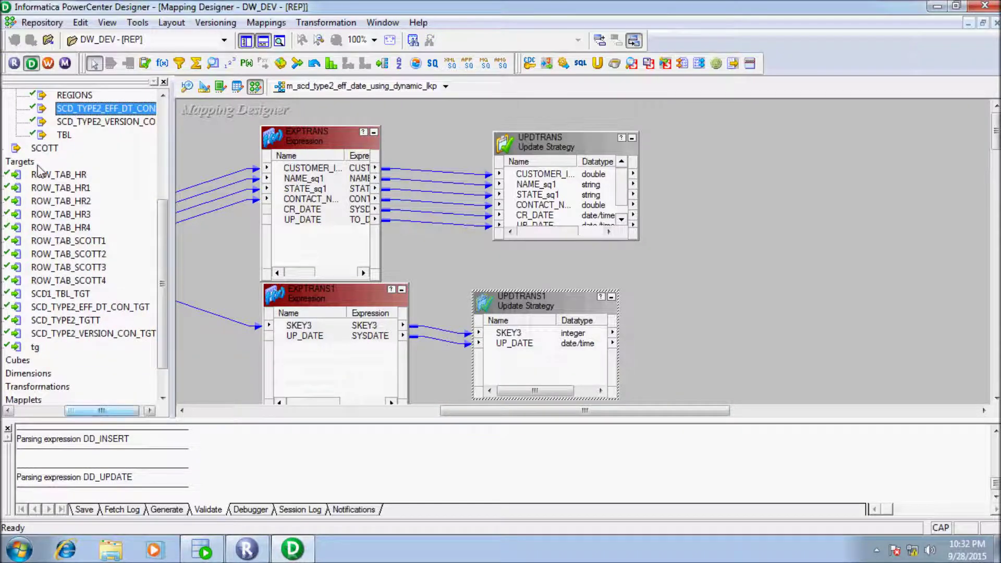
scroll(39, 172, left, 3)
scroll(38, 170, right, 2)
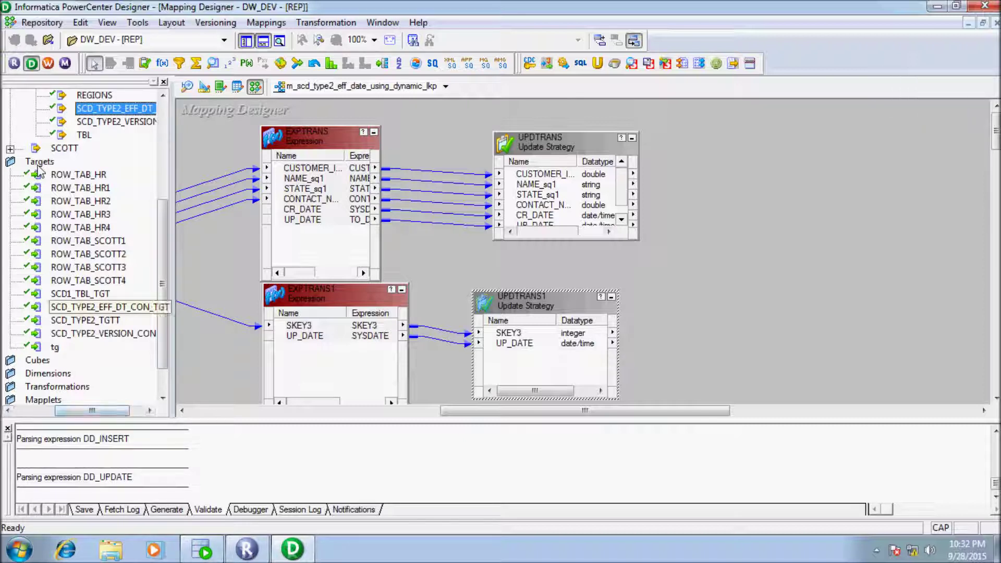
click(99, 307)
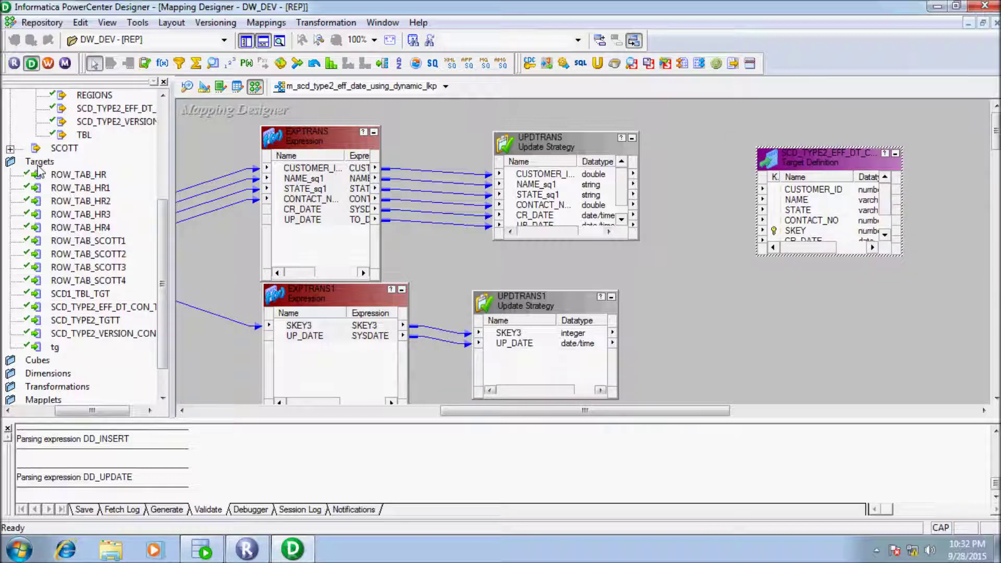
key(ctrl+c)
key(ctrl+v)
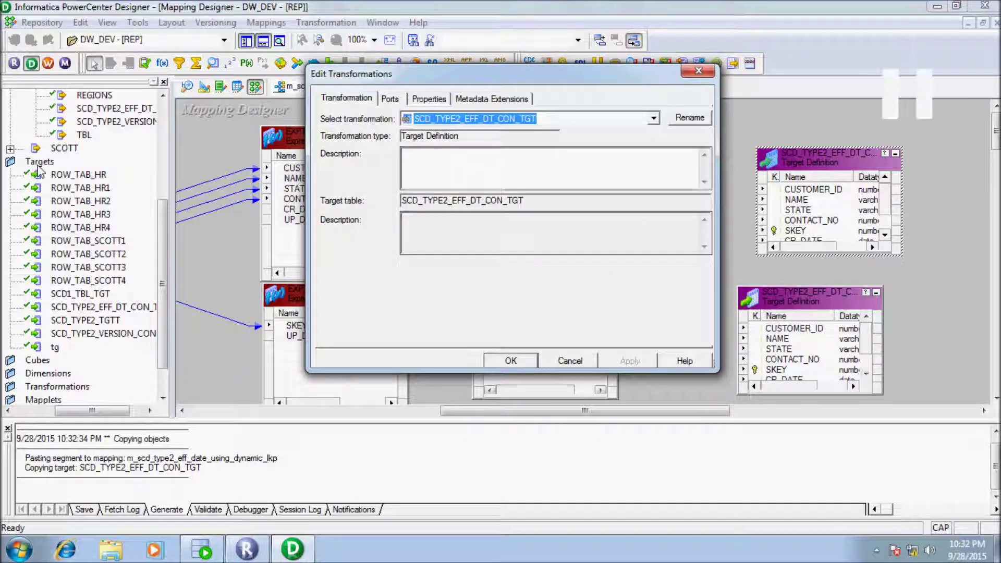
Step: Rename the first target instance to SCD_TYPE2_EFF_DT_CON_TGT_INSERT
key(alt+r)
key(End)
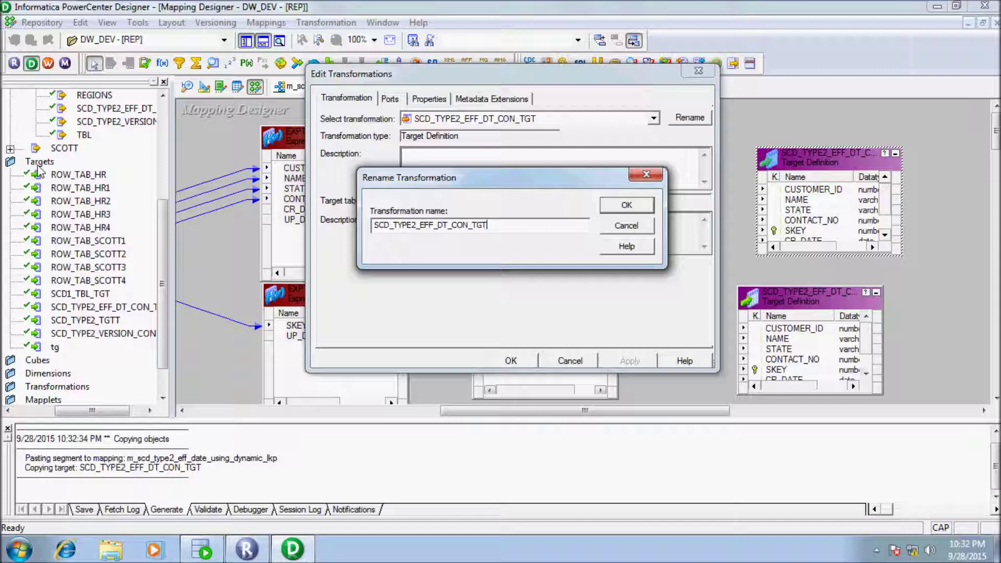
text(_INSERT)
key(Return)
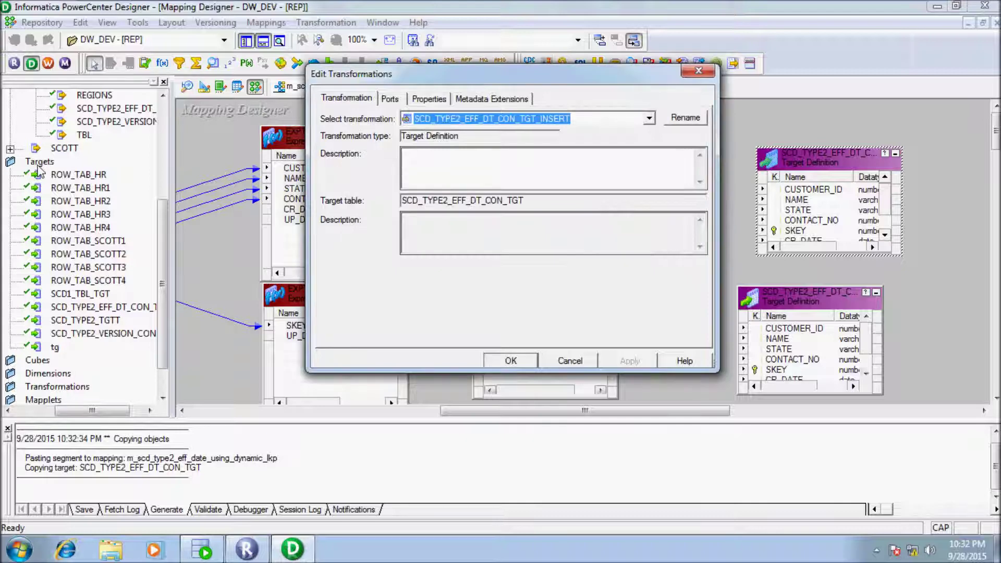
key(Return)
Step: Rename the second copy to SCD_TYPE2_EFF_DT_CON_TGT_UPDATE, replacing its trailing 1
key(Return)
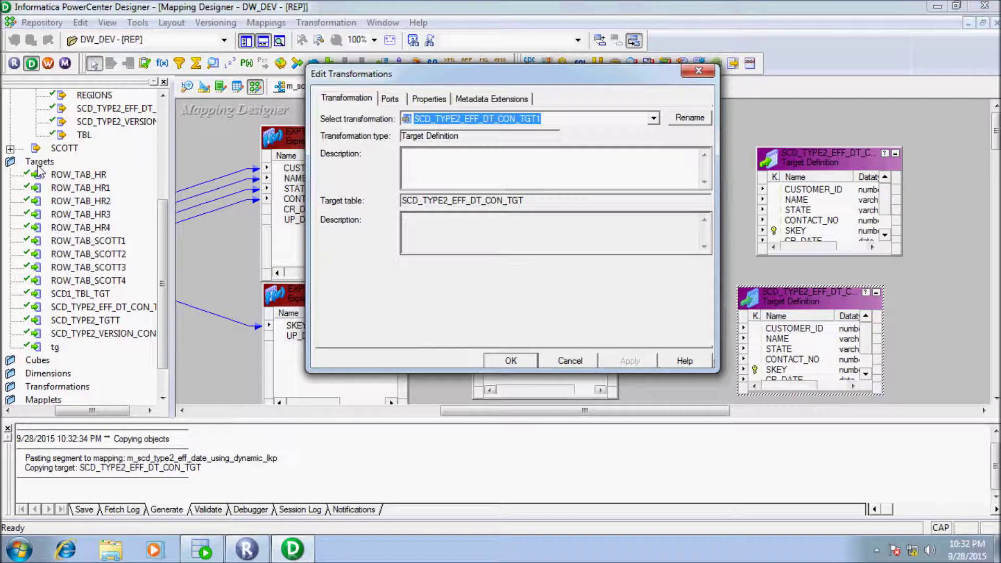
key(Tab)
key(Return)
key(End)
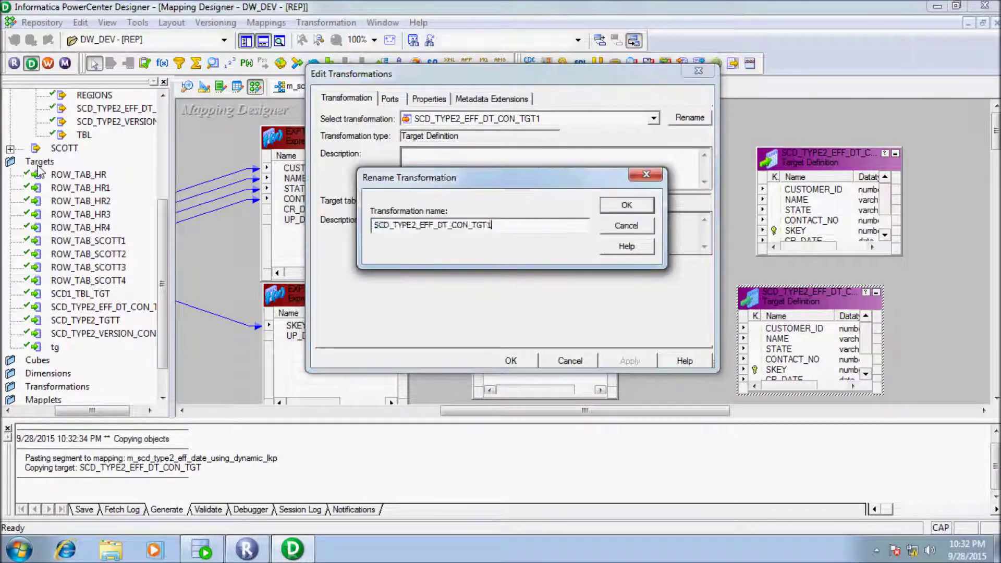
key(BackSpace)
text(_UPDATE)
key(Return)
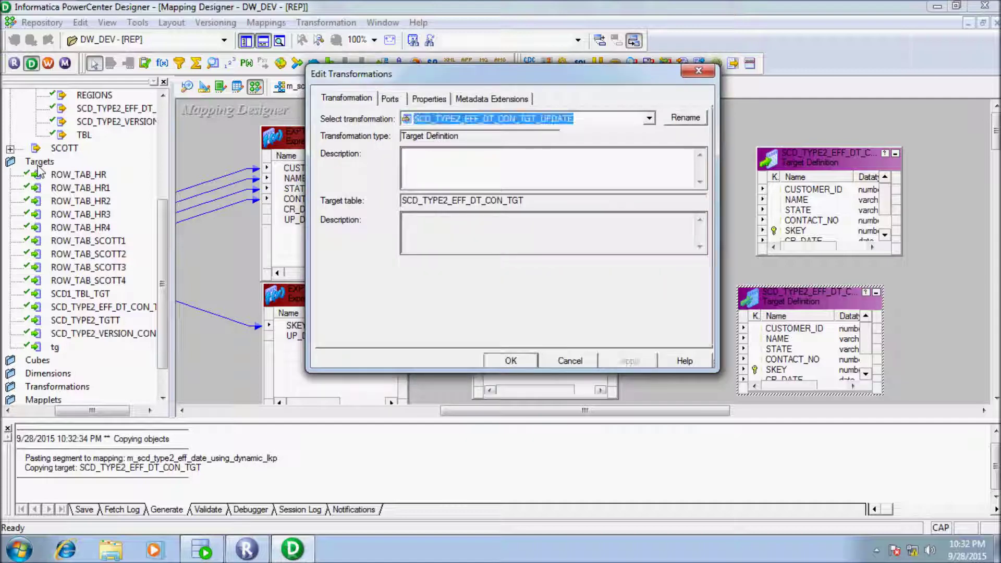
key(Return)
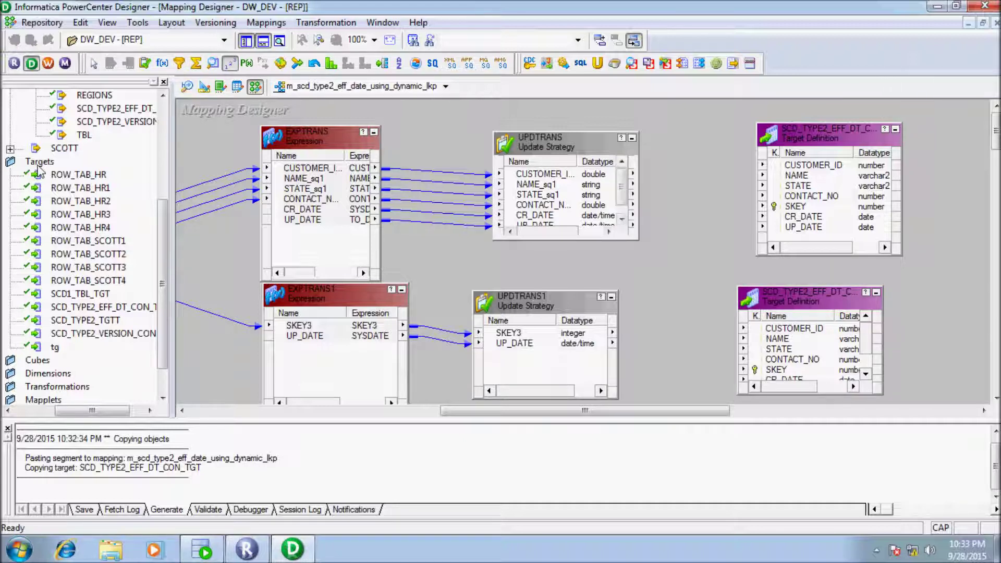
Step: Add sequence generator SEQTRANS, link its NEXTVAL to the insert target's SKEY, and iconize it
click(647, 128)
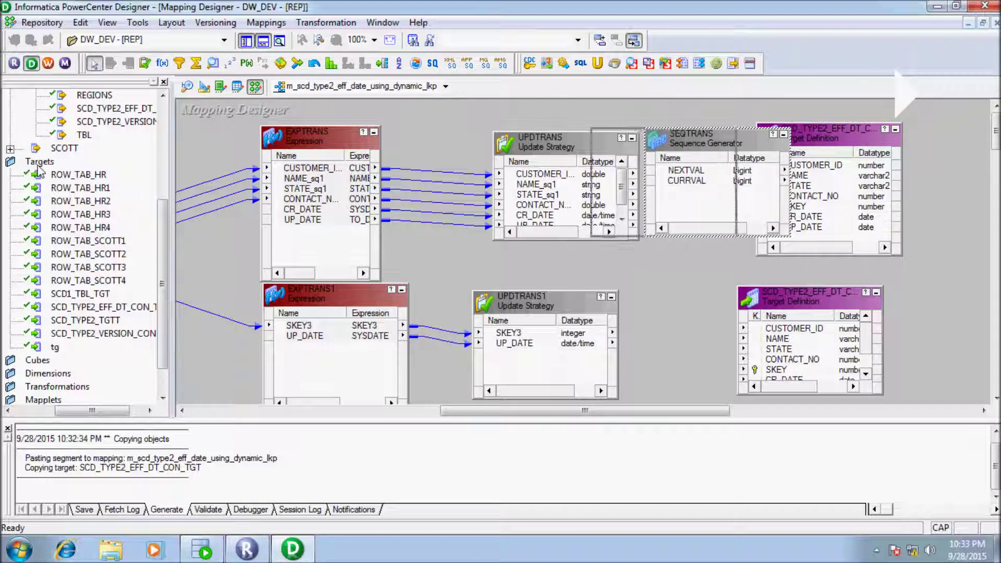
drag(719, 134, 646, 134)
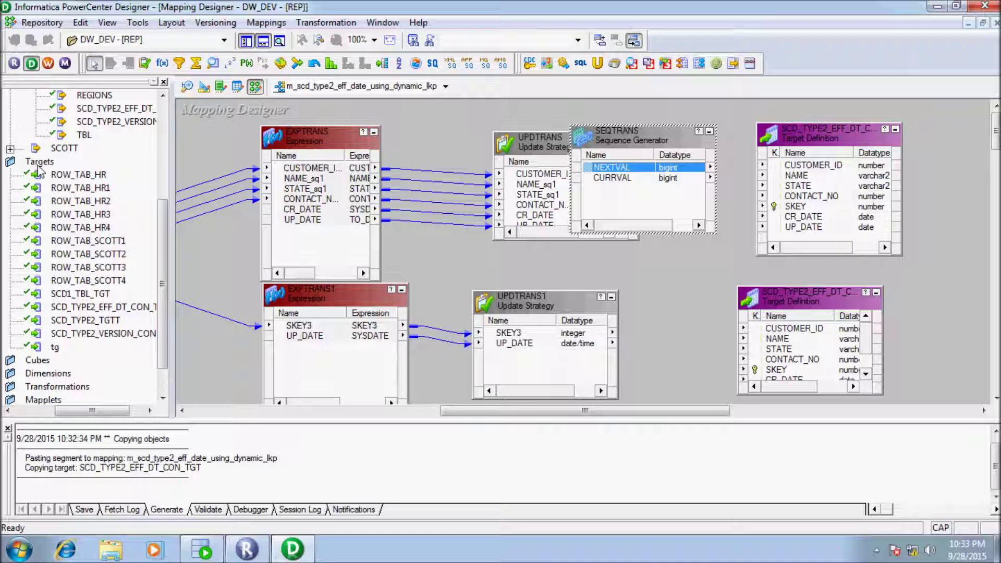
drag(794, 212, 795, 208)
click(709, 131)
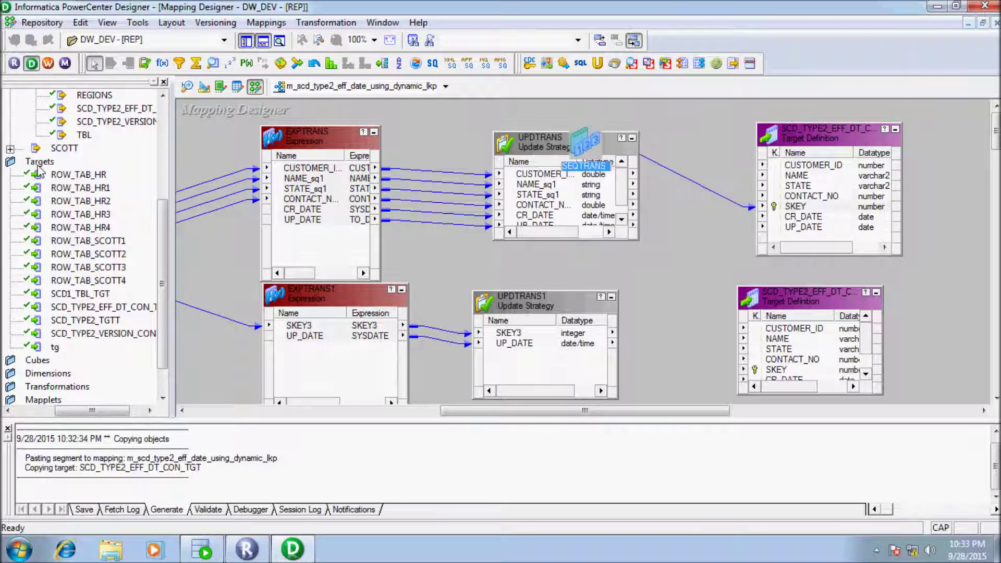
drag(585, 140, 691, 127)
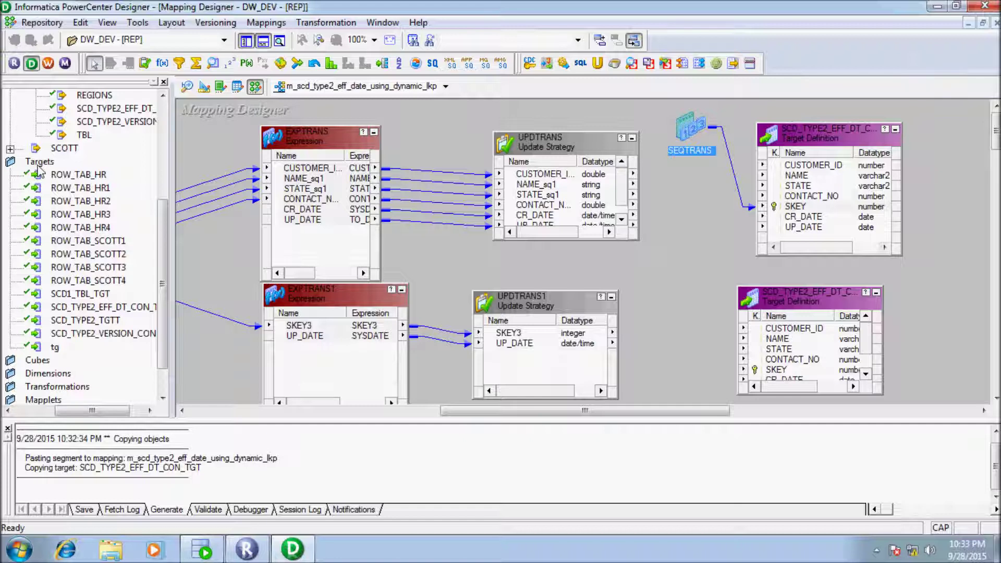
Step: Link all six UPDTRANS ports, including CR_DATE and UP_DATE, to the insert target's matching columns
drag(540, 138, 529, 117)
drag(555, 230, 554, 252)
click(529, 152)
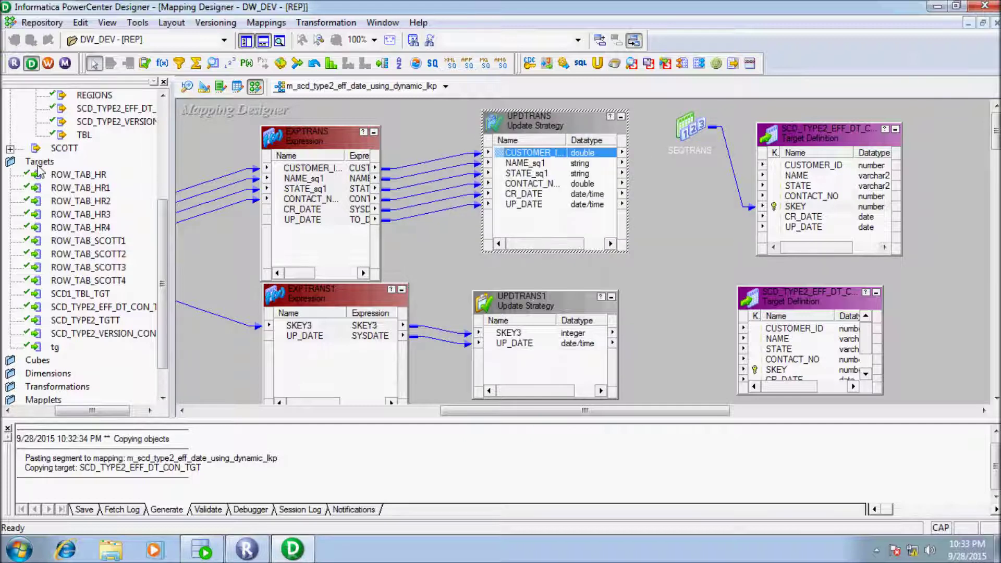
key(shift+Down)
key(shift+Down)
key(shift+Down)
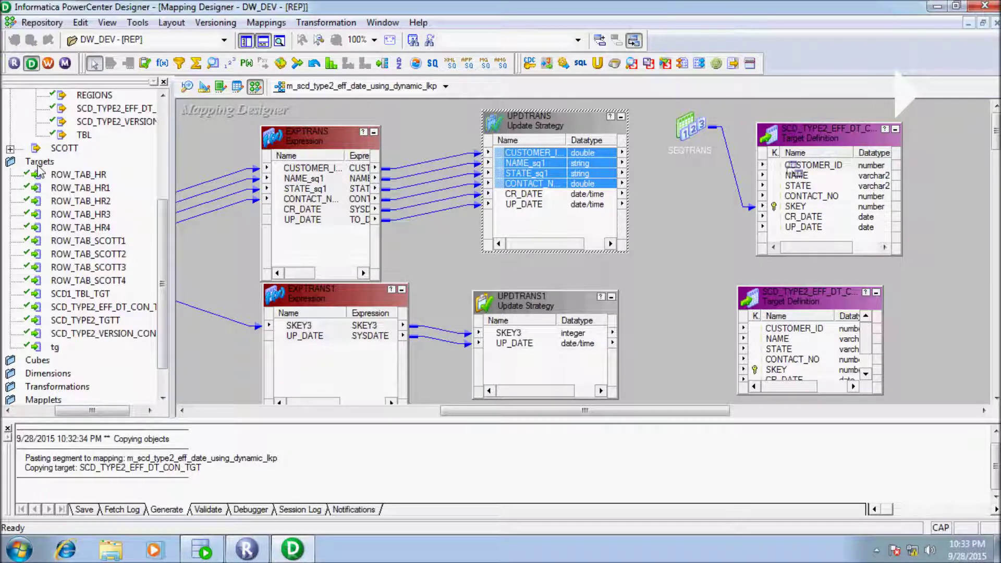
drag(792, 170, 792, 168)
key(Down)
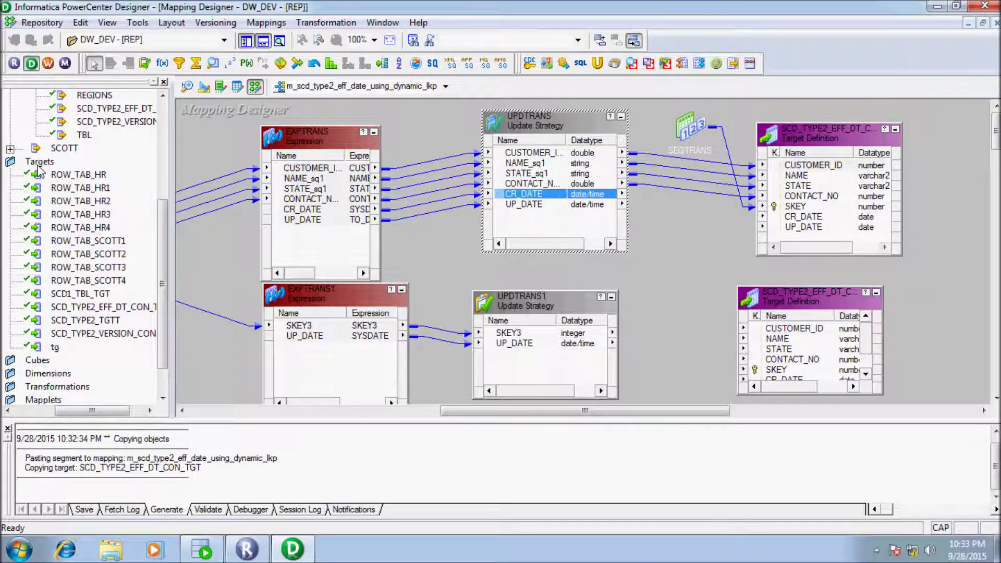
key(shift+Down)
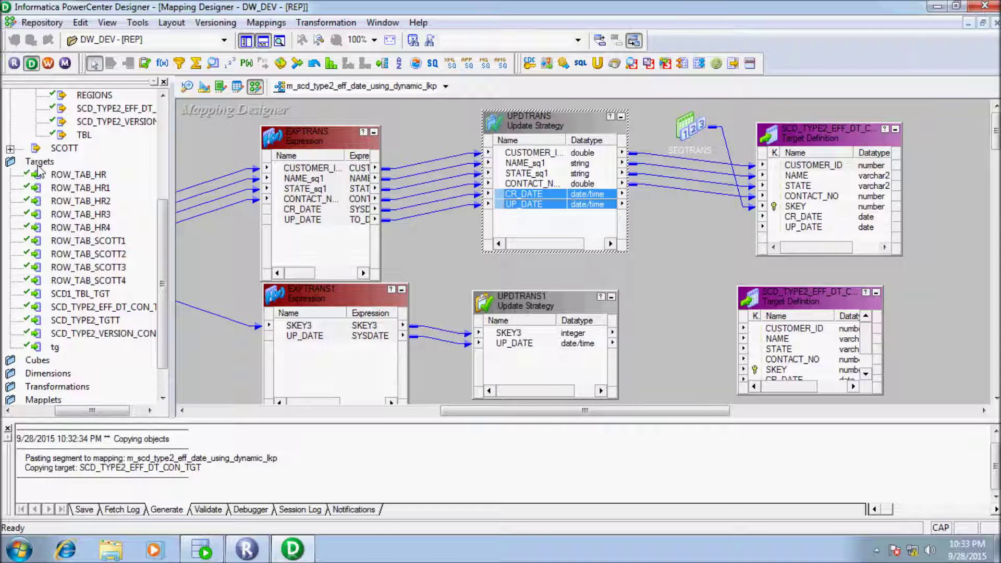
drag(771, 205, 806, 217)
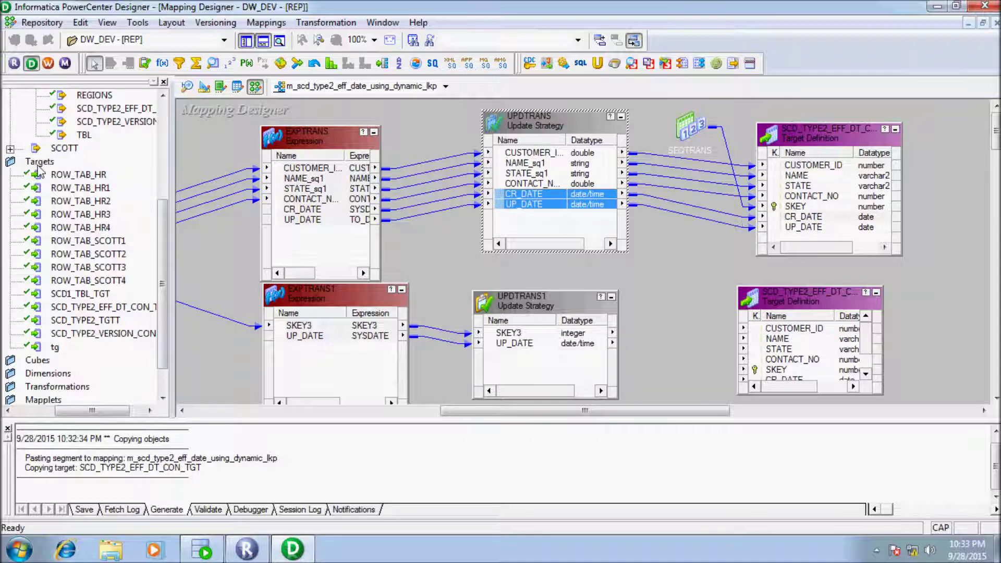
Step: Link UPDTRANS1's SKEY3 and UP_DATE to the update target's SKEY and UP_DATE, then save the mapping
click(509, 333)
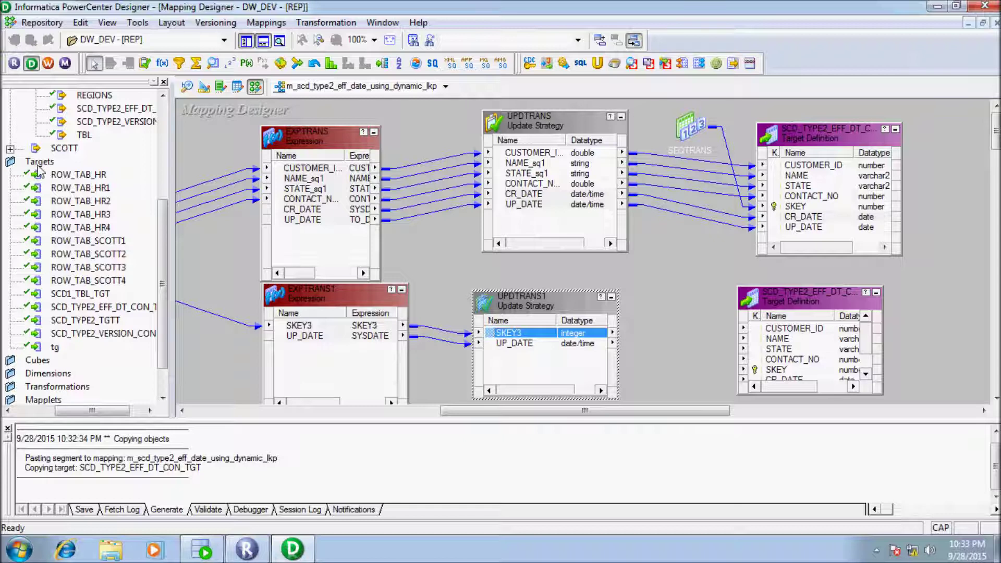
drag(508, 333, 770, 383)
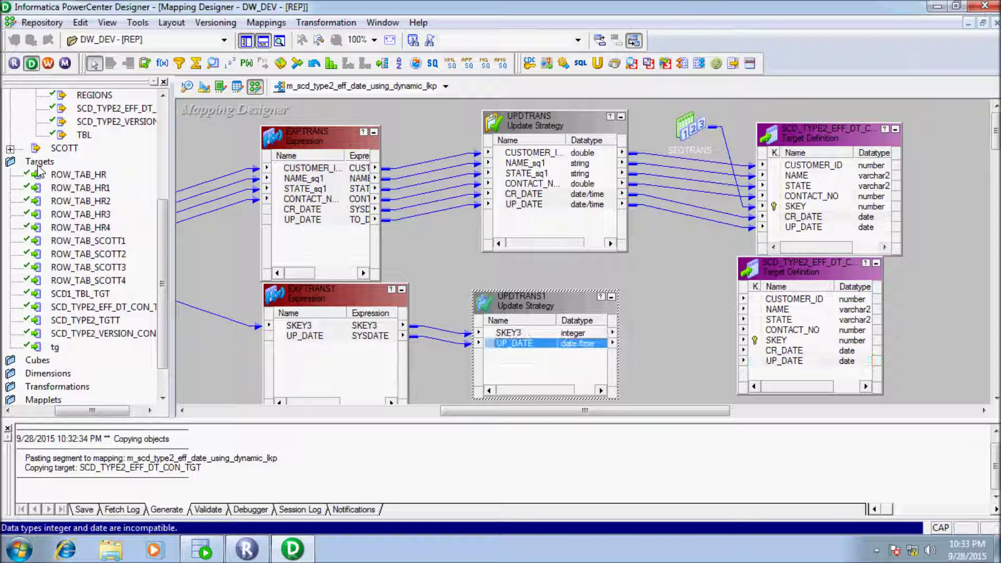
drag(507, 336, 786, 340)
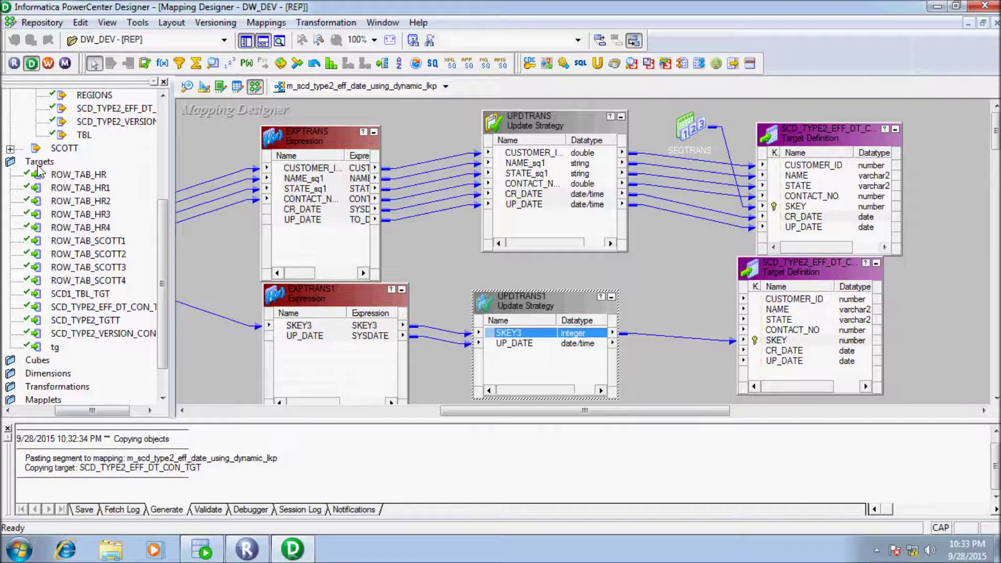
key(Down)
drag(516, 343, 782, 361)
key(ctrl+s)
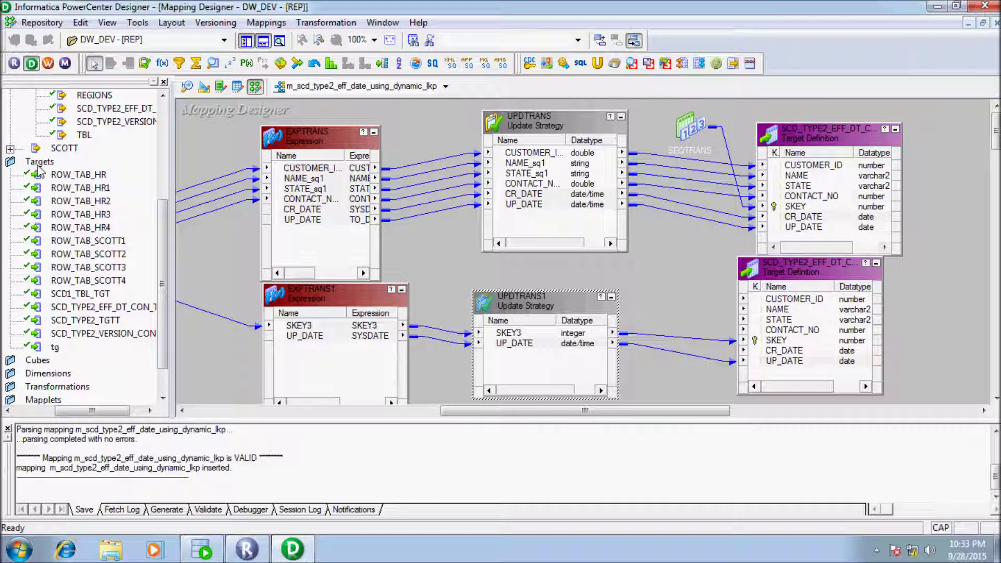
drag(279, 457, 15, 457)
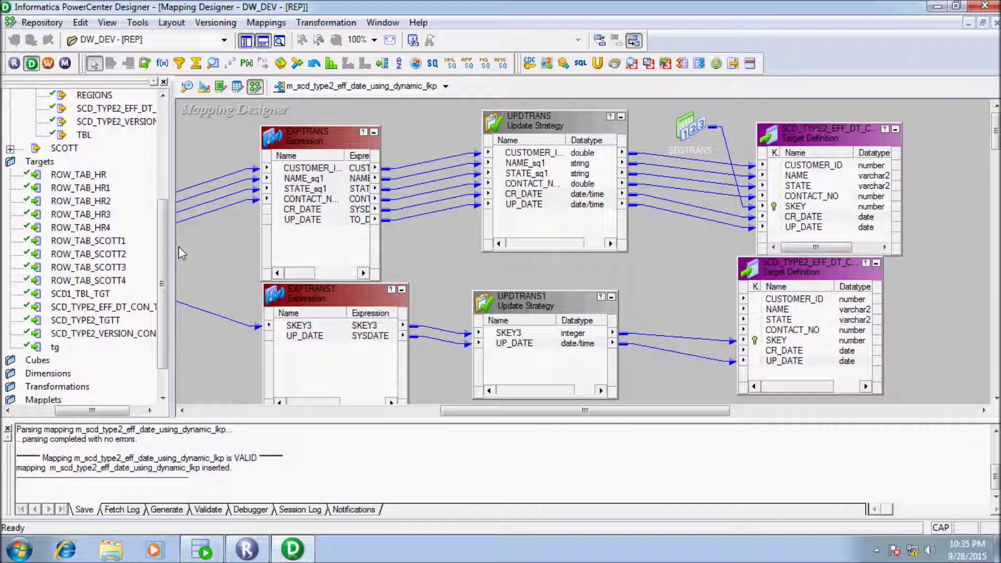
Step: Start the Generate Workflow wizard and set the source qualifier's connection to hr_conn
right_click(220, 191)
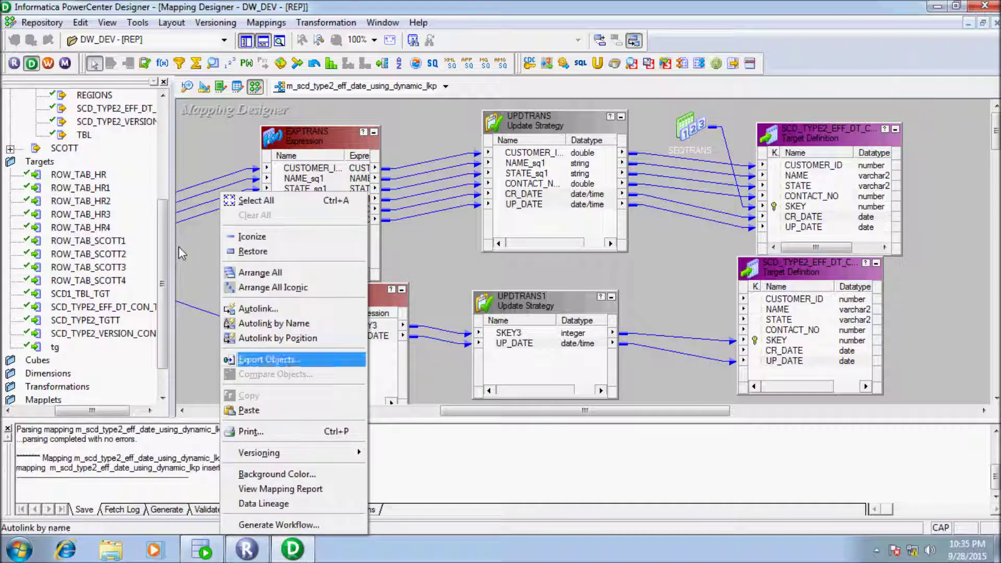
click(279, 524)
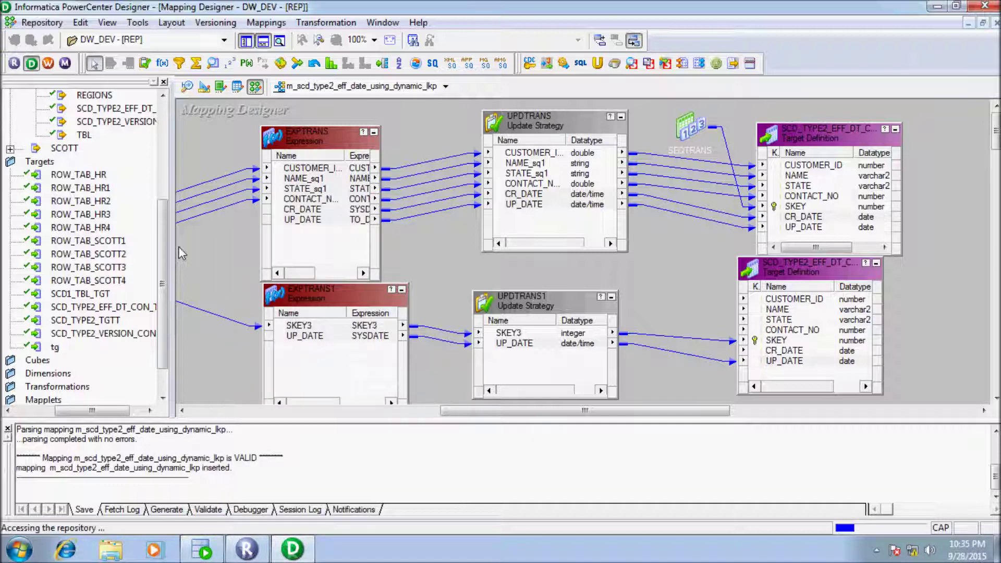
key(Return)
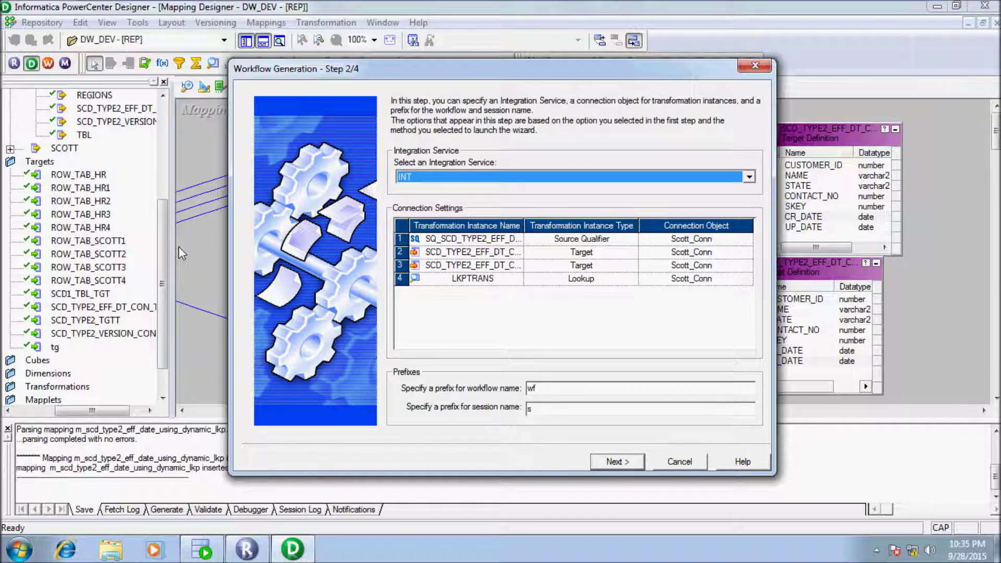
click(747, 239)
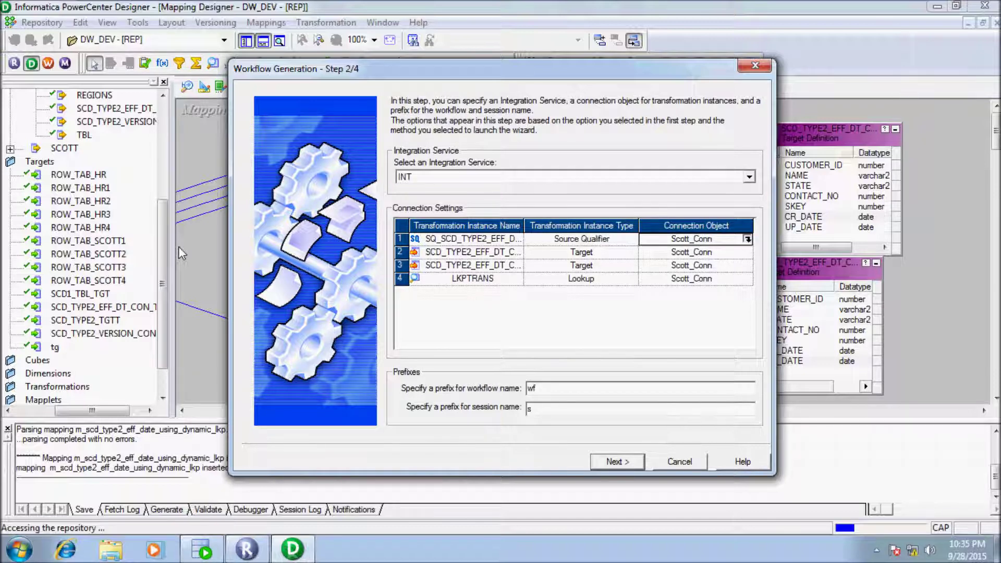
key(Down)
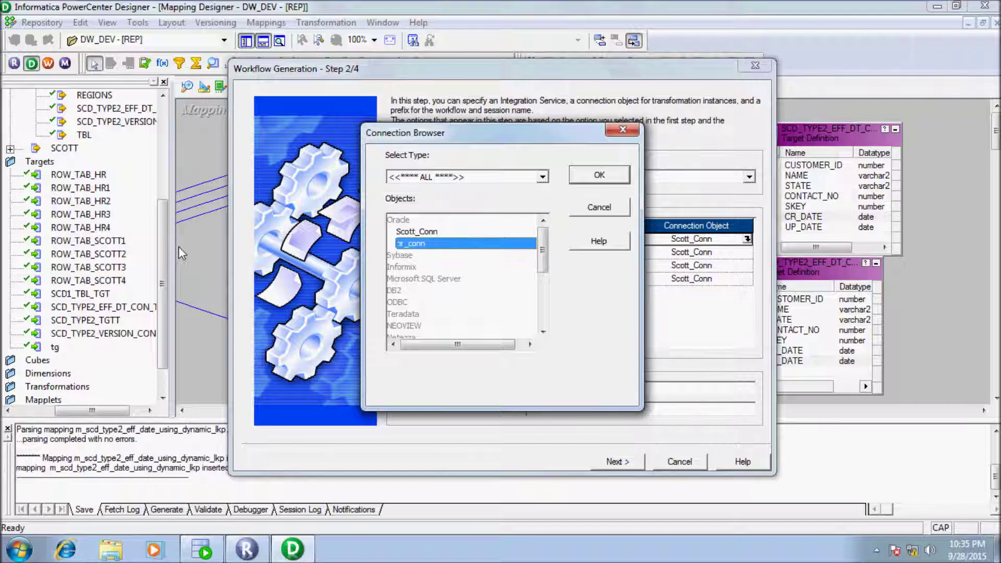
key(Return)
Step: Set both targets' connections to hr_conn and finish generating the workflow
click(691, 252)
click(747, 251)
key(Down)
key(Return)
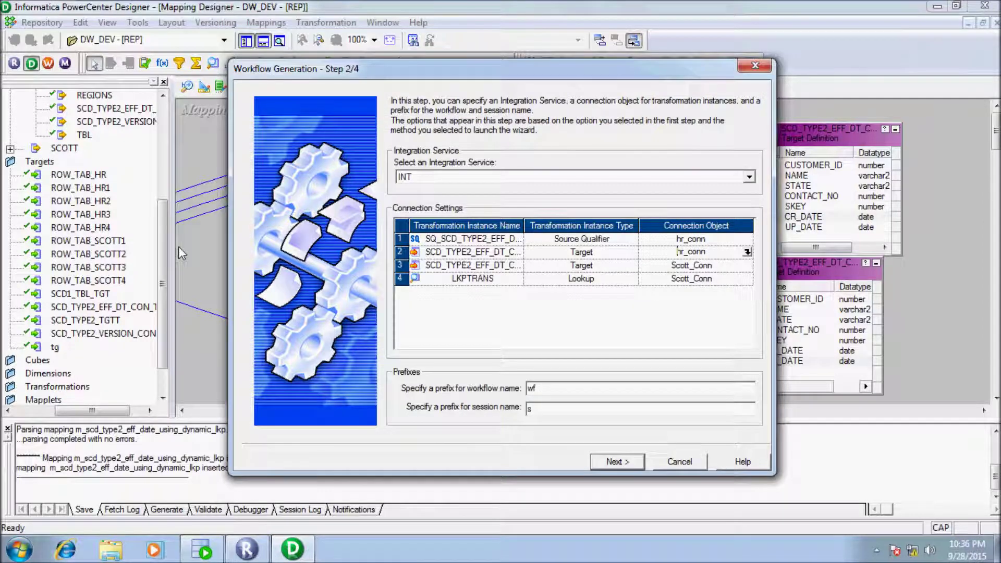
key(Down)
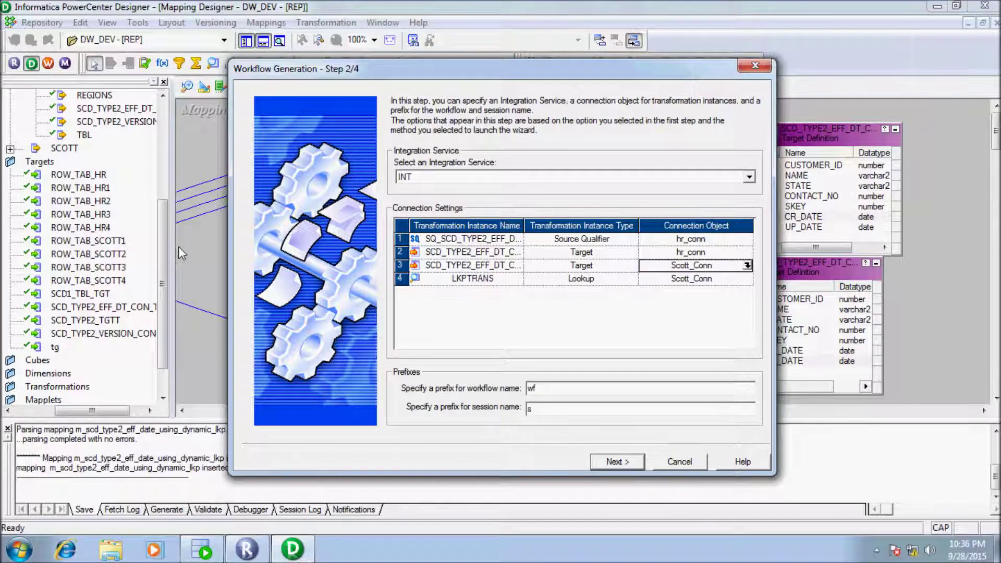
key(alt+Down)
key(Down)
key(Return)
key(Return)
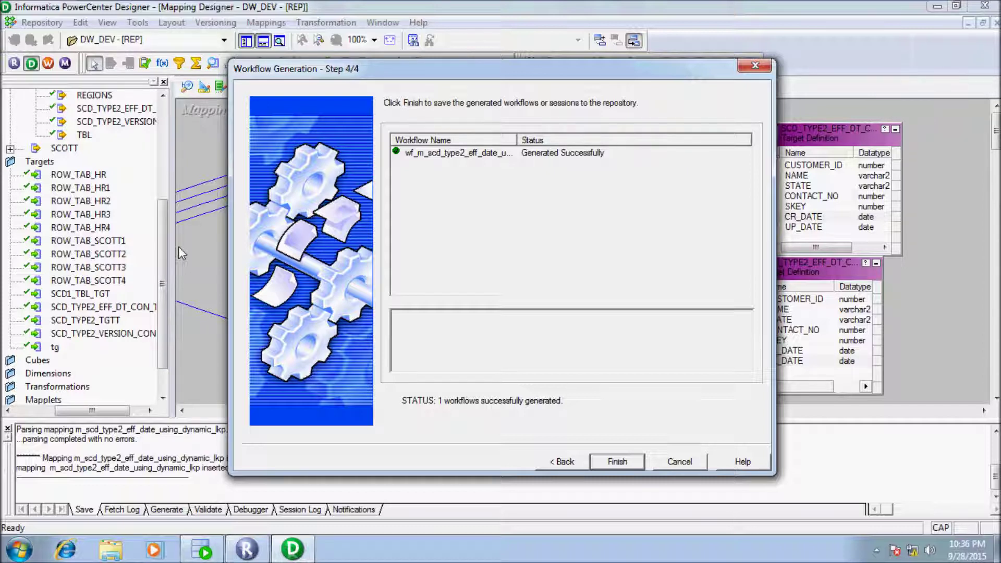
key(Return)
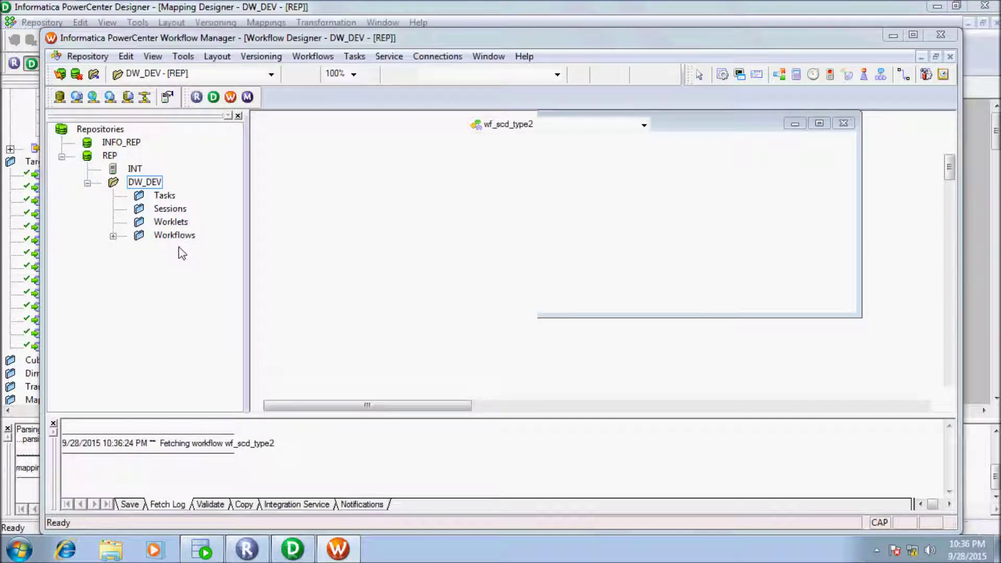
Step: Dismiss the welcome tip and open wf_m_scd_type2_eff_date_using_dynamic_lkp from the Workflows folder
key(Return)
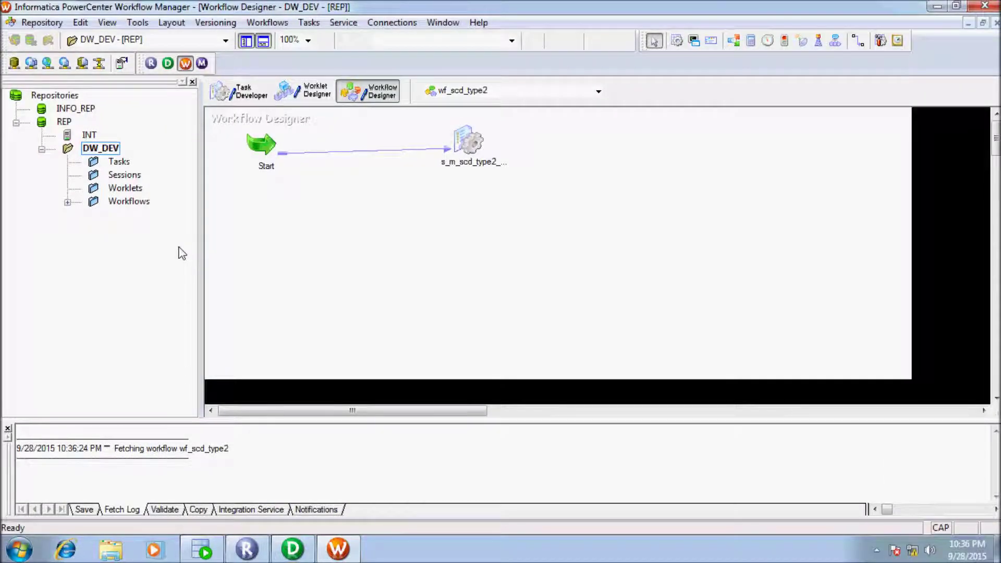
double_click(129, 201)
drag(67, 410, 131, 411)
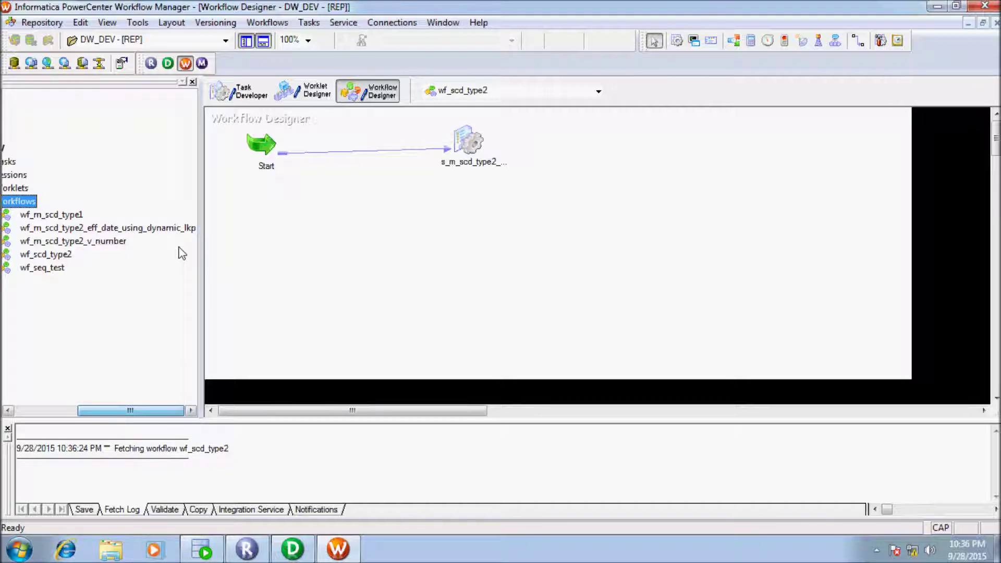
drag(104, 228, 328, 198)
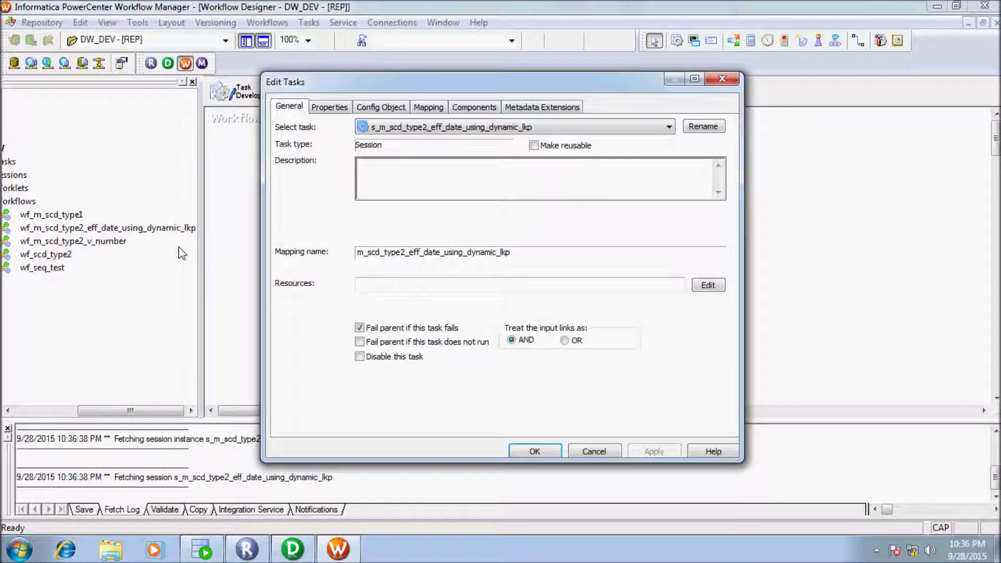
Step: In the session's Mapping settings, set the LKPTRANS lookup connection to hr_conn
key(ctrl+Tab)
key(ctrl+Tab)
key(ctrl+Tab)
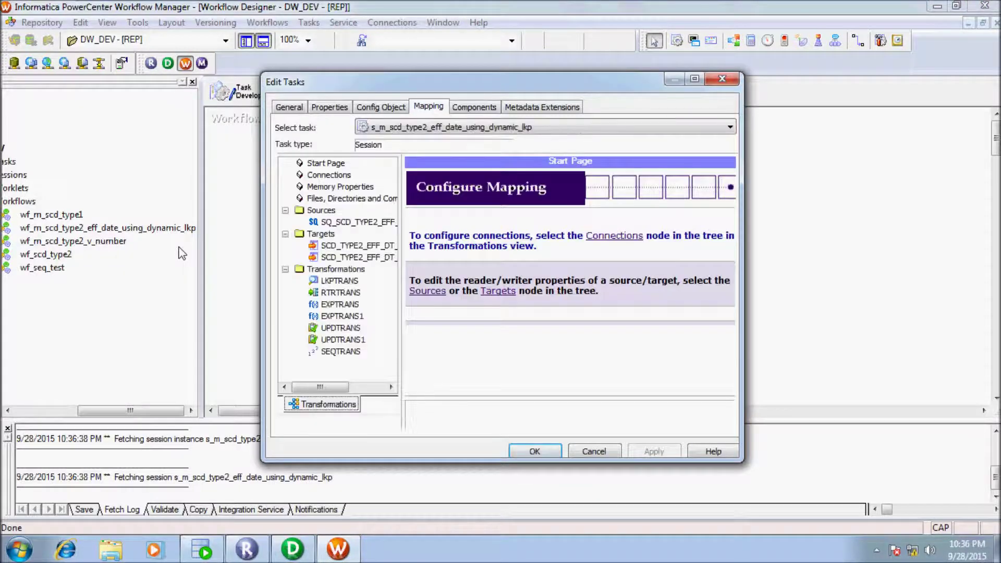
key(Down)
key(Down)
key(Down)
key(Down)
key(Down)
key(Down)
key(Down)
key(Down)
key(Down)
key(Down)
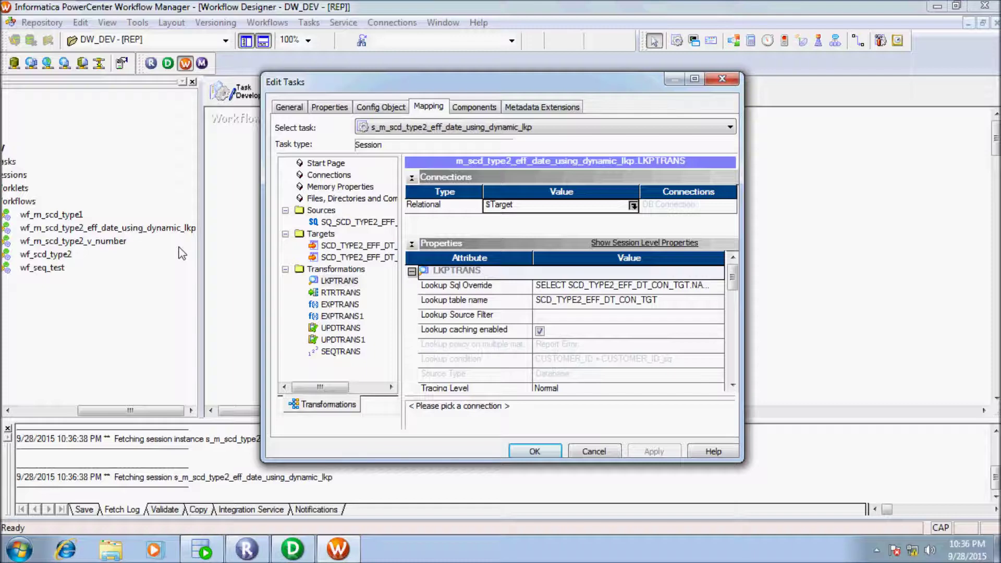
key(Return)
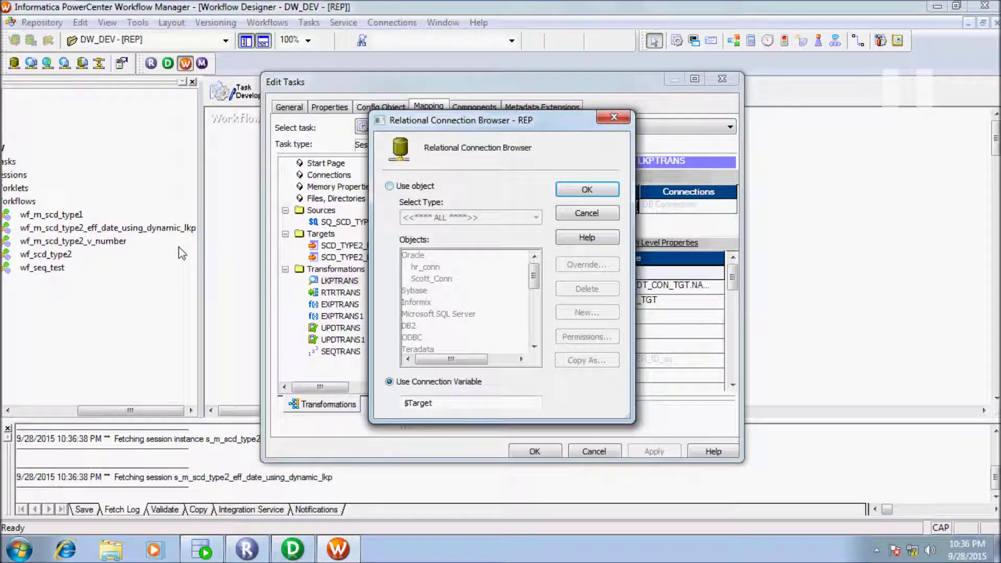
key(Up)
key(Tab)
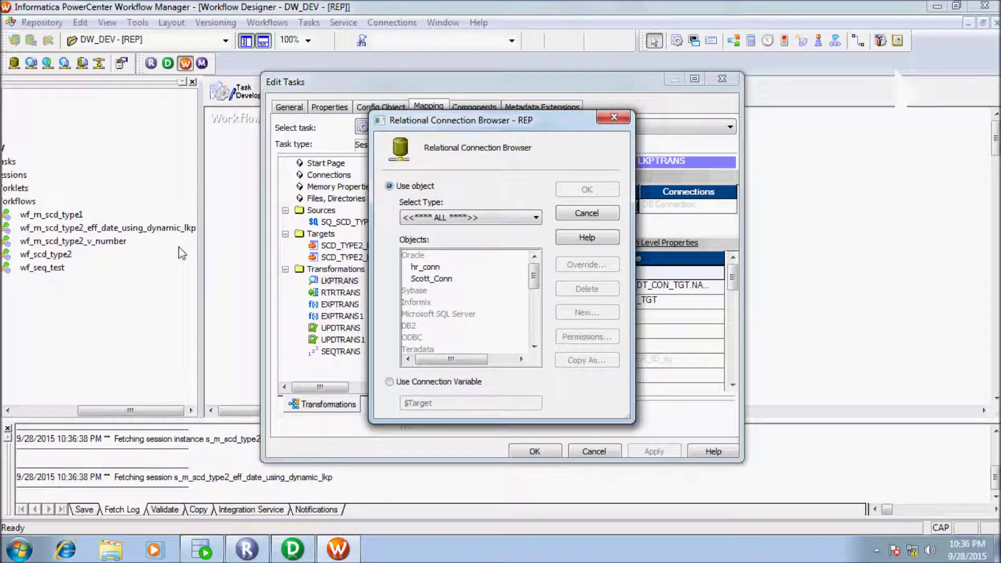
key(Tab)
key(Down)
key(Return)
Step: Set the update target's load type to Normal
key(Up)
key(Up)
key(Up)
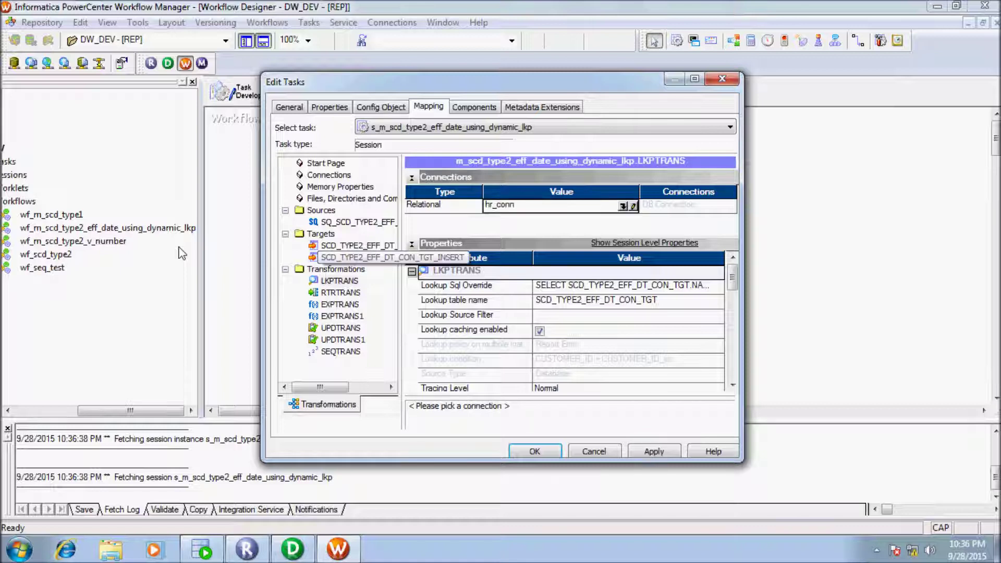
key(Tab)
key(alt+Down)
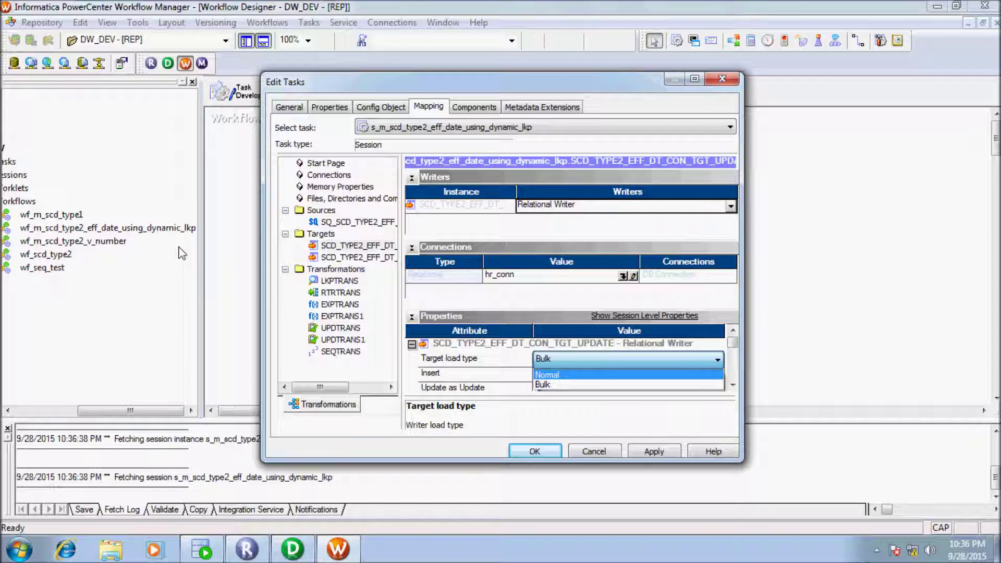
key(Return)
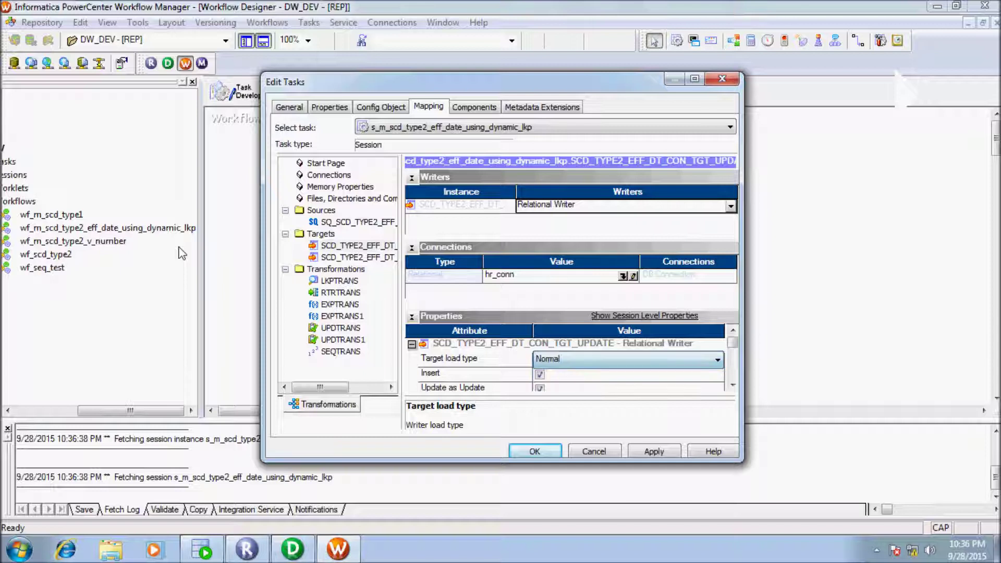
Step: Set the insert target's load type to Normal, apply the changes and close the task settings
key(shift+Tab)
key(Down)
key(Tab)
key(alt+Down)
key(Return)
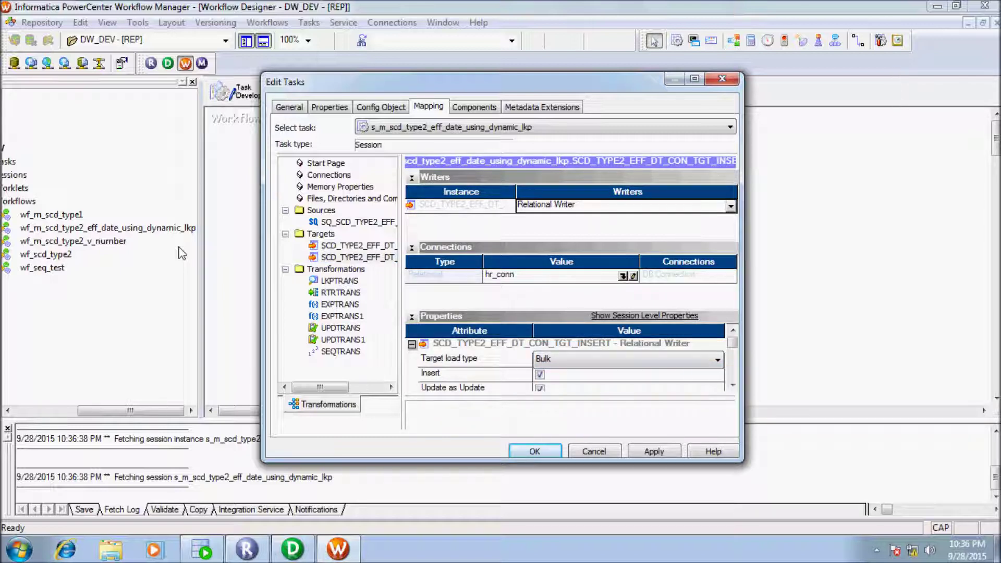
key(alt+Down)
key(Up)
key(Return)
key(shift+Tab)
key(Up)
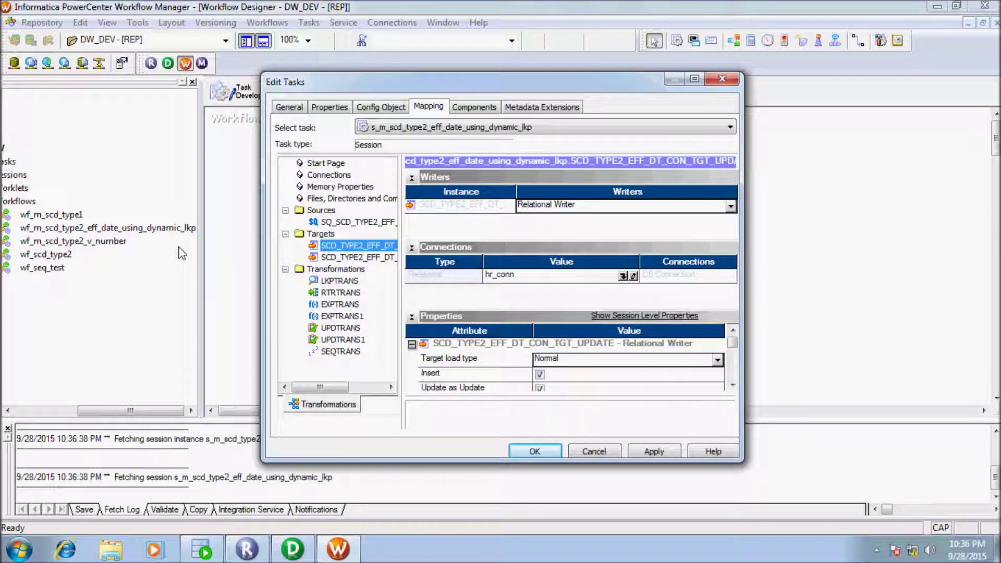
key(Up)
key(Up)
key(alt+a)
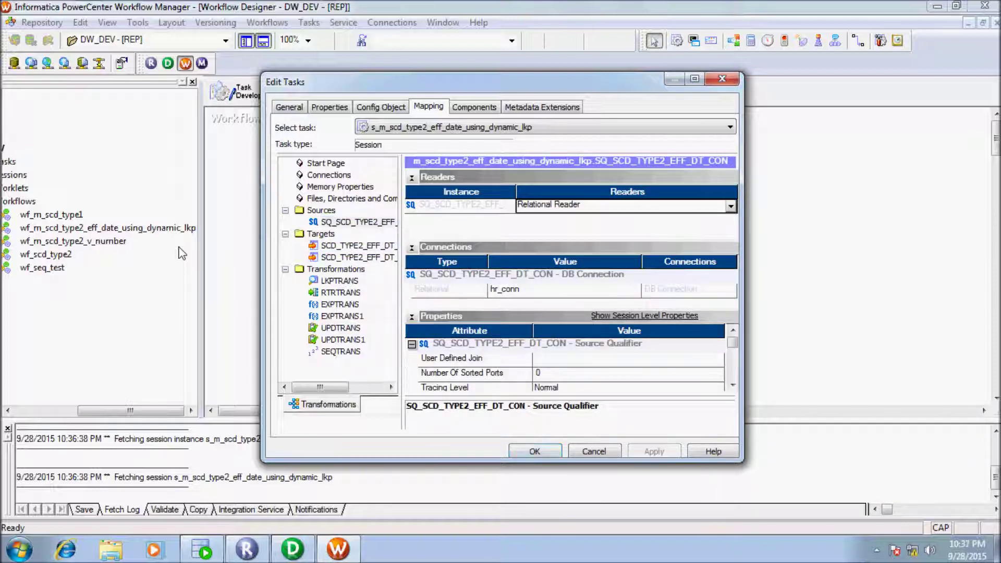
key(Return)
Step: Save the workflow to the repository and start the session task
key(alt+r)
key(Up)
key(Up)
key(Up)
key(Up)
key(Up)
key(Up)
key(Up)
key(Return)
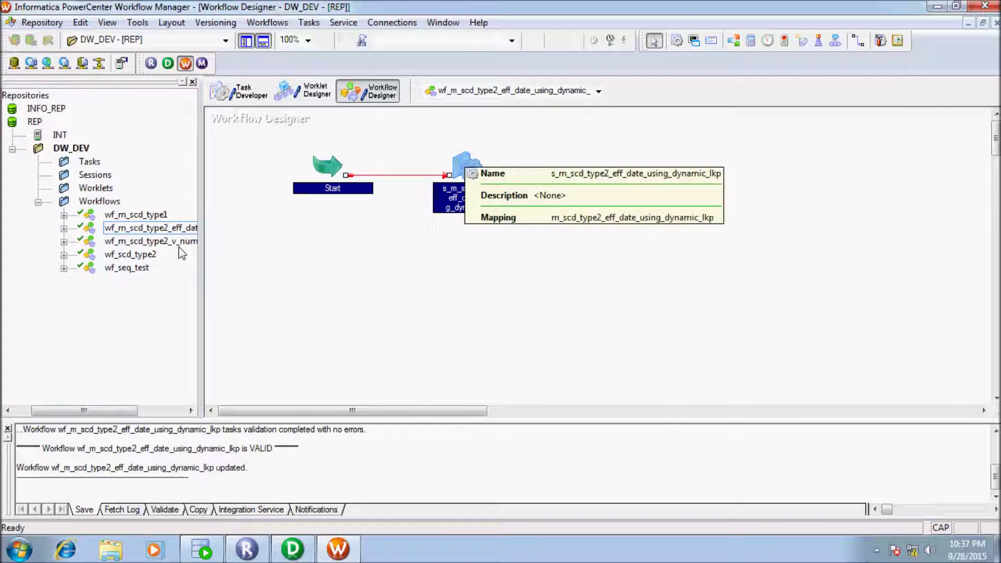
key(shift+F10)
key(Down)
key(Down)
key(Down)
key(Down)
key(Down)
key(Down)
key(Down)
key(Down)
key(Return)
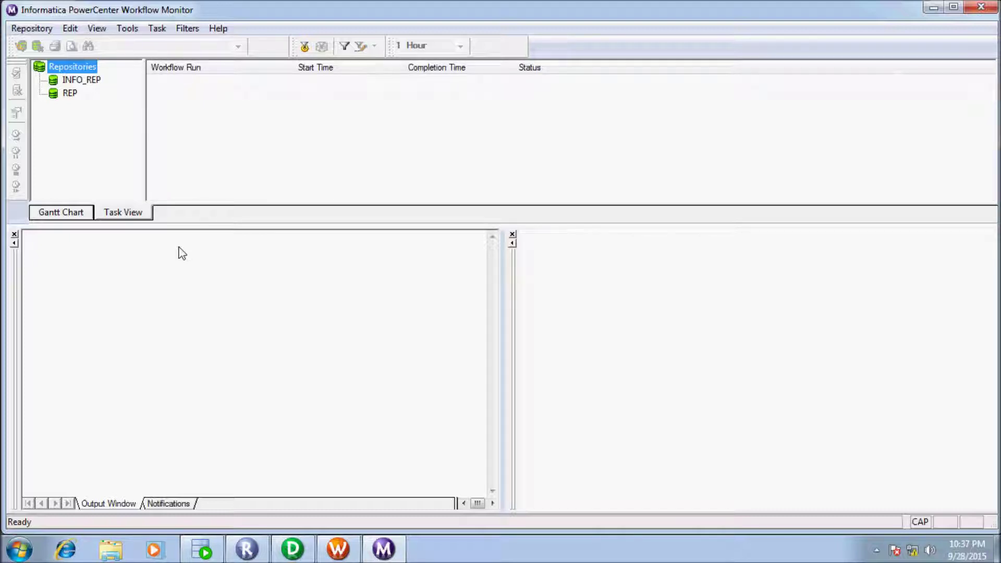
Step: Connect Workflow Monitor to the REP repository with the account password, then return to Workflow Manager
key(Down)
key(Down)
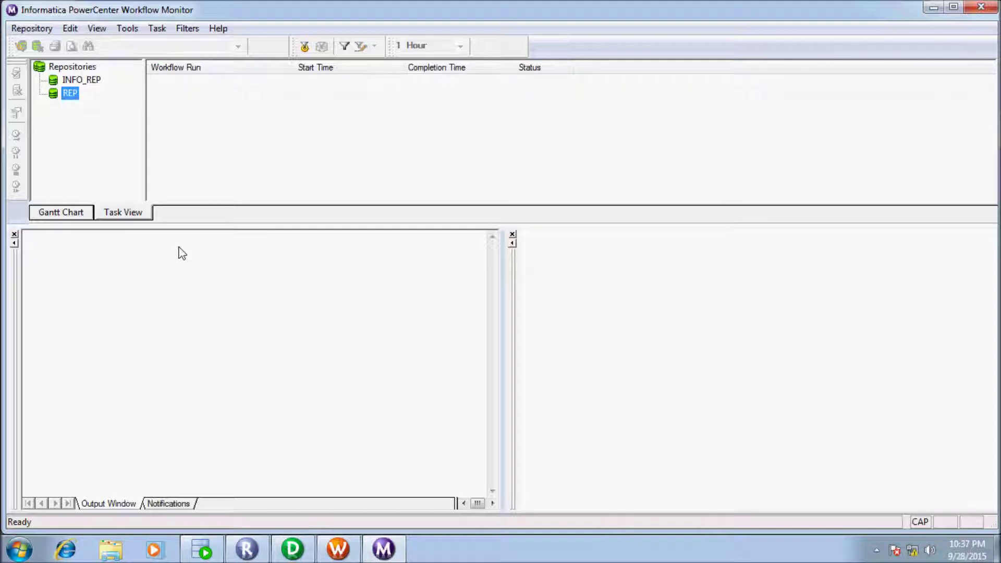
key(Return)
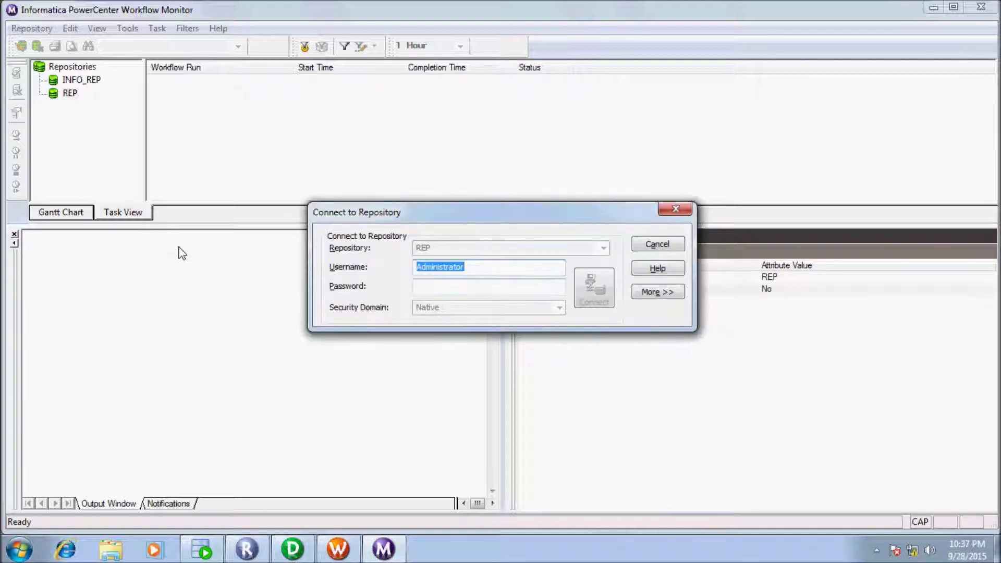
key(Tab)
key(shift+Tab)
key(Tab)
text(Administrator)
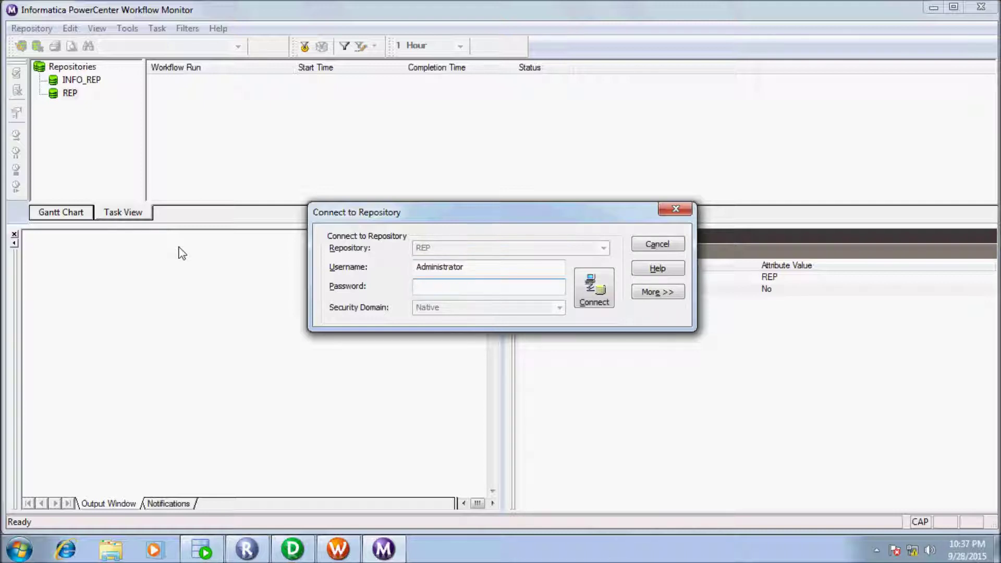
key(Home)
key(Delete)
key(Return)
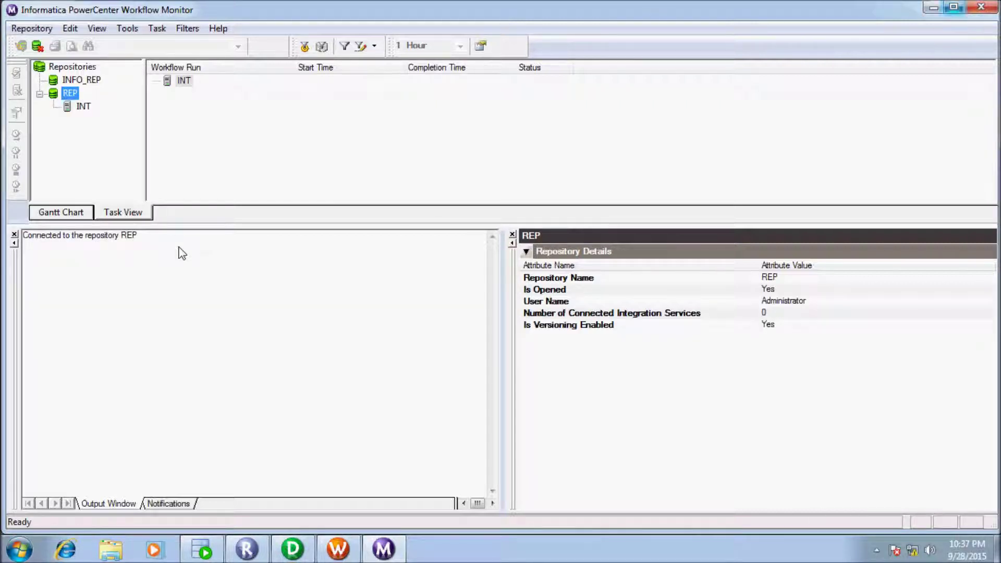
key(alt+Tab)
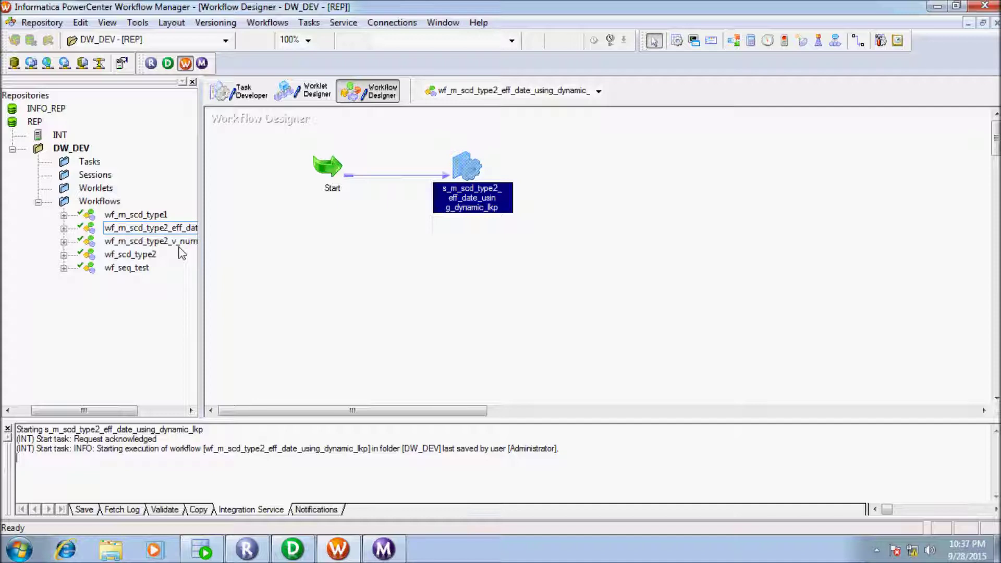
Step: Start the session task and check its run under DW_DEV in Workflow Monitor
key(shift+F10)
key(Return)
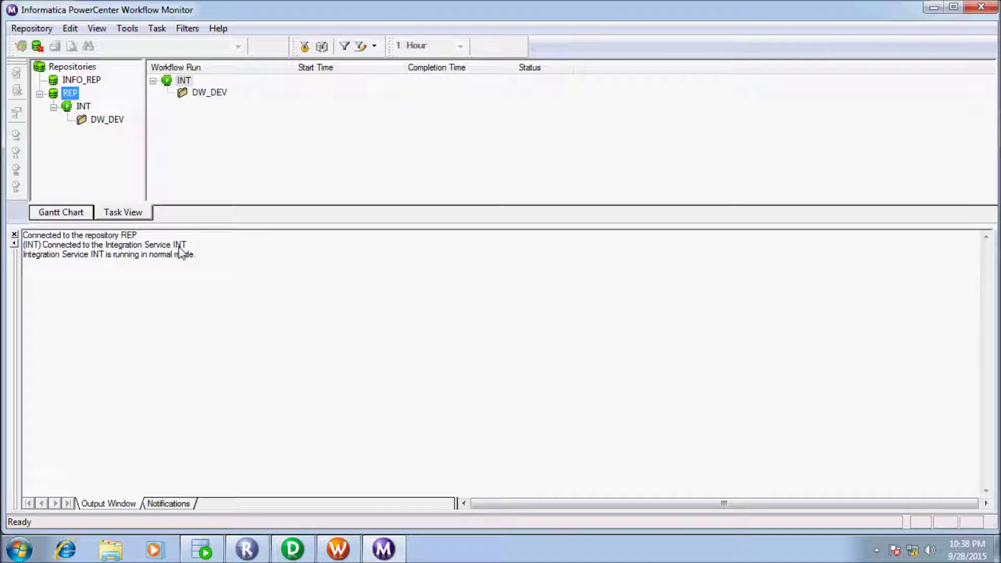
key(Down)
key(Down)
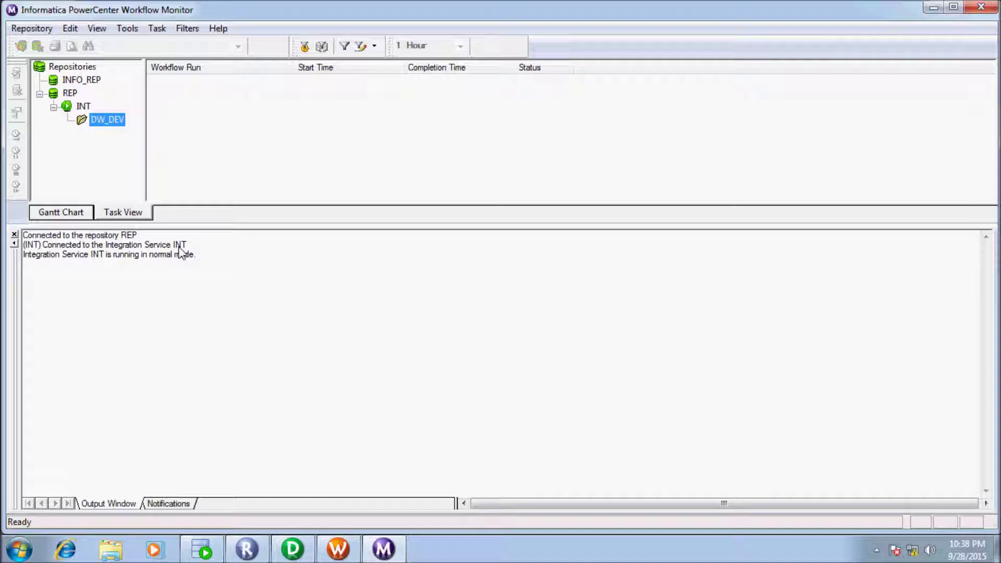
key(alt+Tab)
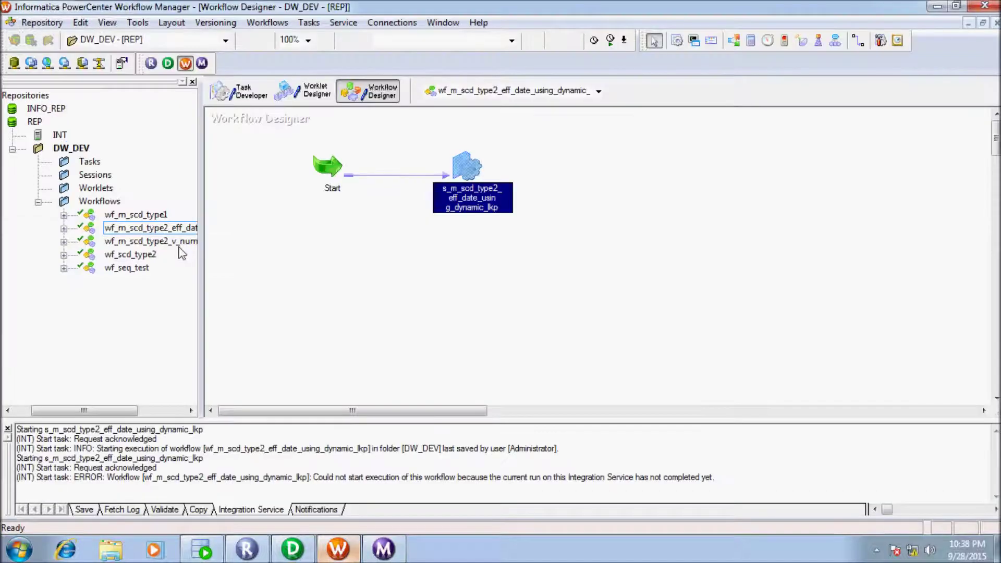
key(alt+Tab)
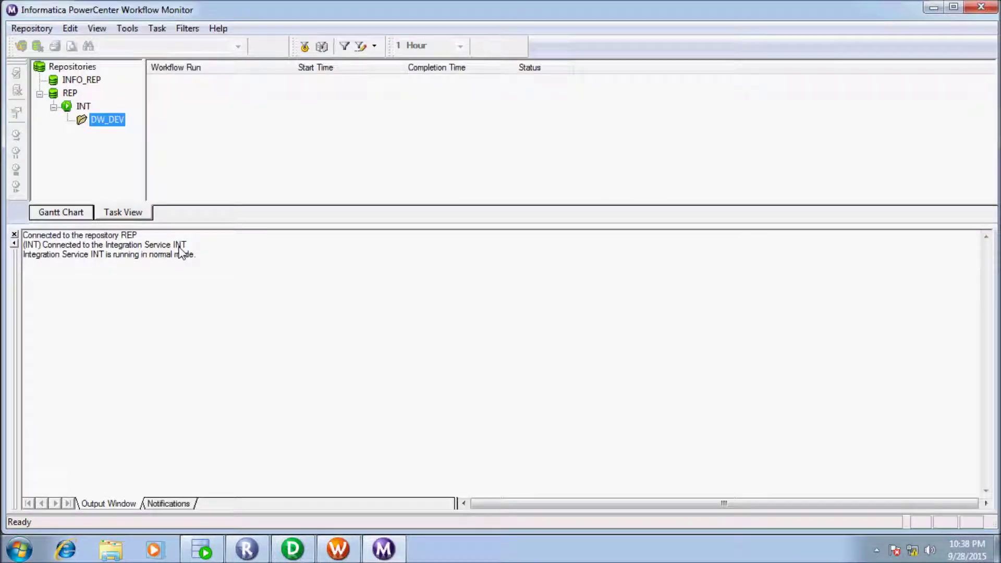
key(alt+Tab)
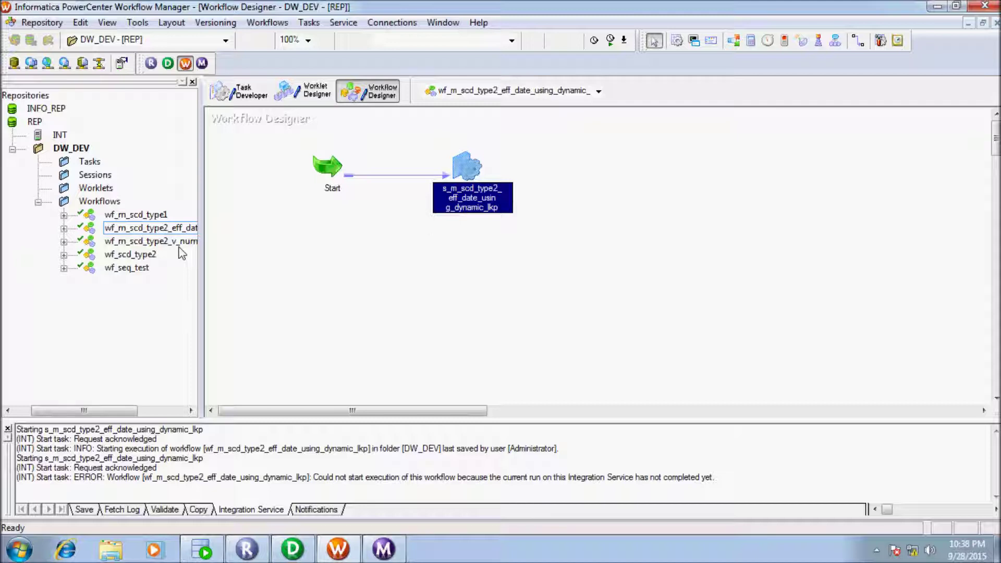
key(shift+F10)
key(Down)
key(Down)
key(Down)
key(Down)
key(Down)
key(Down)
key(Down)
key(Down)
key(Down)
key(Down)
key(Up)
key(Return)
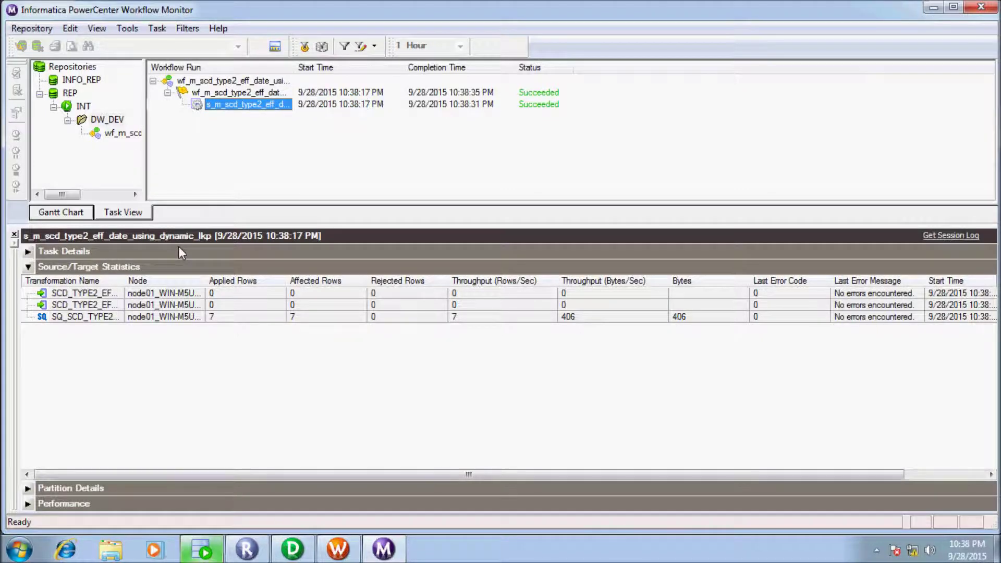
Step: Run the SELECT on SCD_TYPE2_EFF_DT_CON_TGT in SQL Developer, returning 7 rows with SKEY 1–7
key(alt+Tab)
key(Down)
key(Down)
key(End)
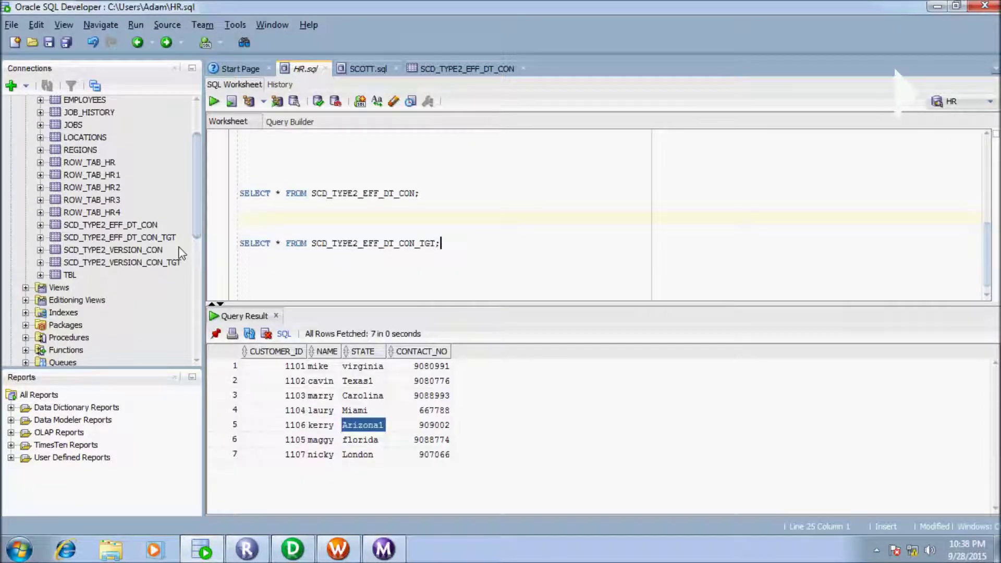
key(shift+Up)
key(ctrl+Return)
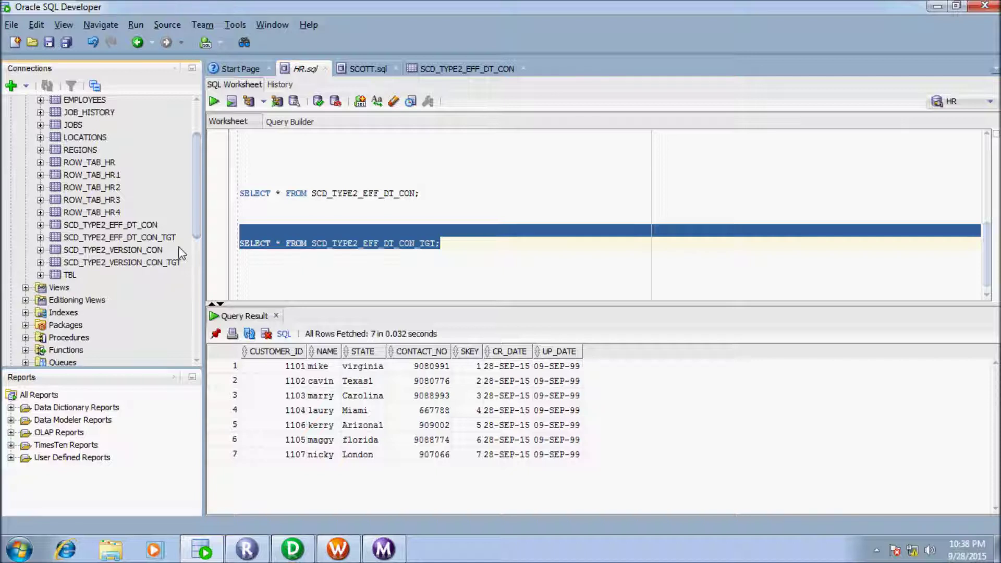
Step: Truncate the SCD_TYPE2_EFF_DT_CON_TGT table and dismiss the confirmation
right_click(97, 238)
mouse_move(125, 319)
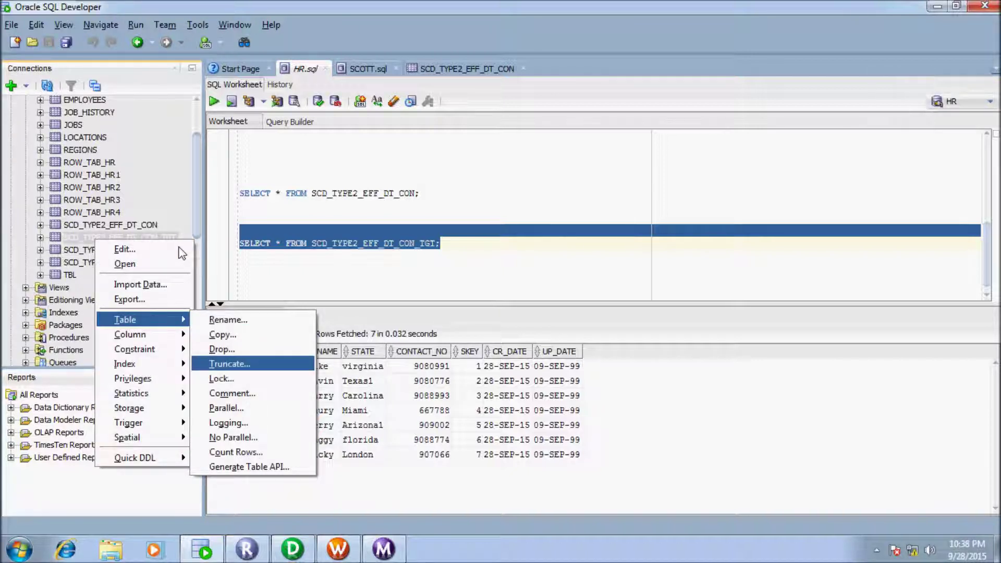
key(Return)
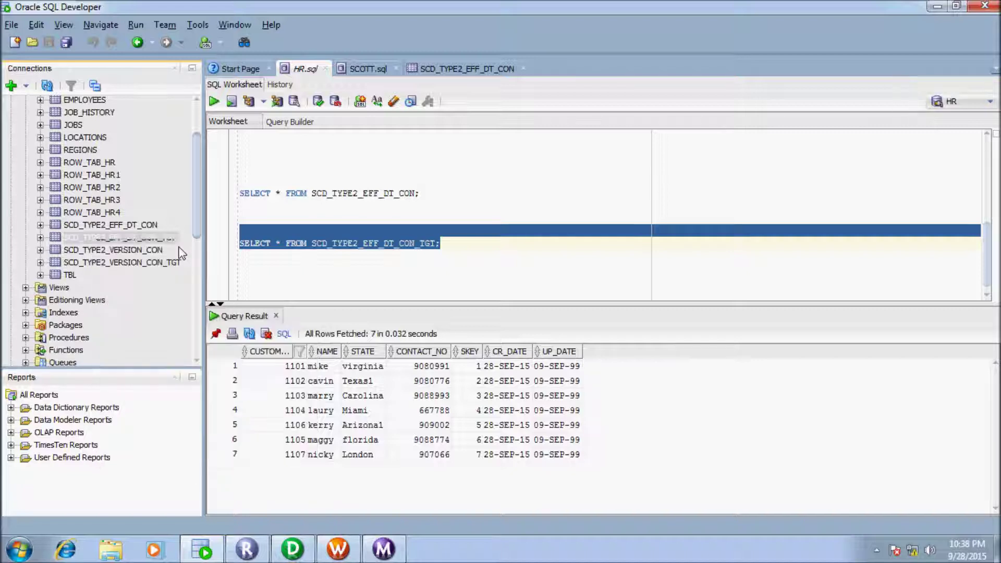
key(Return)
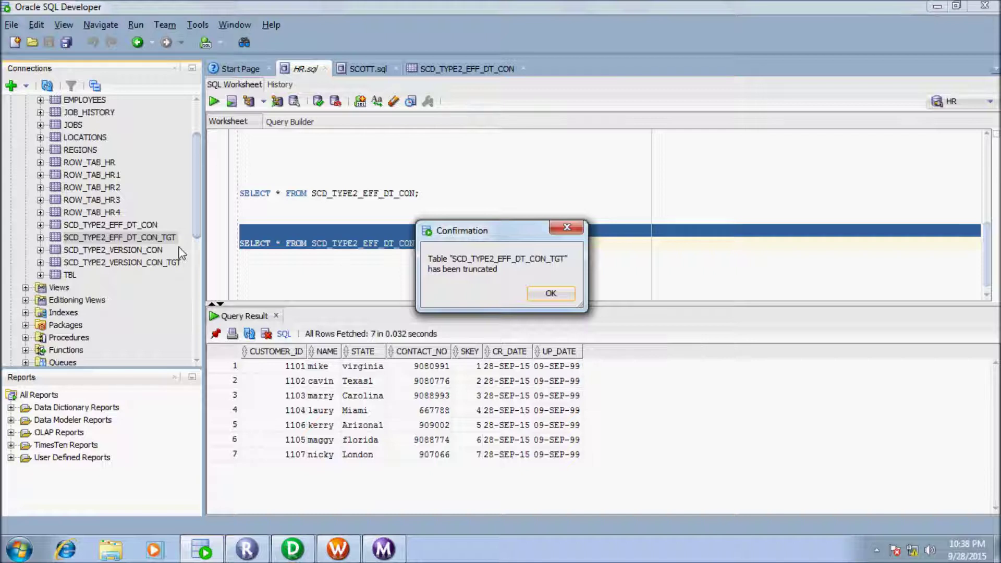
key(Return)
scroll(181, 254, down, 5)
key(ctrl+Return)
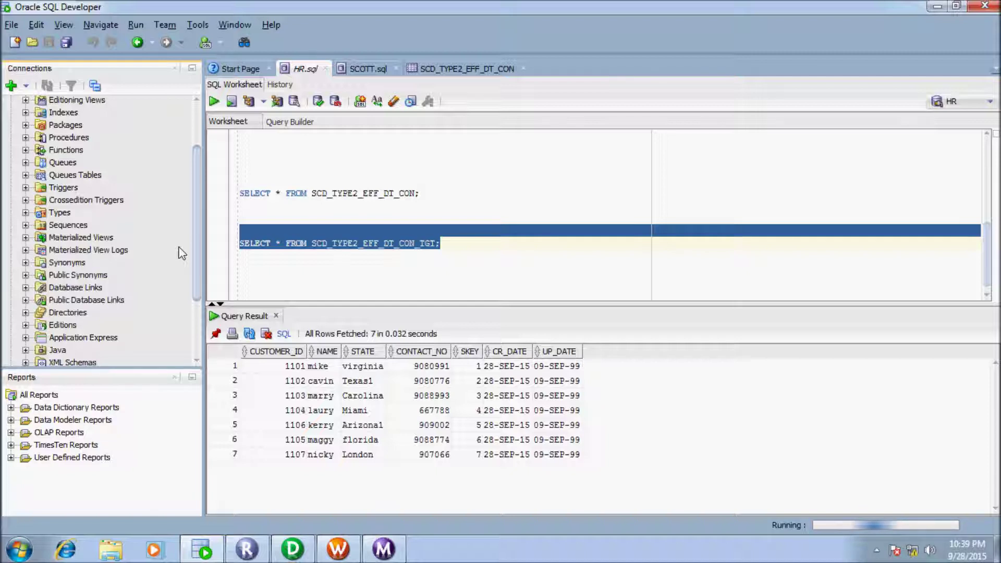
Step: Rerun the target query to confirm it is empty, then start the session task again
scroll(181, 253, up, 5)
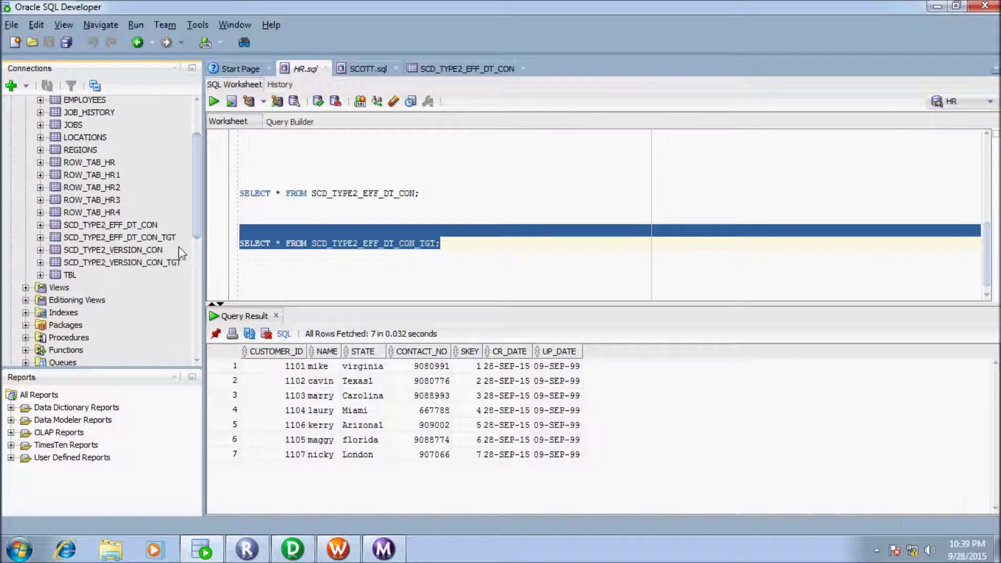
click(214, 102)
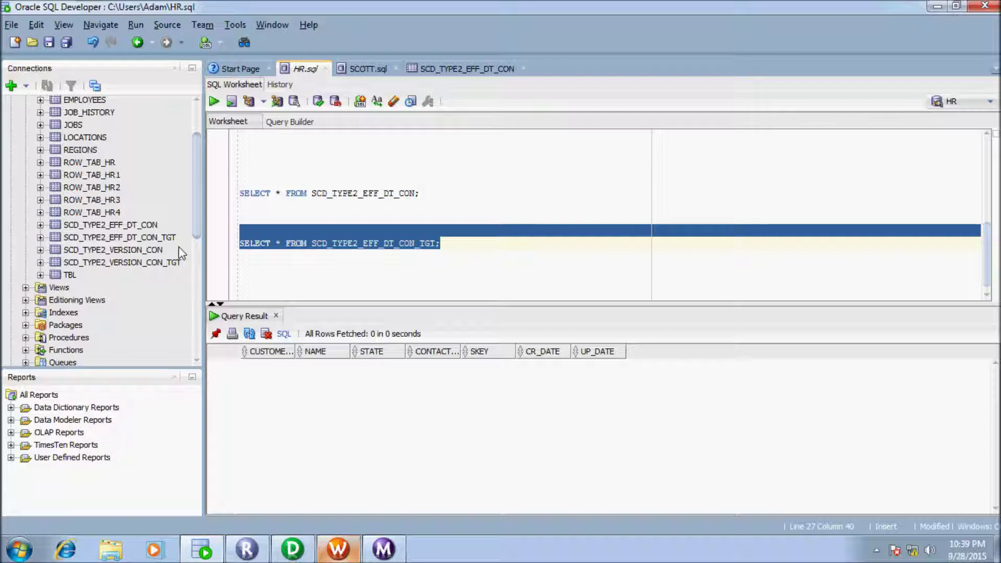
key(alt+Tab)
key(shift+F10)
key(Down)
key(Down)
key(Down)
key(Down)
key(Down)
key(Down)
Step: Rerun the session, query the target showing SKEY 8–14, and open SCD_TYPE2_EFF_DT_CON's data
key(Return)
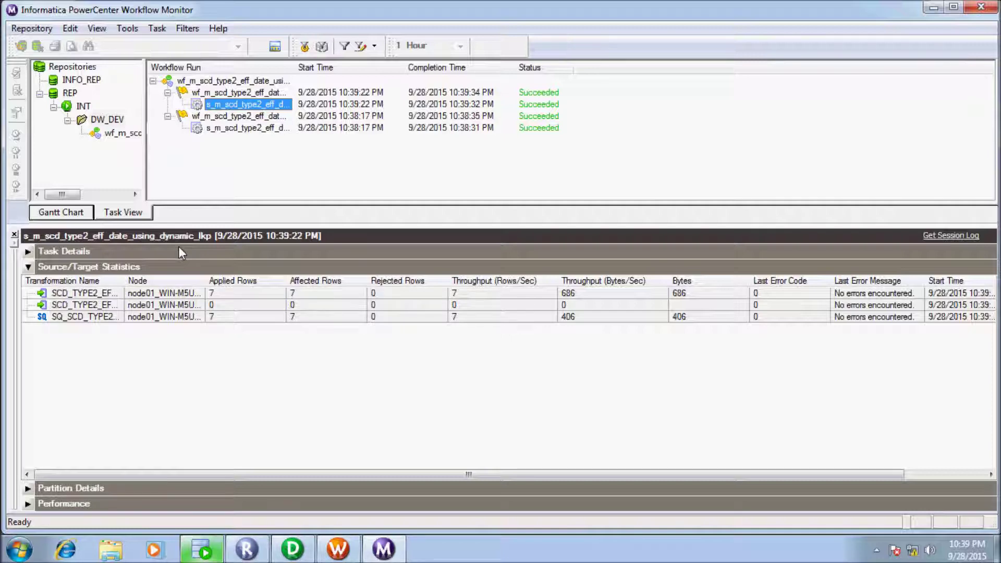
key(alt+Tab)
key(ctrl+Return)
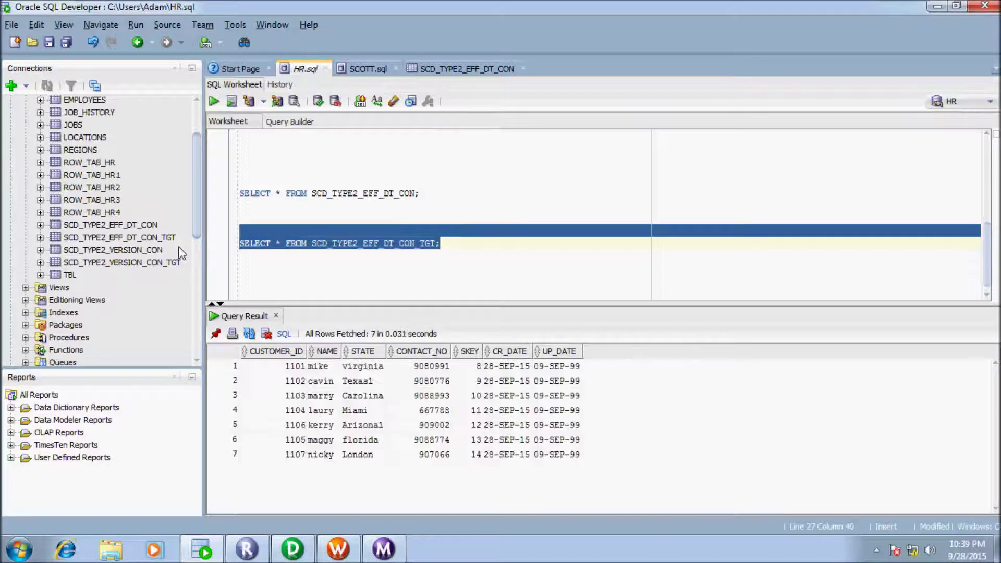
key(ctrl+Tab)
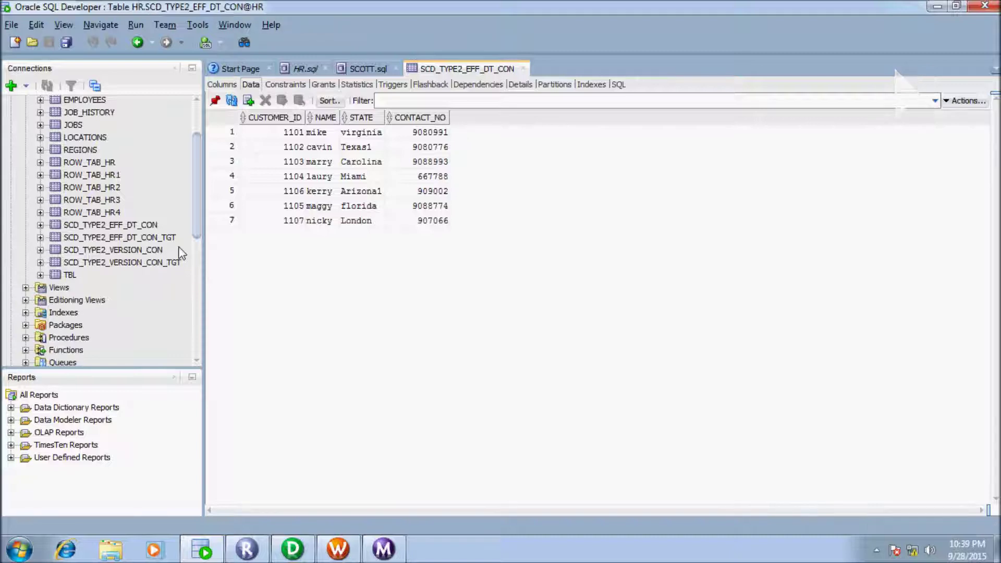
Step: Change customer 1102's STATE from Texas1 to Texas and commit it to the source table
key(ctrl+l)
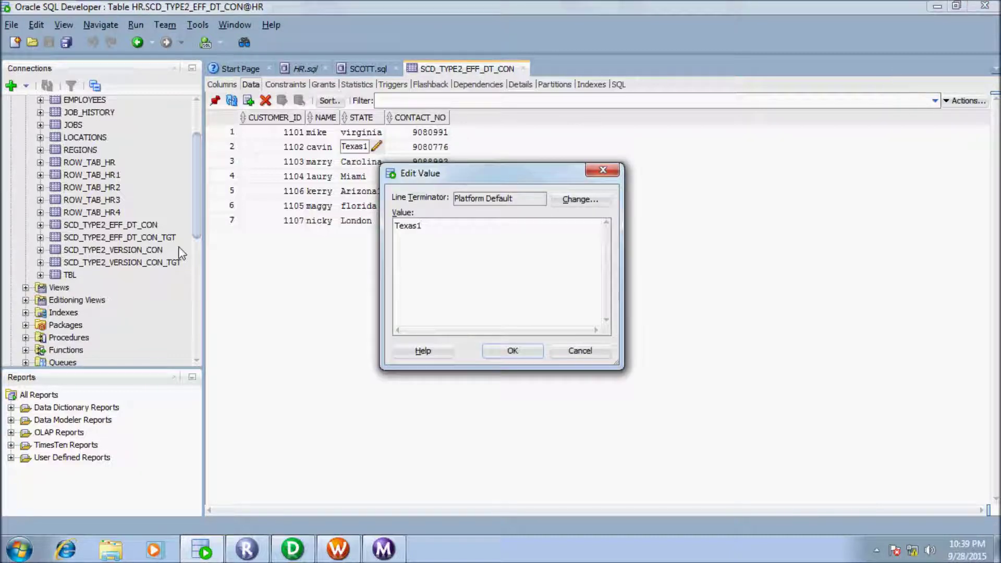
key(BackSpace)
key(Return)
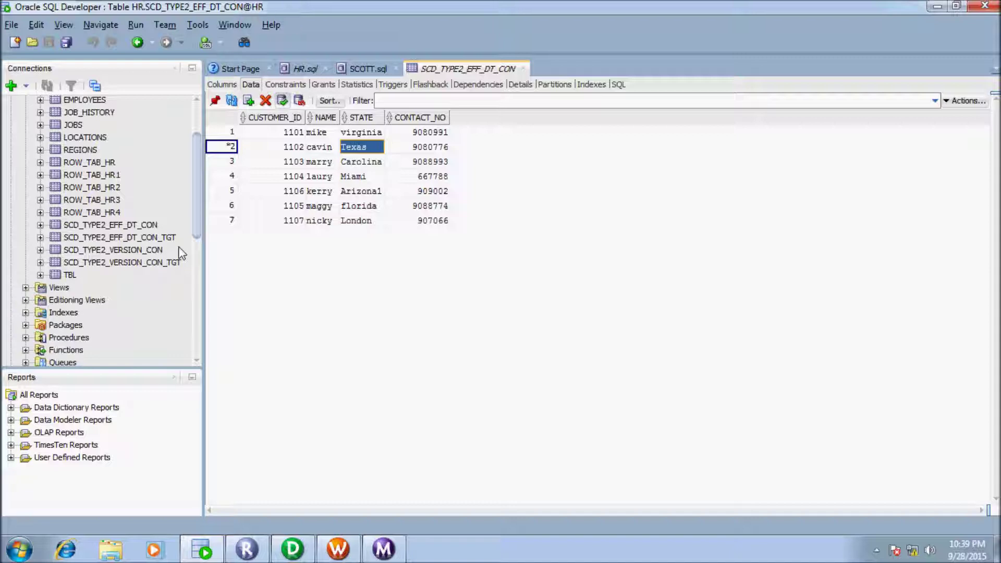
key(F11)
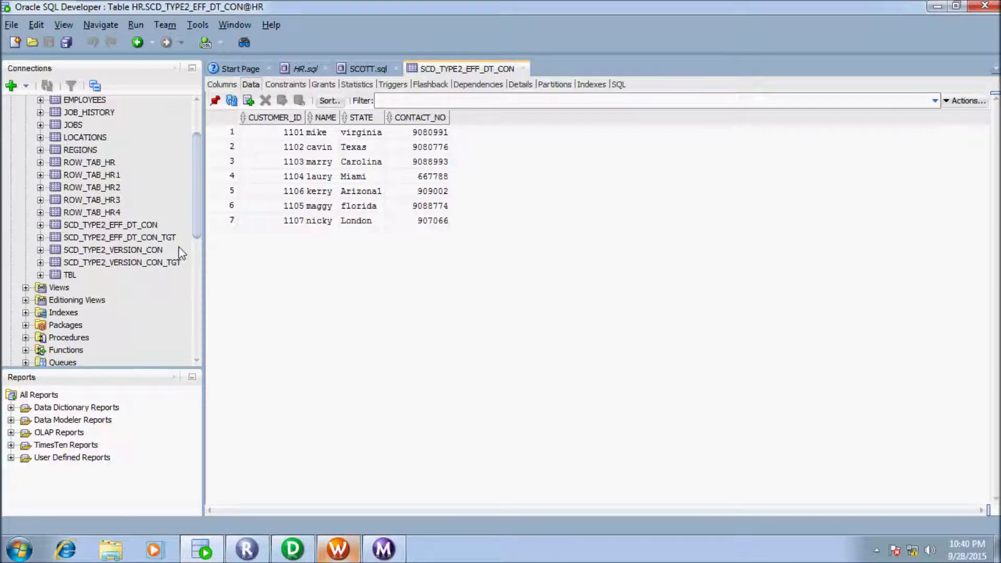
Step: Back in Workflow Manager, bring up the effective-date session's menu to rerun it
key(alt+Tab)
key(Menu)
key(Down)
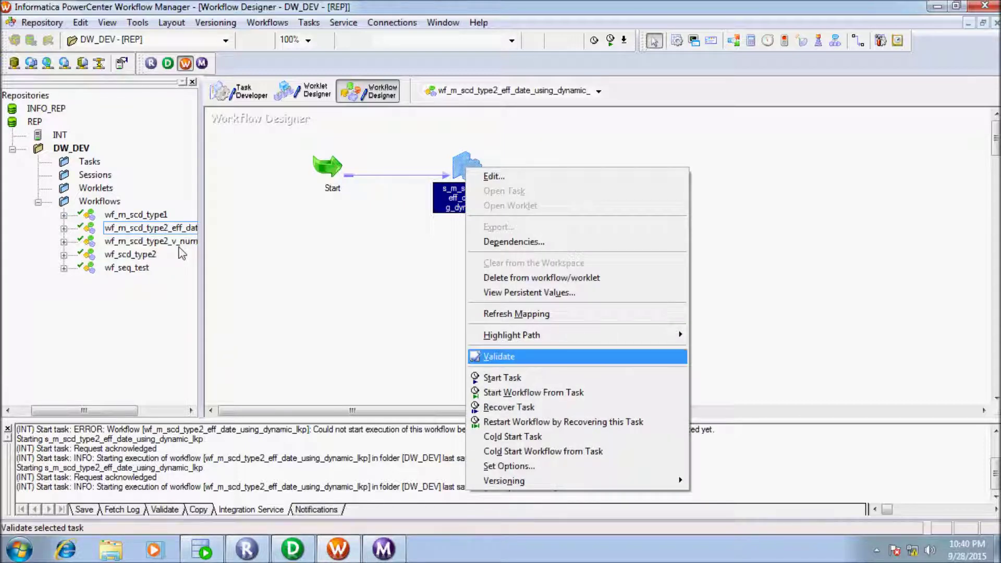
Step: Start the session again and verify one target row inserted and one updated, then return to HR.sql
key(Return)
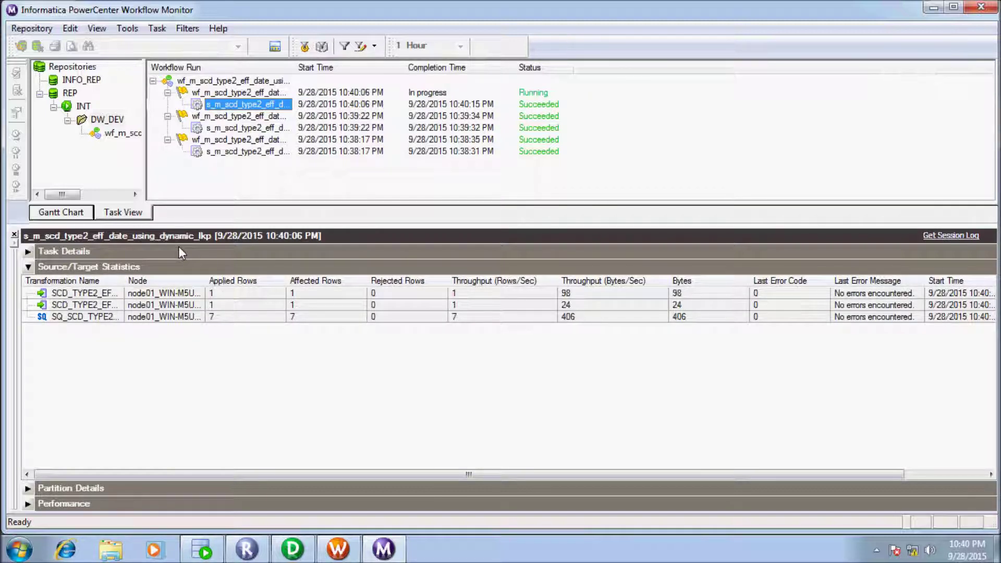
key(Down)
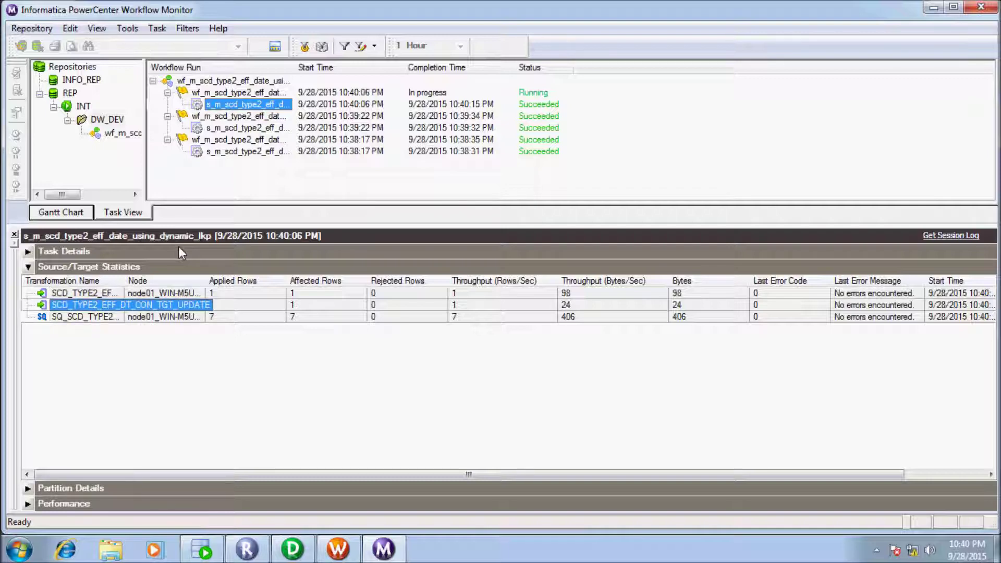
key(alt+Tab)
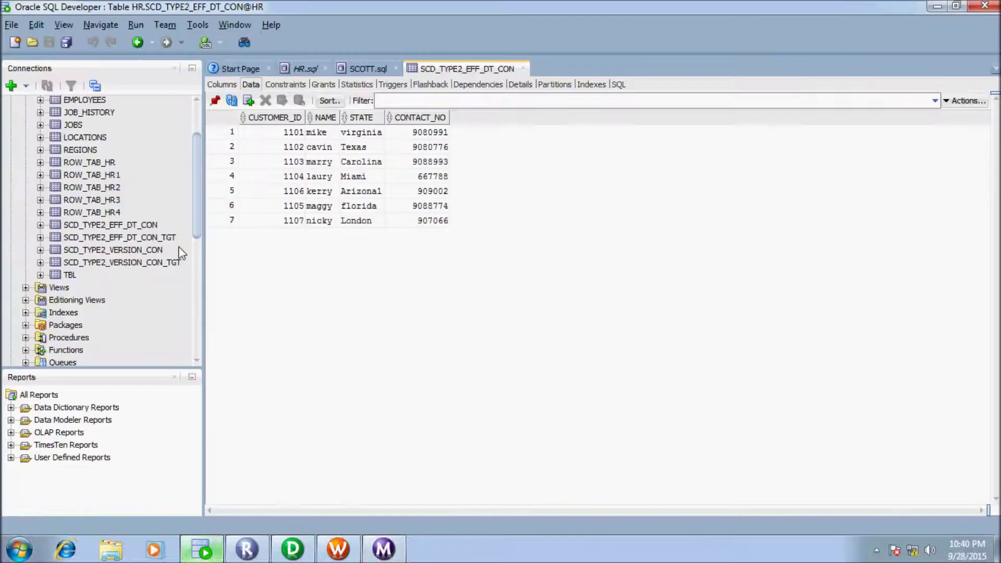
key(ctrl+Tab)
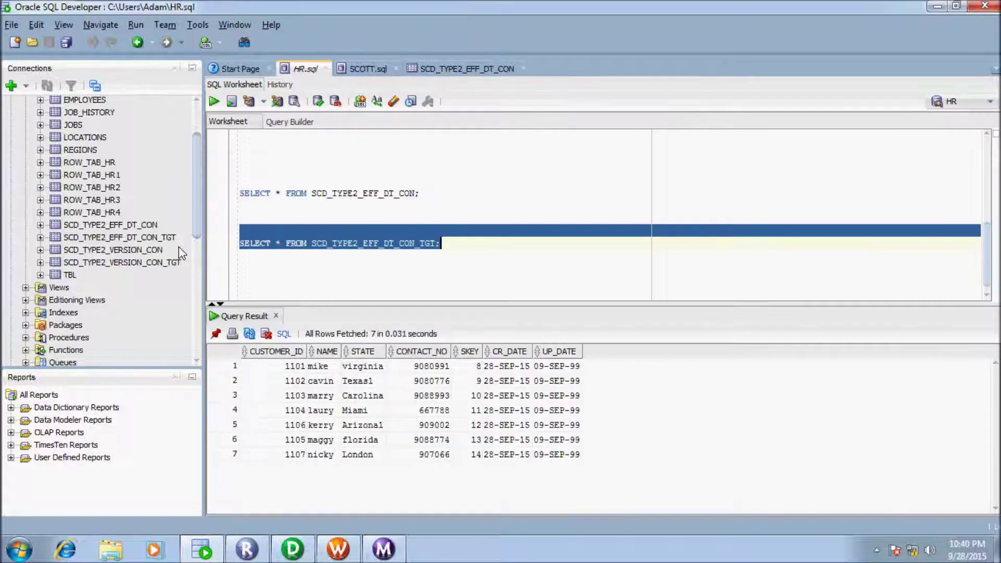
Step: Requery SCD_TYPE2_EFF_DT_CON_TGT to check Texas1 now ends 28-SEP-15 and a new Texas row appears
key(ctrl+Return)
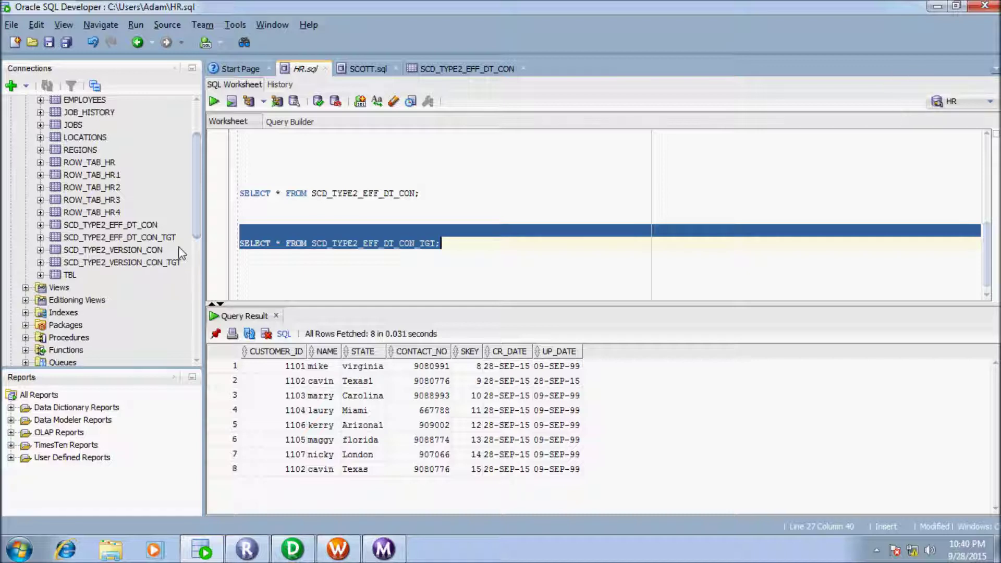
key(Right)
key(Right)
key(Right)
key(Right)
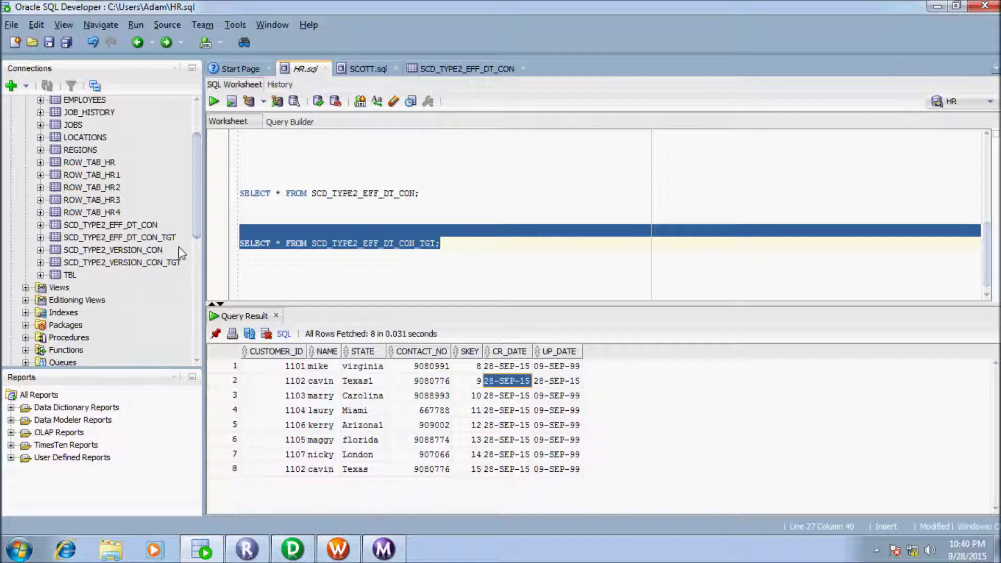
key(Right)
key(Left)
key(Left)
key(Left)
key(Left)
key(Left)
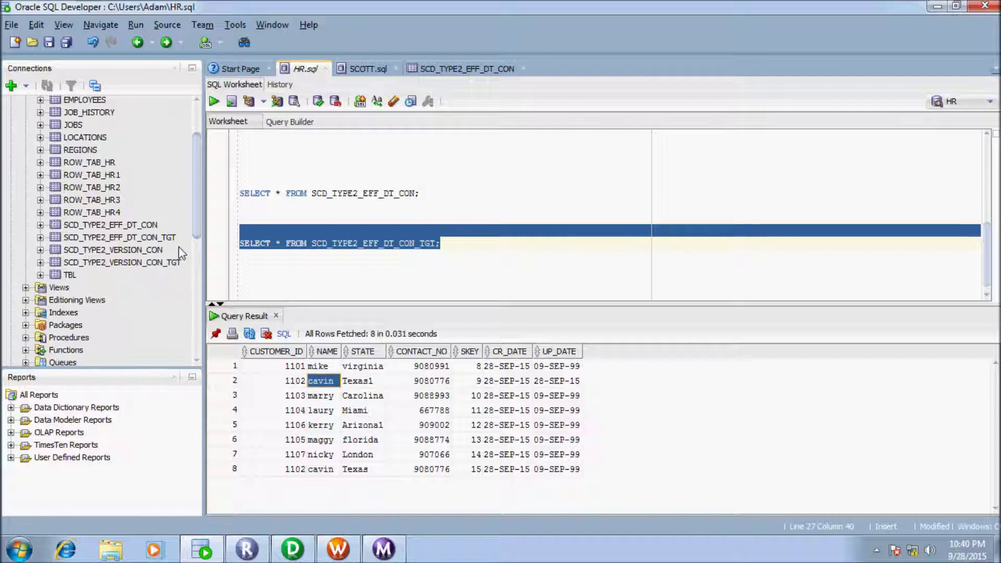
key(Left)
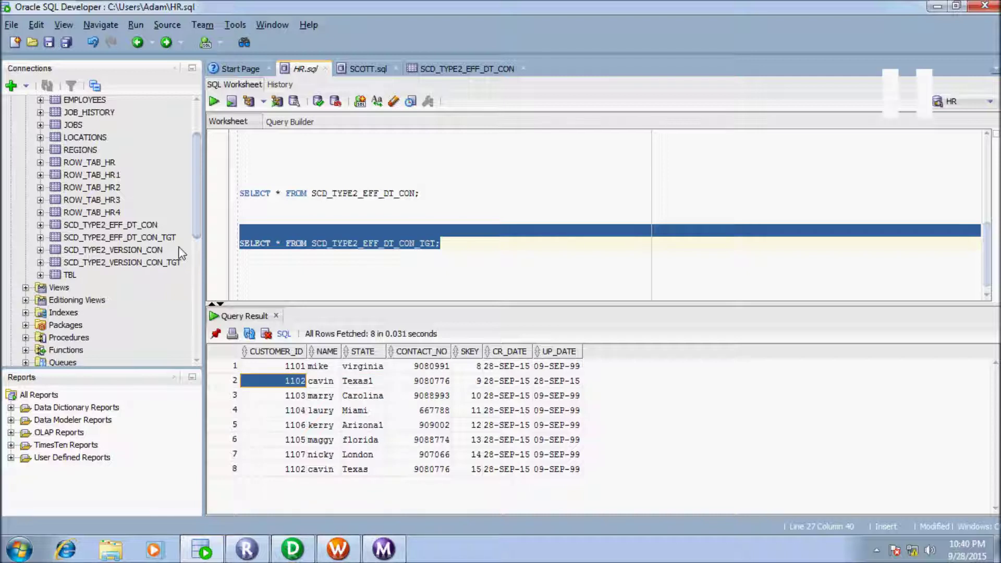
key(Down)
key(Down)
key(Down)
key(Down)
key(Down)
key(Down)
key(Right)
key(Right)
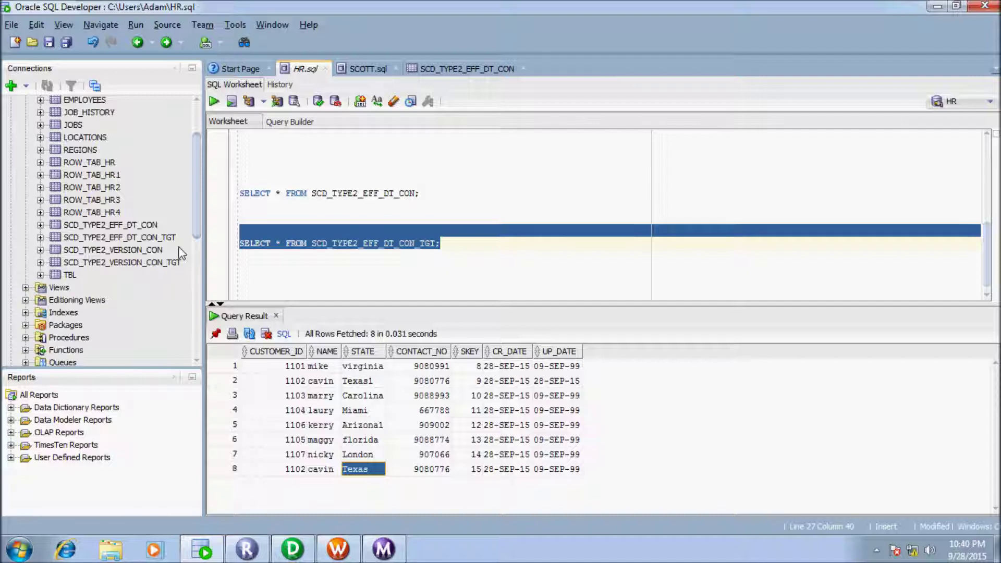
key(Right)
key(Right)
key(Right)
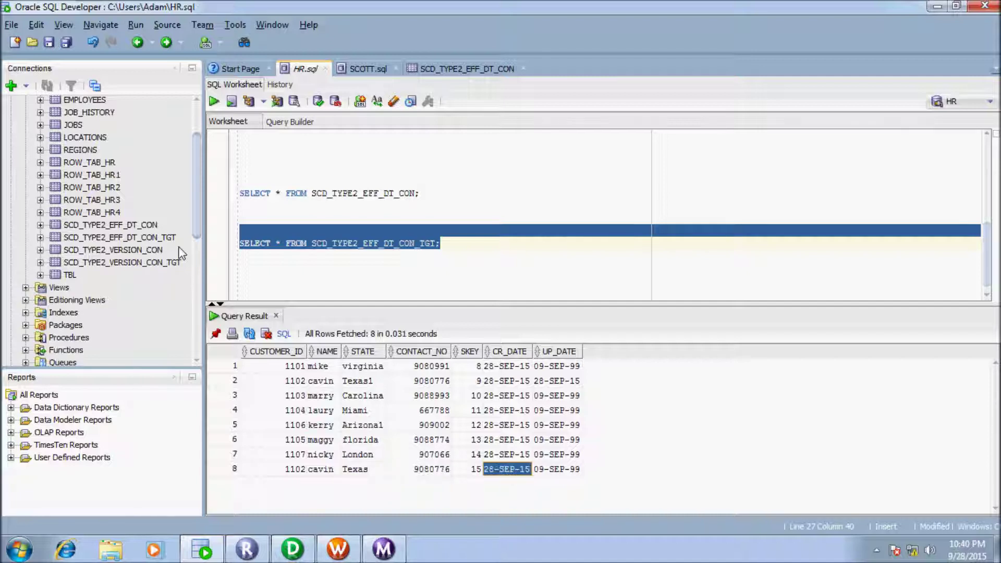
key(Right)
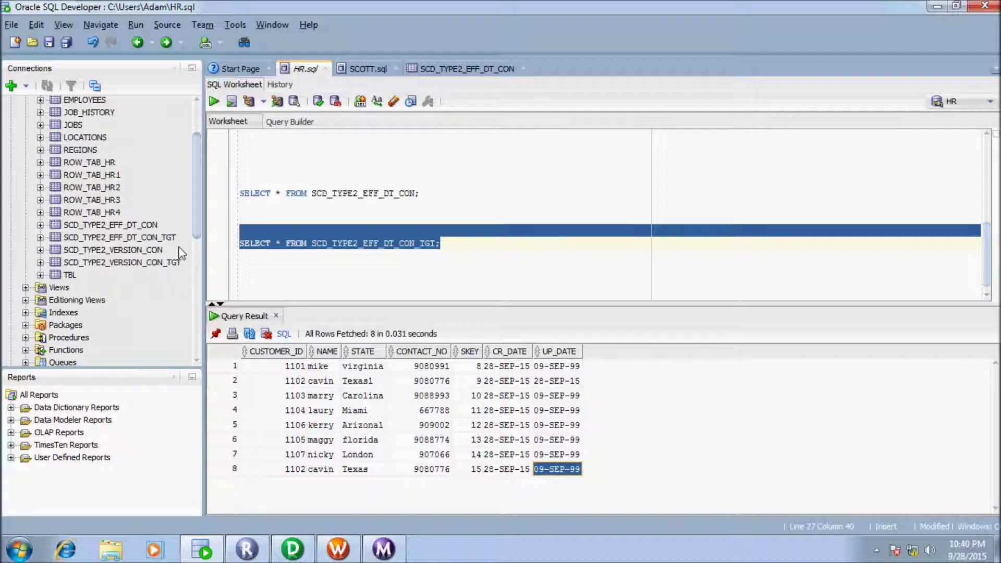
key(ctrl+Tab)
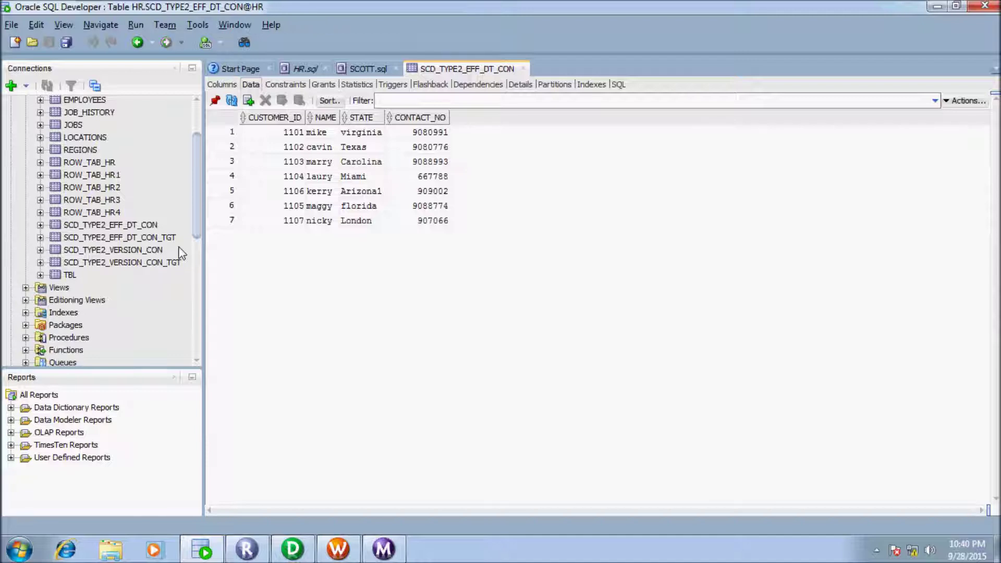
Step: Edit the fifth row's STATE from Arizona1 to Arizona_a, commit, and restart the session
double_click(374, 191)
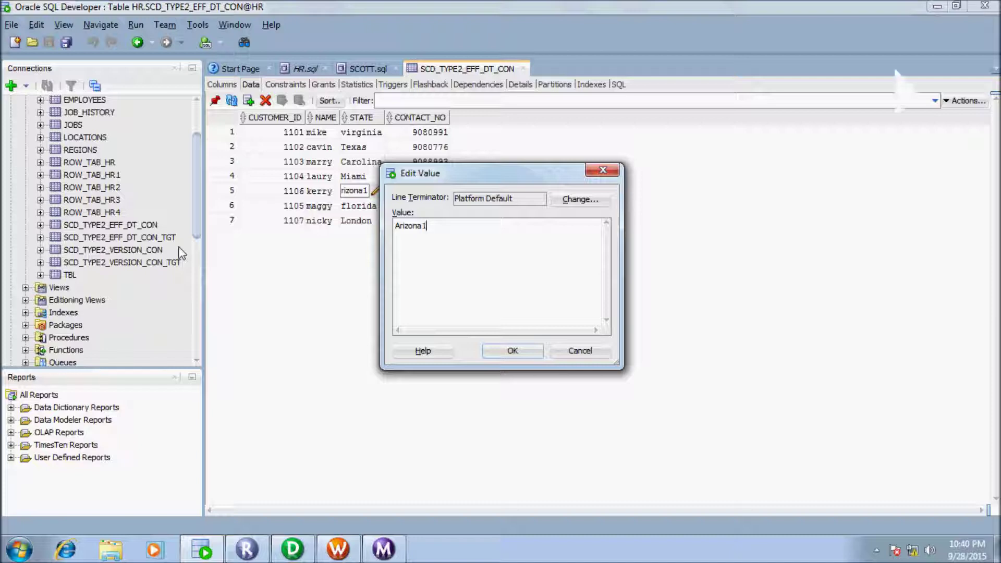
key(BackSpace)
text(_a)
key(Return)
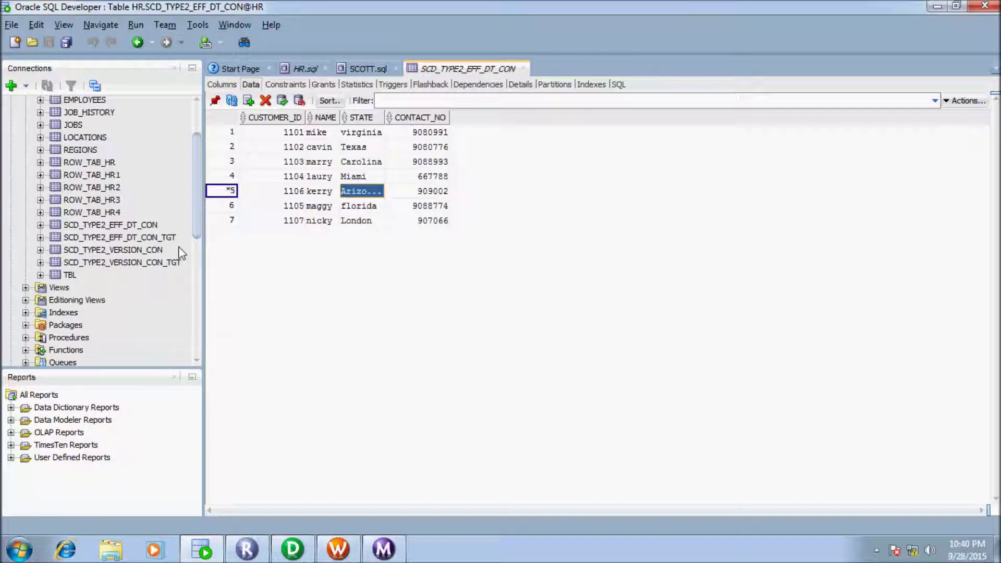
key(F11)
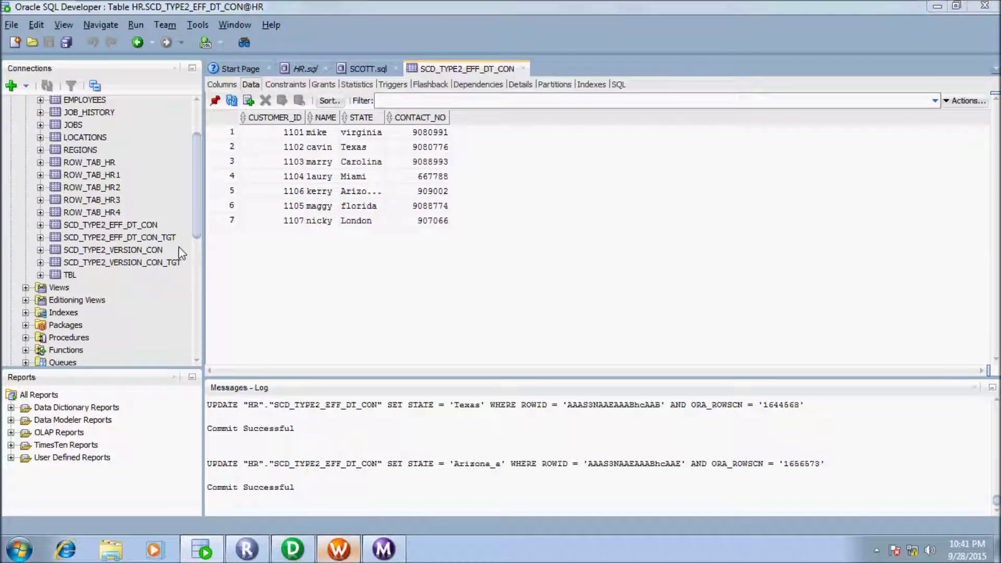
key(alt+Tab)
key(shift+F10)
Step: Run the session again and check its target statistics in Workflow Monitor
key(Return)
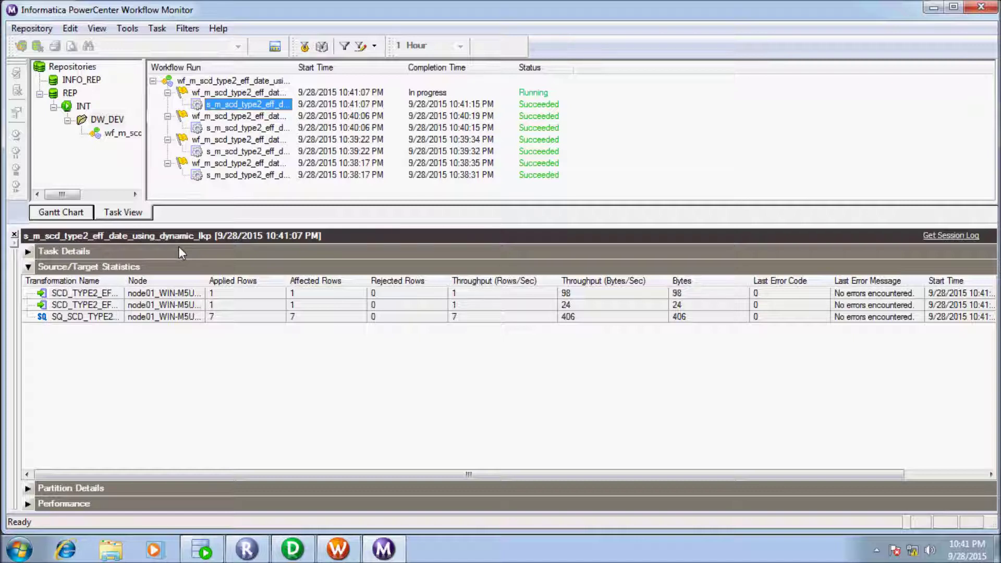
key(Tab)
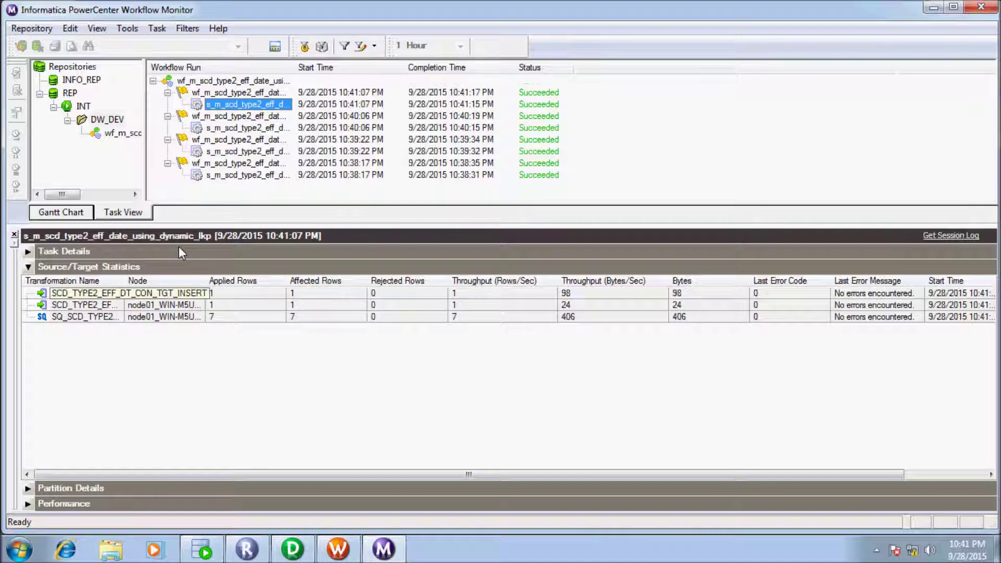
key(Down)
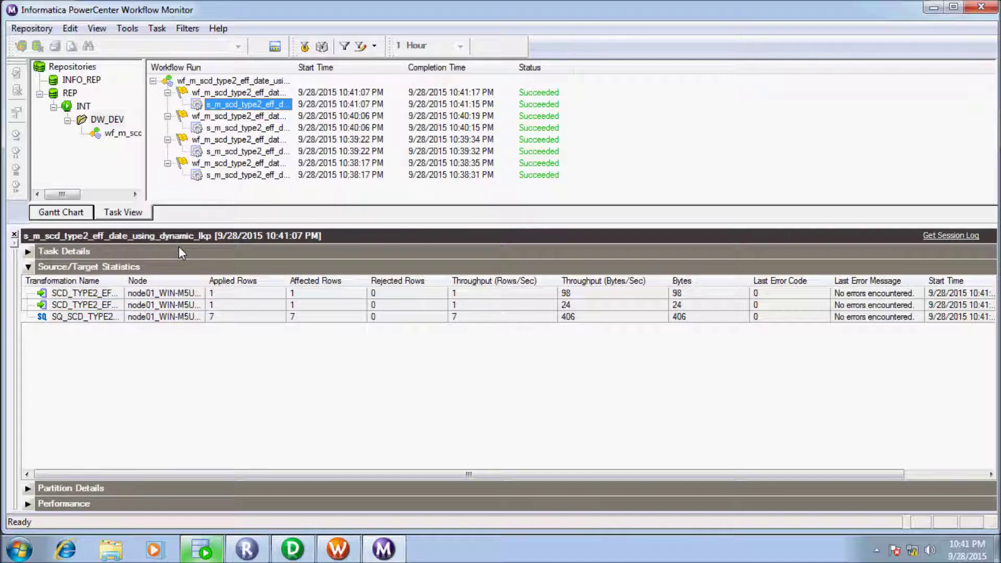
Step: In HR.sql, close the Messages log and rerun the SCD_TYPE2_EFF_DT_CON_TGT query
key(alt+Tab)
key(ctrl+Tab)
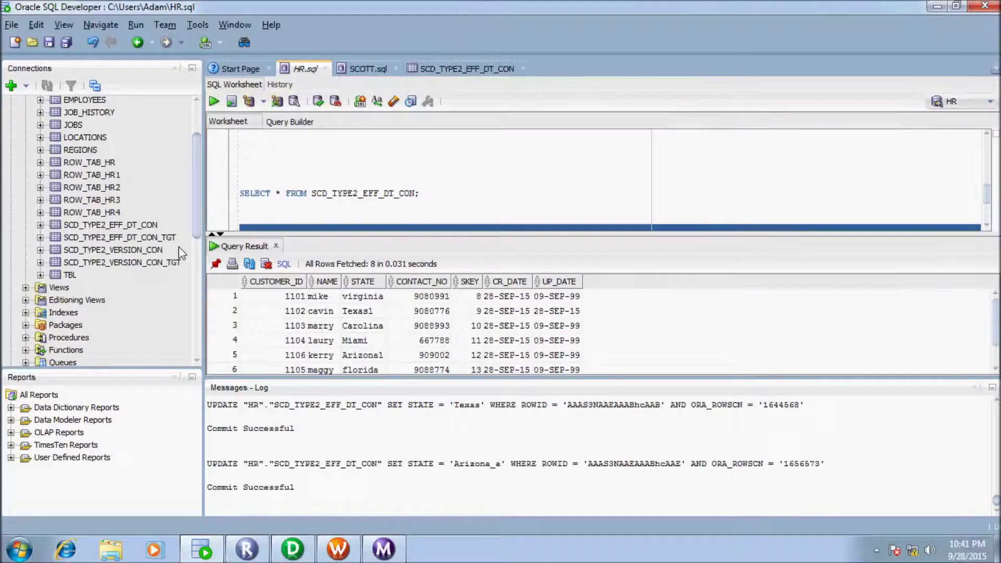
key(ctrl+shift+l)
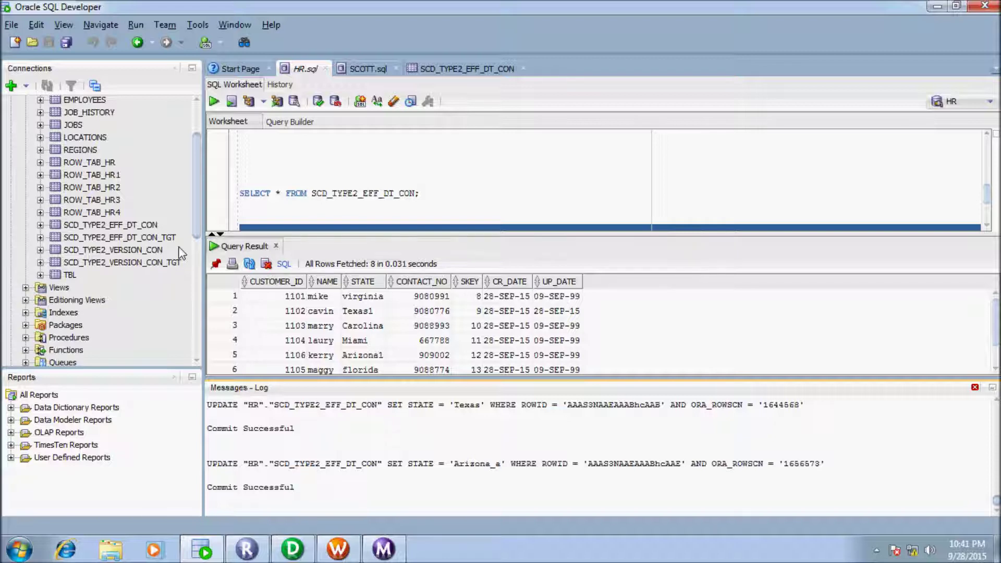
key(ctrl+shift+l)
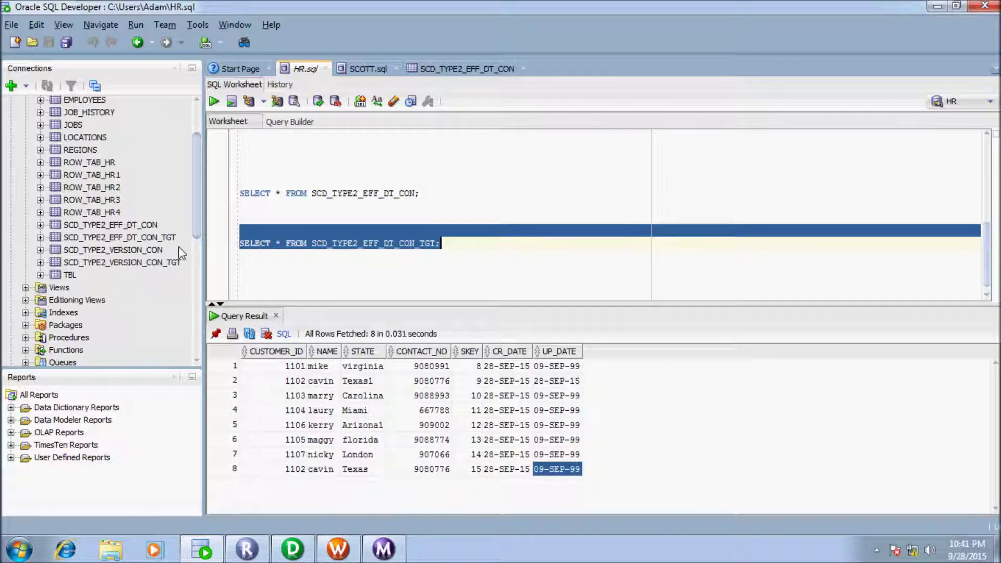
key(ctrl+Return)
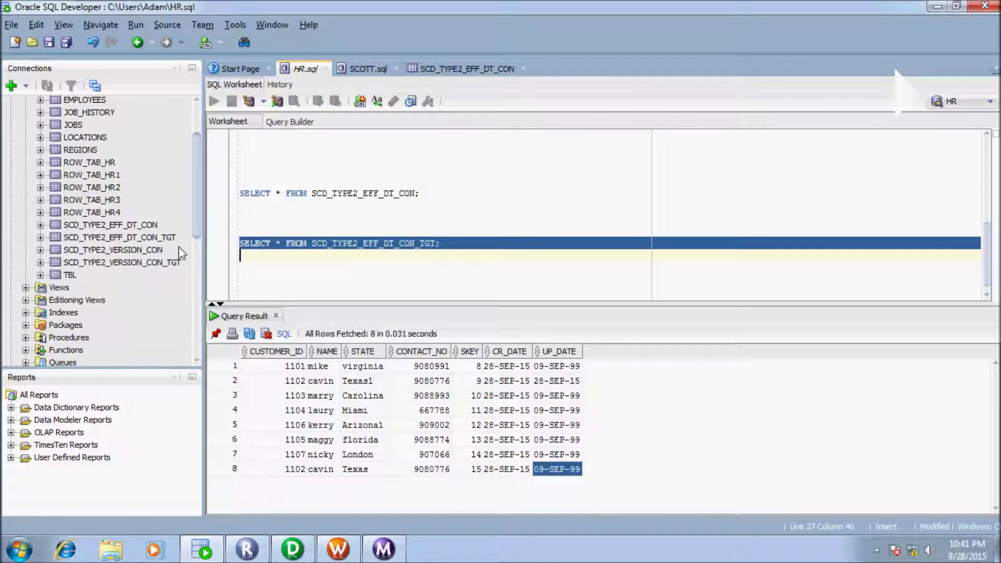
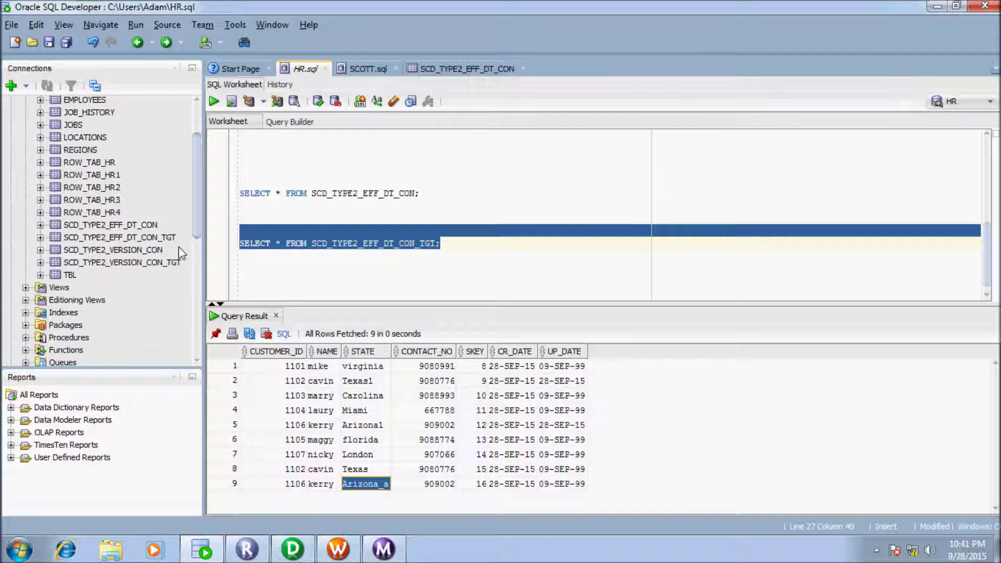
Step: Compare CR_DATE and UP_DATE of the closed-out row 5 and current row 9, then view the source table's data
key(End)
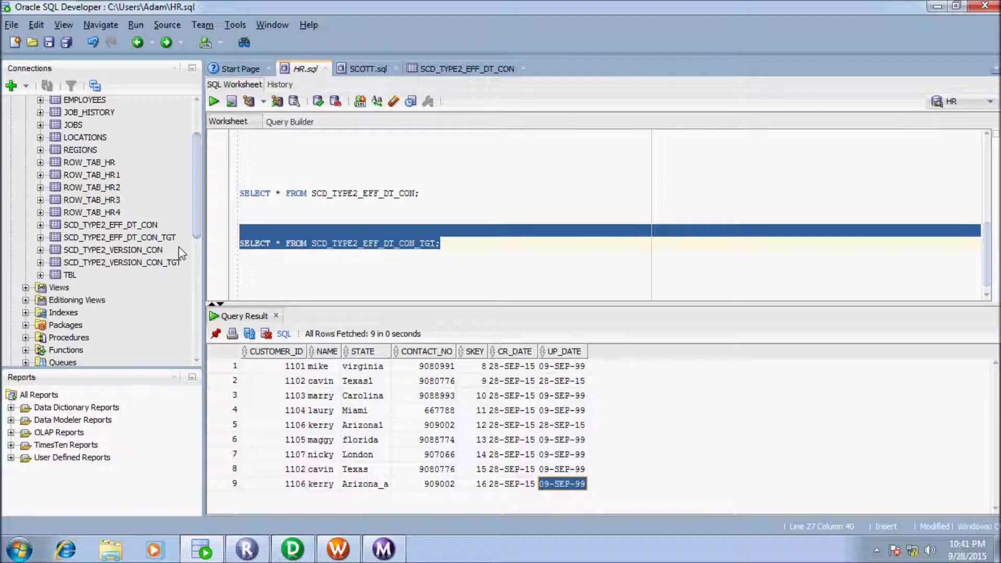
key(Up)
key(Up)
key(Up)
key(Up)
key(Left)
key(Left)
key(Left)
key(Left)
key(End)
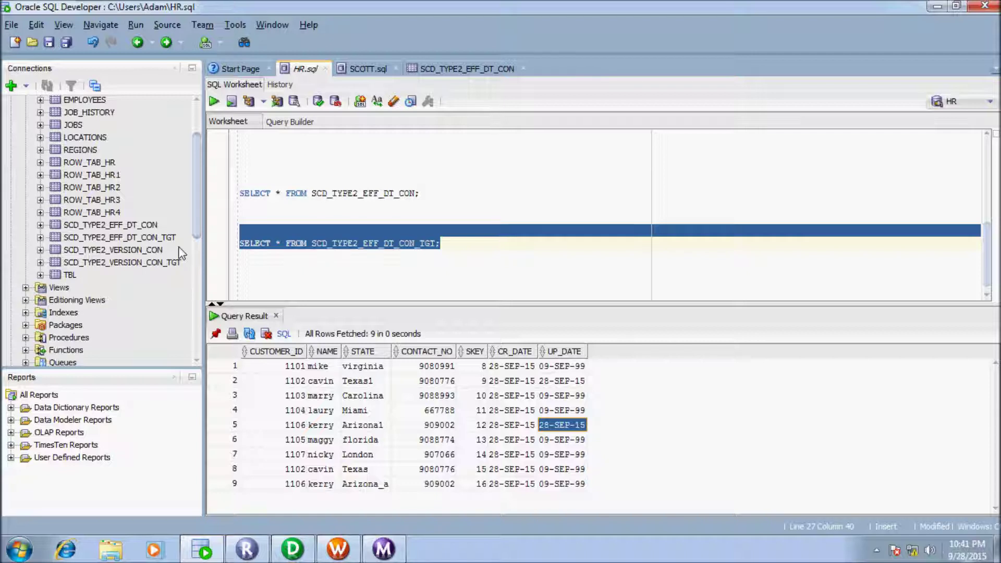
key(Left)
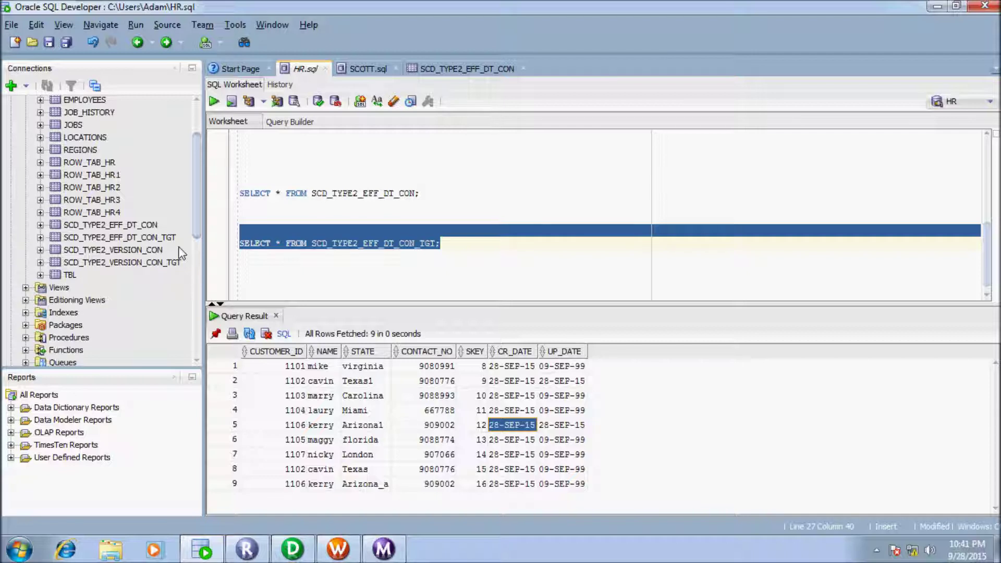
key(Up)
key(Up)
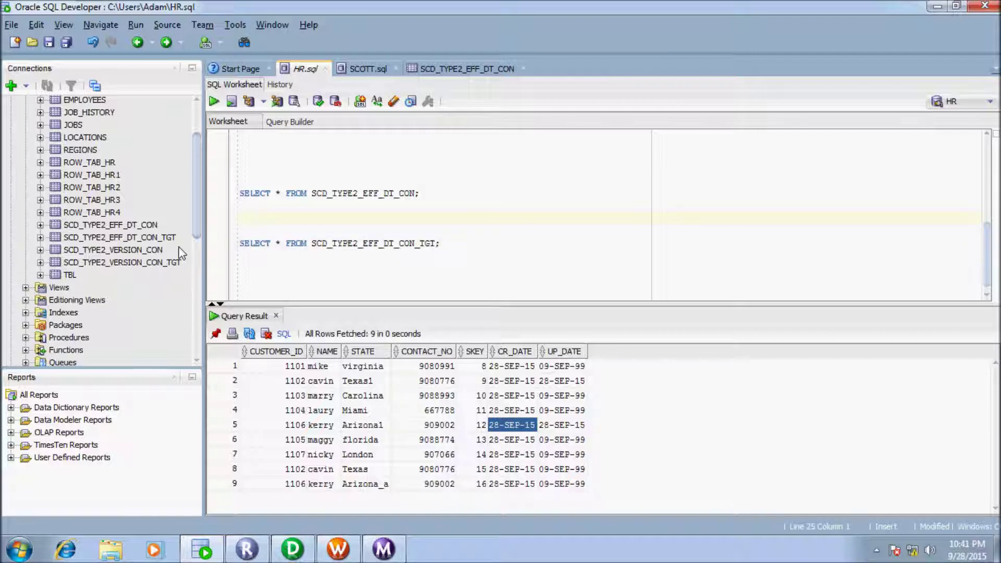
key(ctrl+Tab)
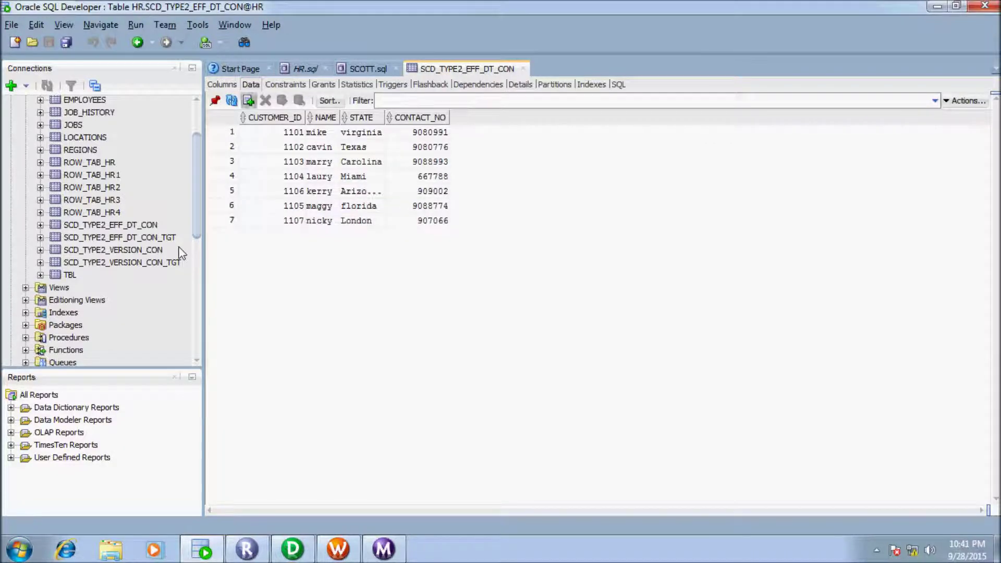
Step: Insert a new cambridge customer row with its ID, name and contact number, and commit it
key(ctrl+i)
text(1)
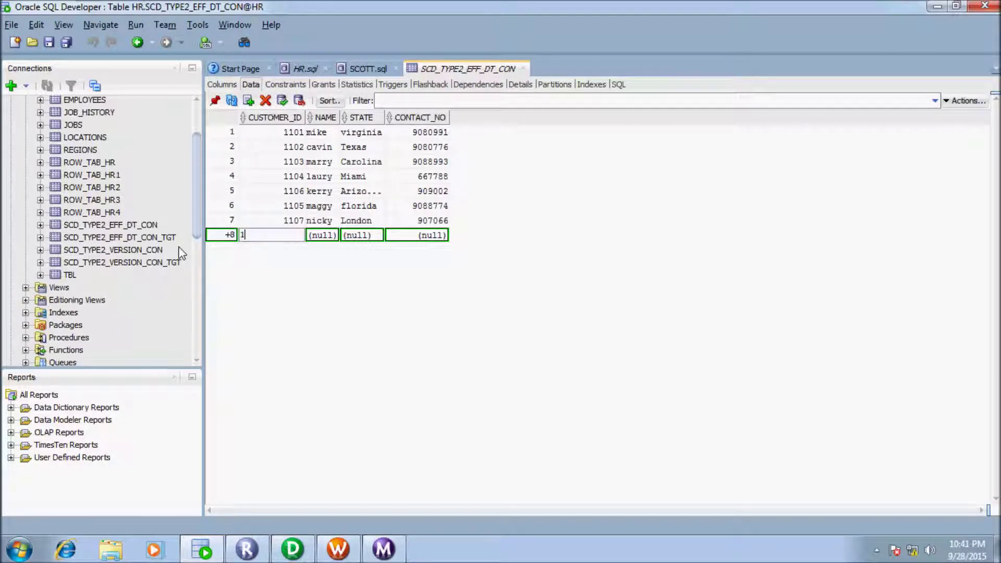
text(109)
key(Tab)
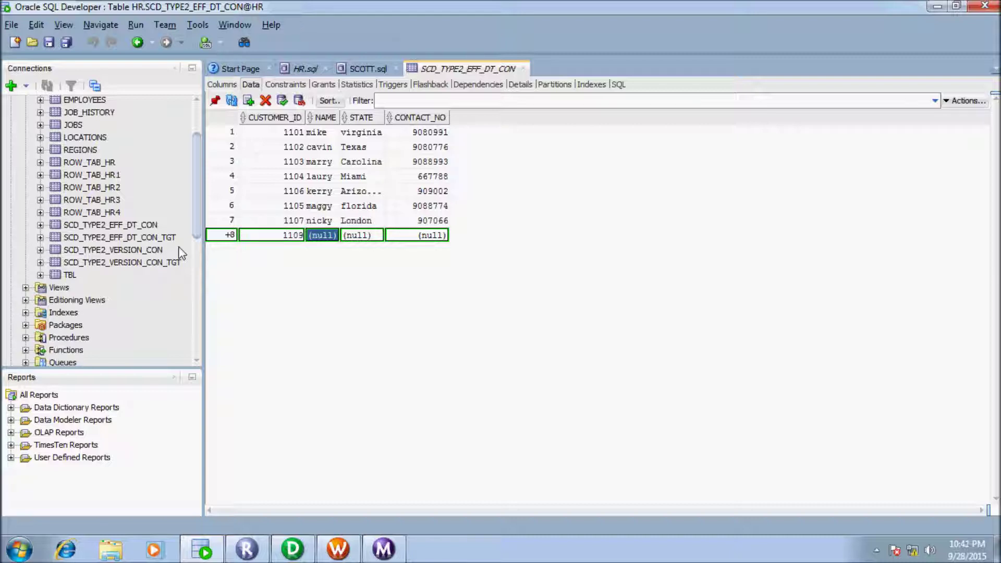
text(sally)
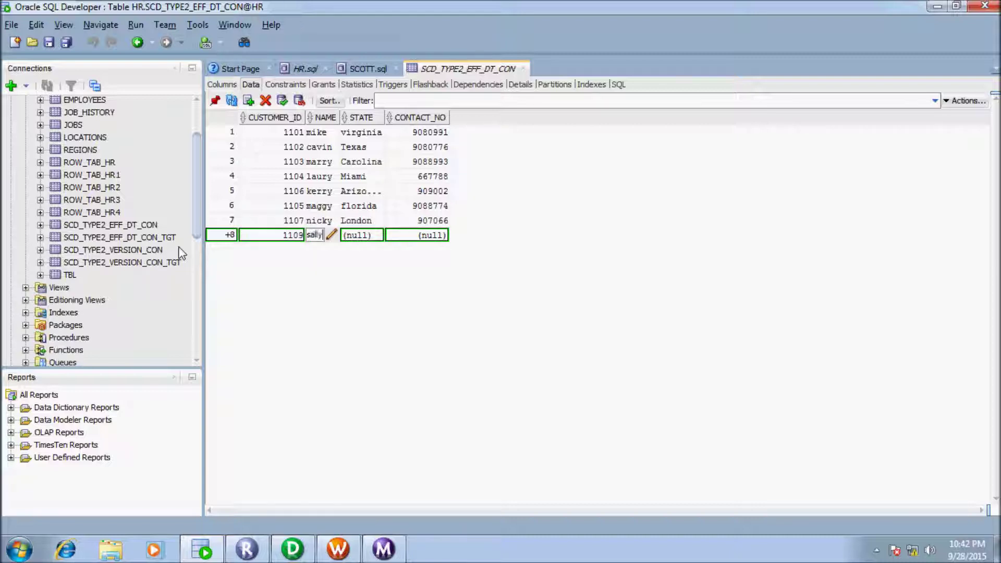
key(Tab)
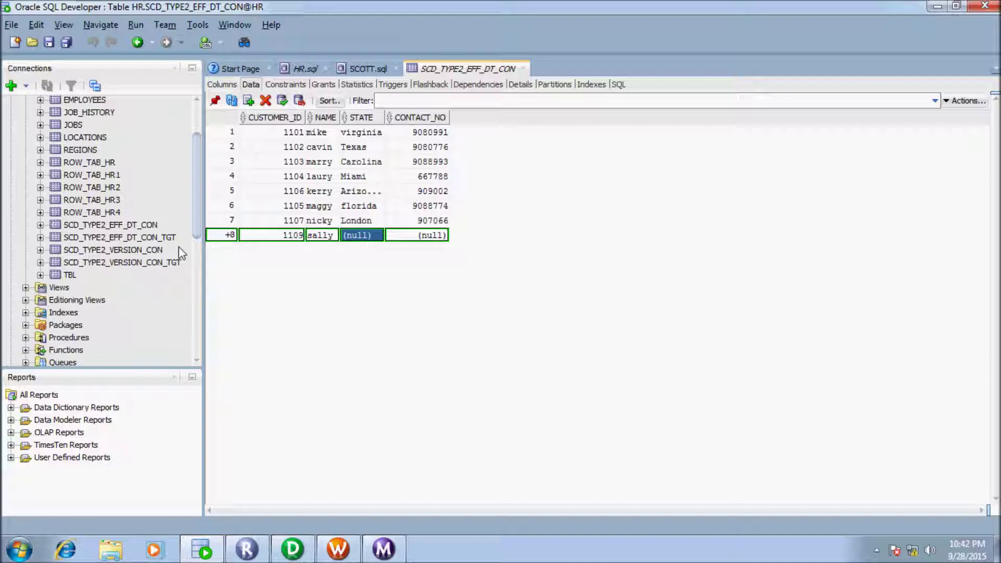
text(cam)
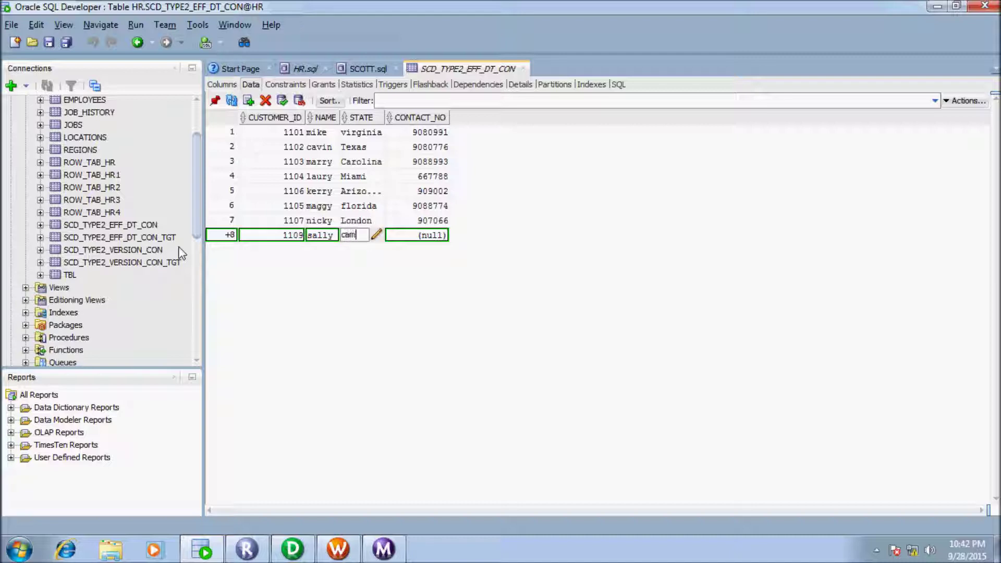
text(bridge)
key(Tab)
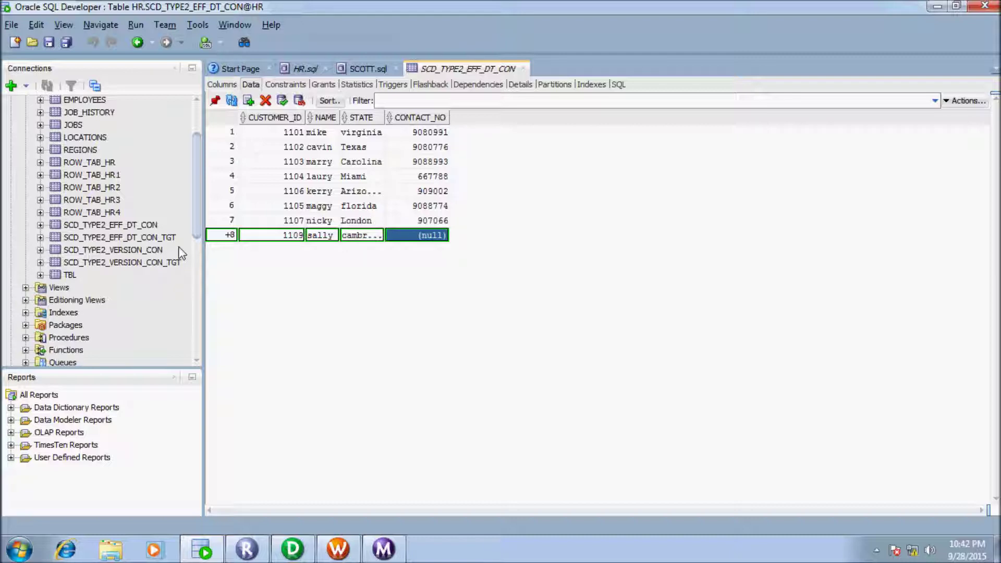
text(8899009)
key(Return)
key(F11)
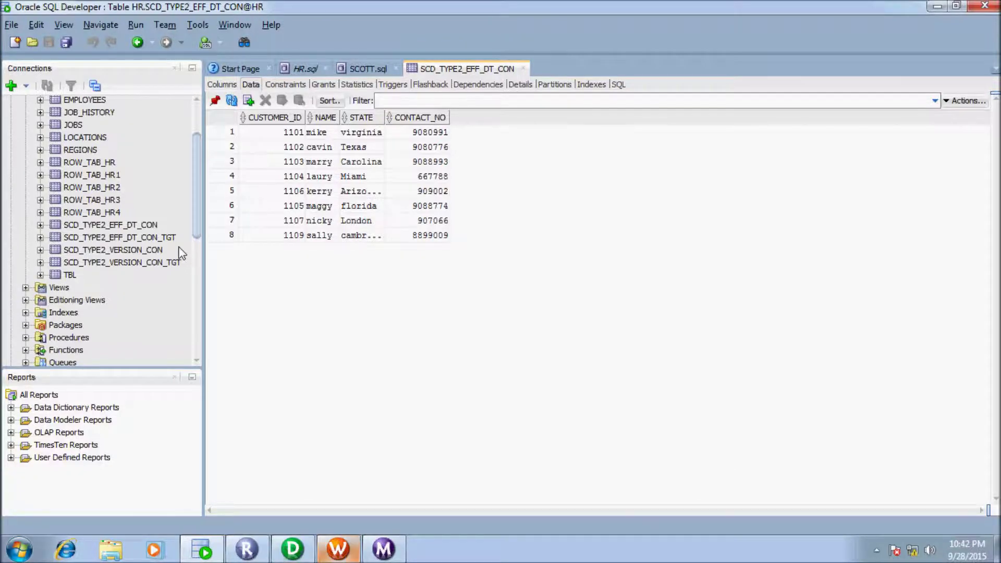
key(alt+Tab)
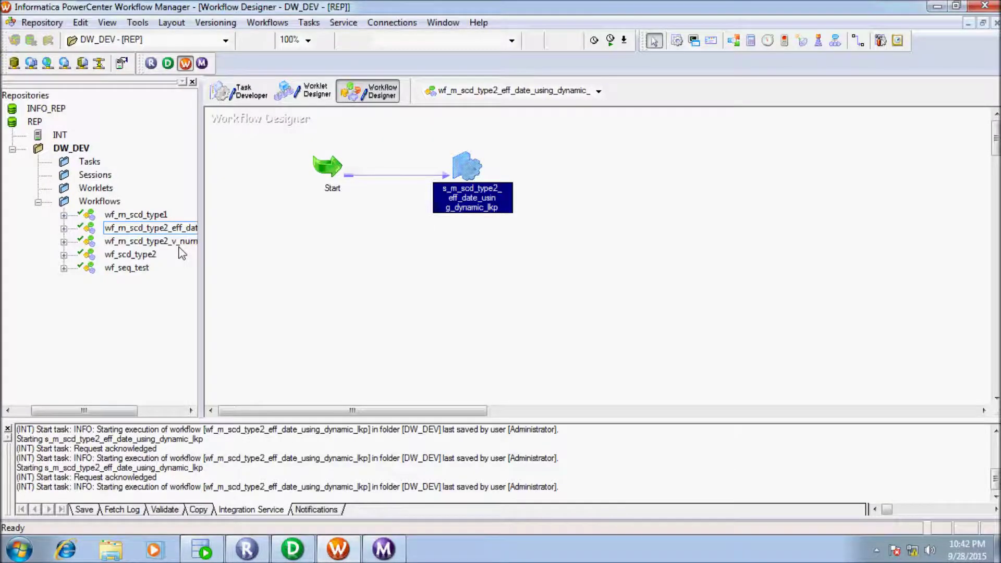
Step: Start the SCD type 2 session task again; the run reads 8 source rows and inserts 1 target row
key(shift+F10)
key(s)
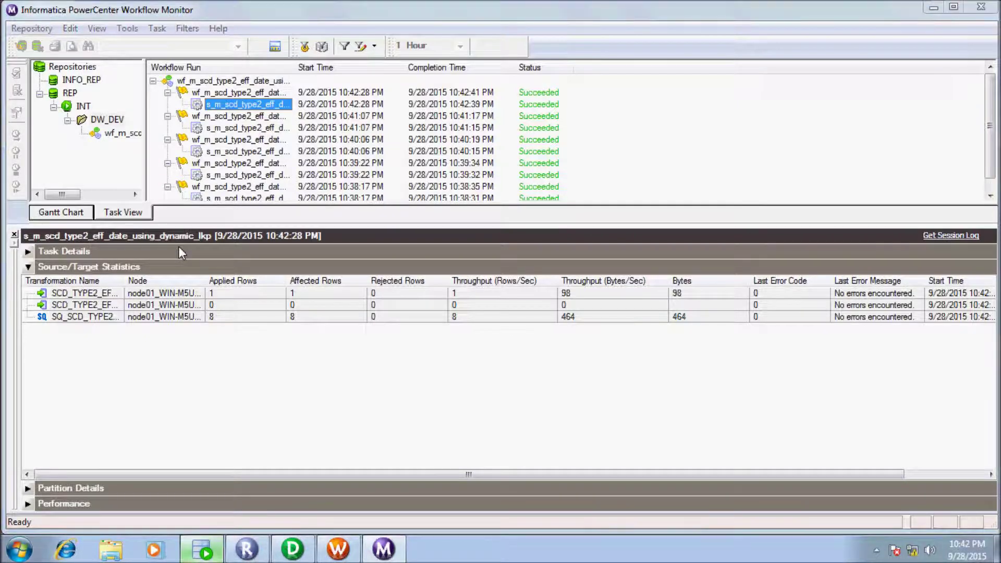
key(alt+Tab)
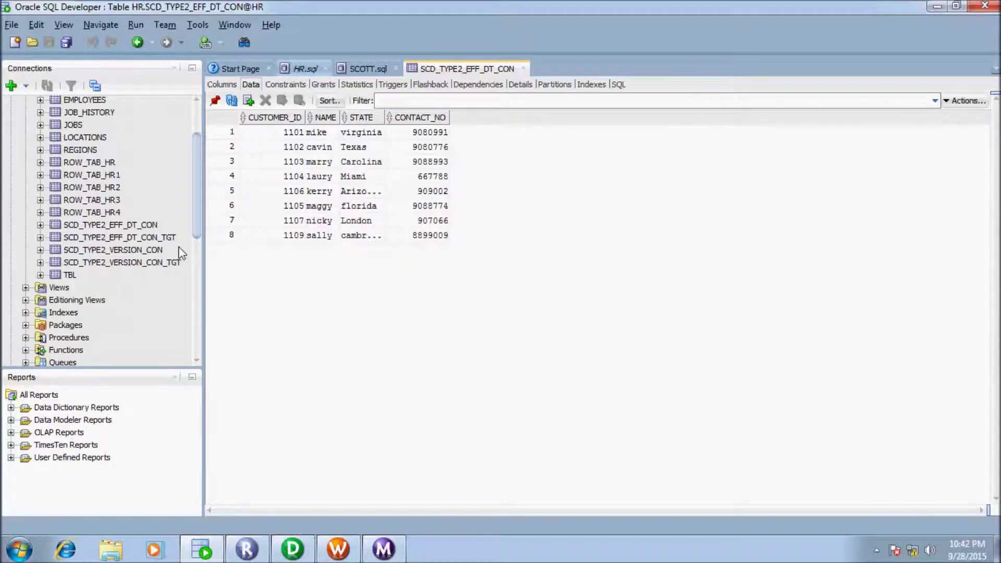
Step: Rerun the SCD_TYPE2_EFF_DT_CON_TGT query and inspect the new cambridge row: skey 17, end date 09-SEP-99
key(ctrl+Tab)
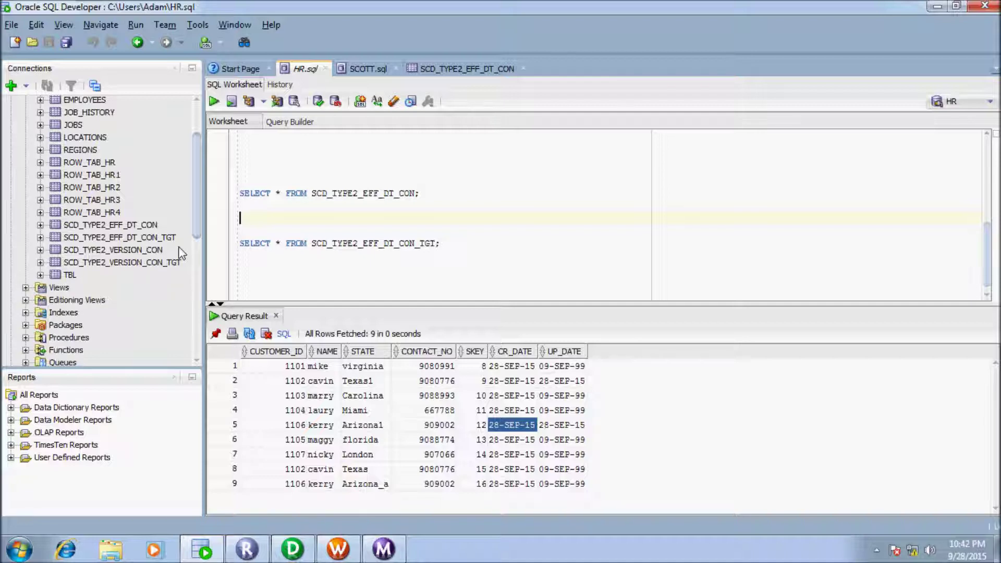
key(Down)
key(Down)
key(End)
key(shift+Home)
key(shift+Up)
key(ctrl+Return)
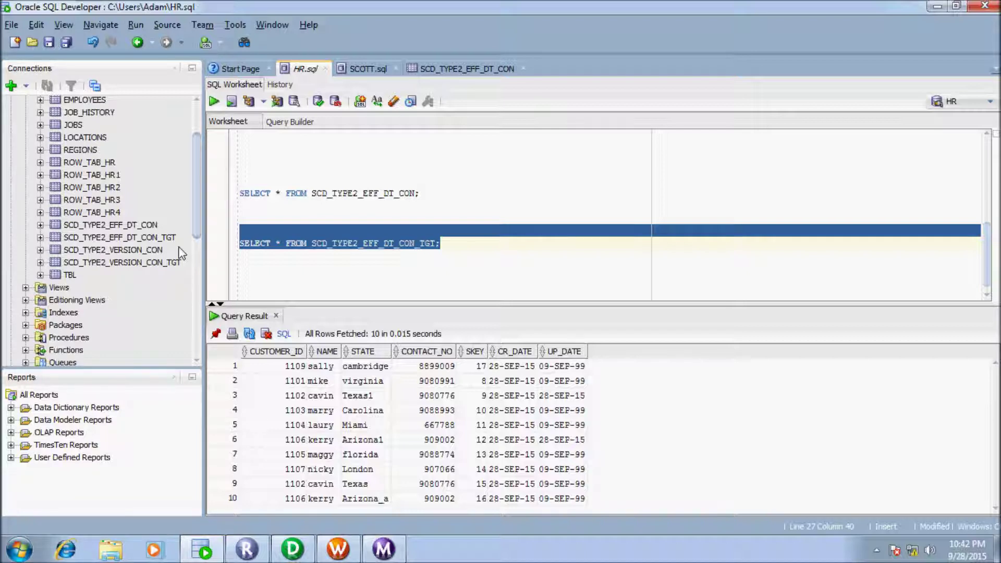
key(space)
key(space)
key(Left)
key(Left)
key(Left)
key(Left)
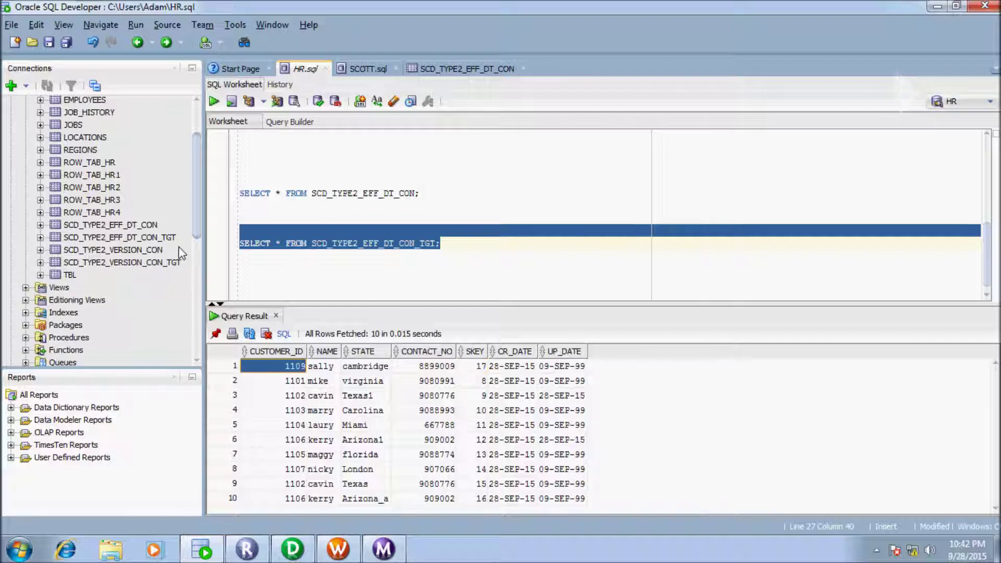
key(Right)
key(Right)
key(Right)
key(Right)
key(Right)
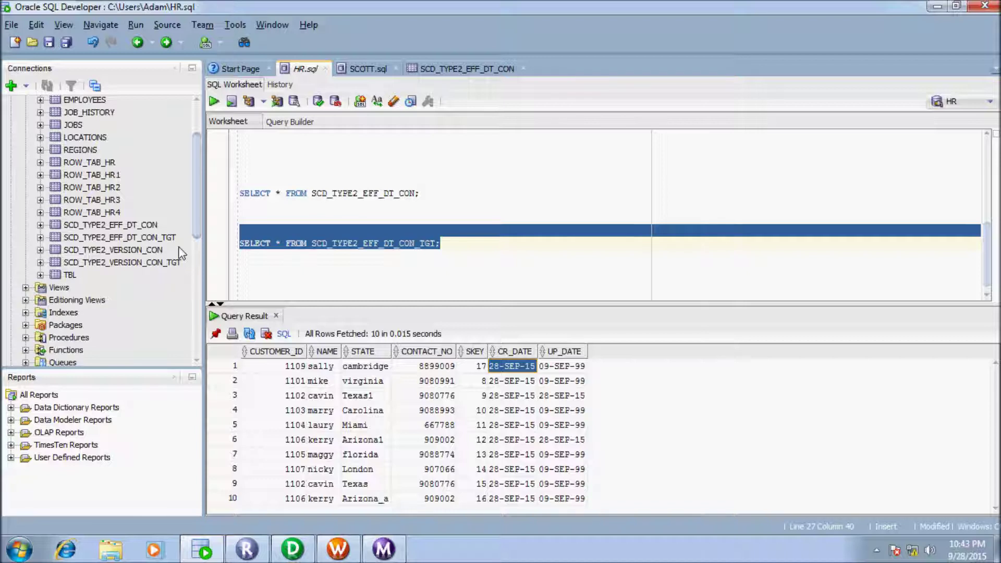
key(Right)
key(ctrl+End)
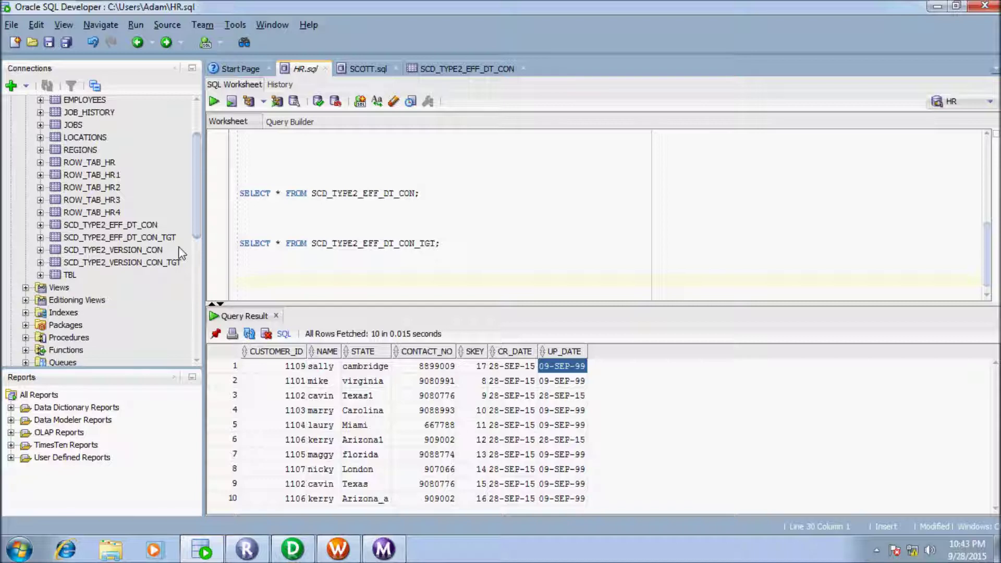
Step: Type the note 'here after i will update and insert records tomorrow' below the queries
text(here after i will up)
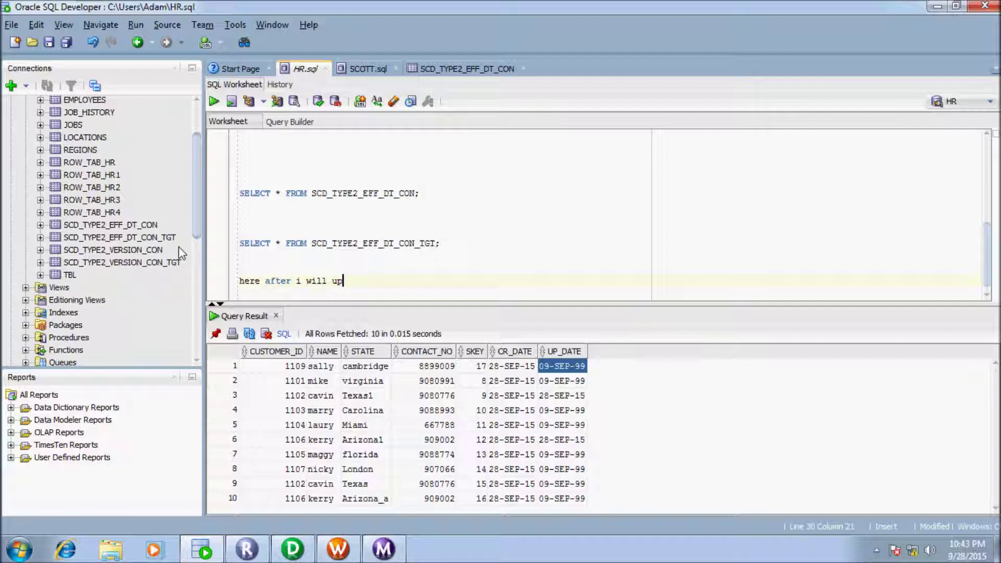
text(date and insert recor)
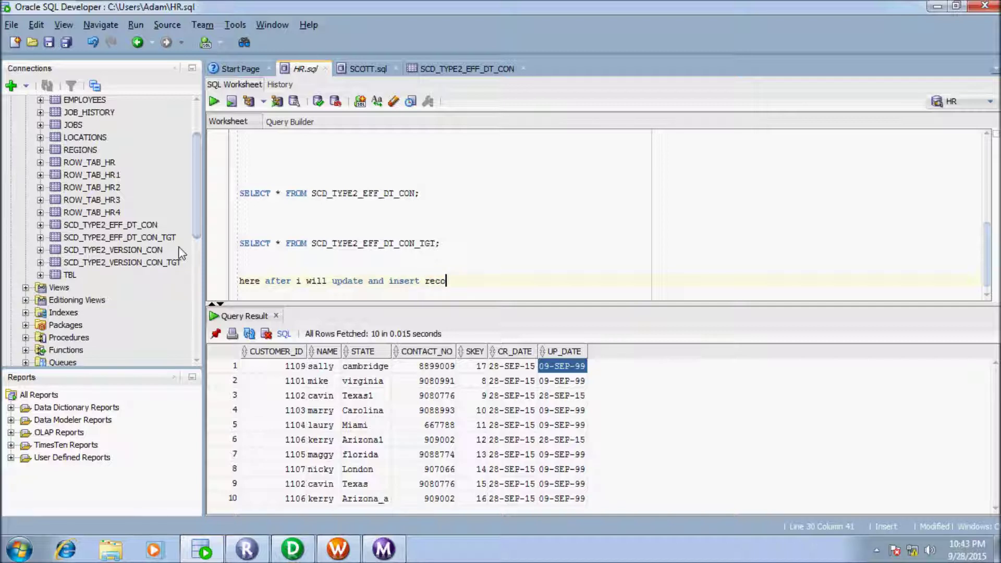
text(ds tomorrow..)
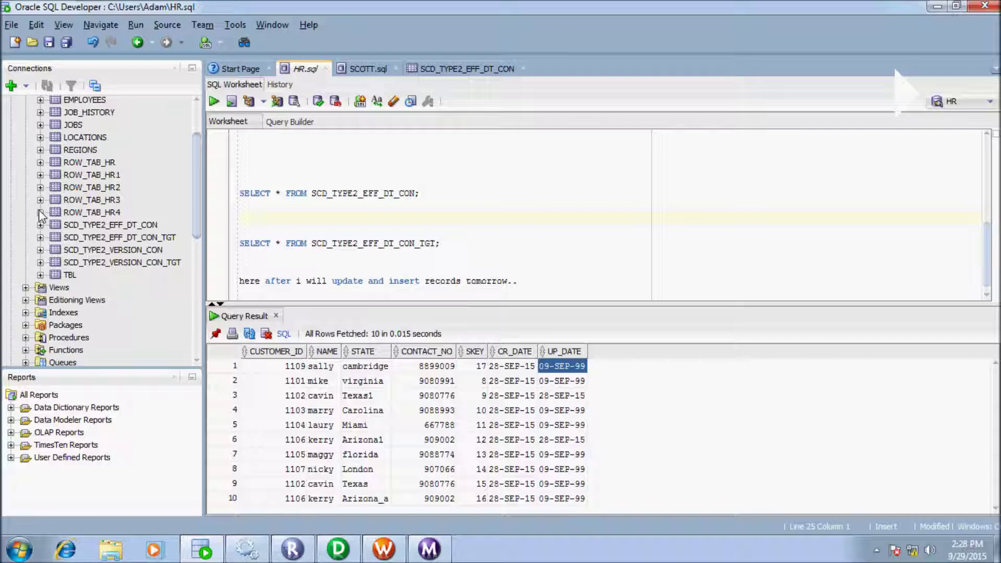
Step: Rerun the SCD type 2 session and check its Source/Target Statistics: 8 rows read, no target changes
key(ctrl+End)
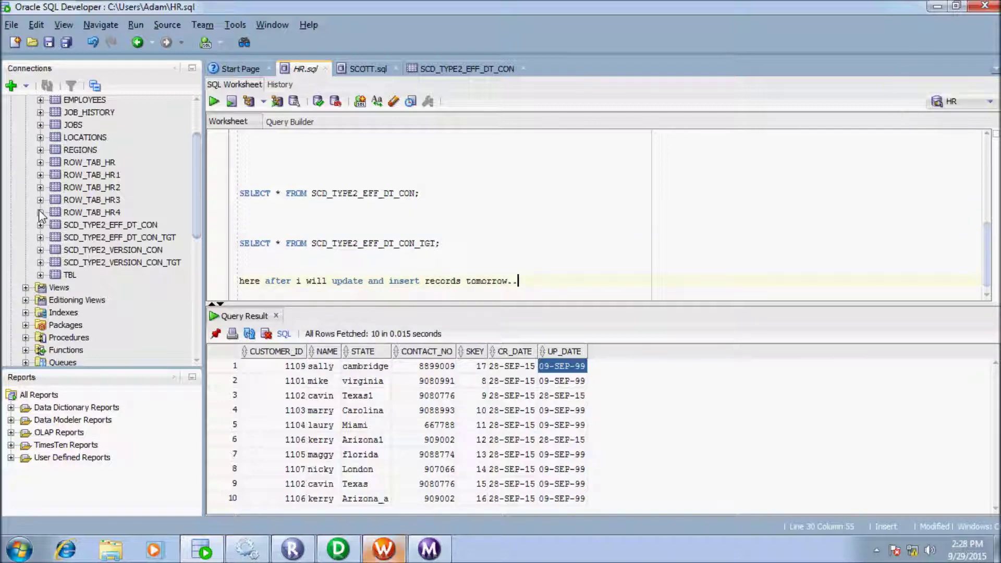
key(alt+Tab)
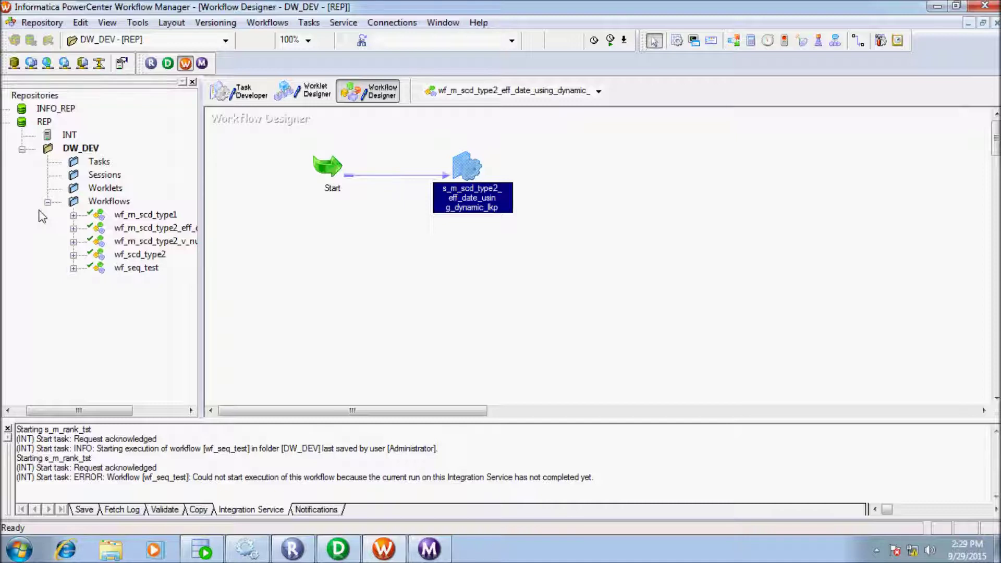
key(shift+F10)
key(Down)
key(Down)
key(Down)
key(Down)
key(Down)
key(Down)
key(Down)
key(Down)
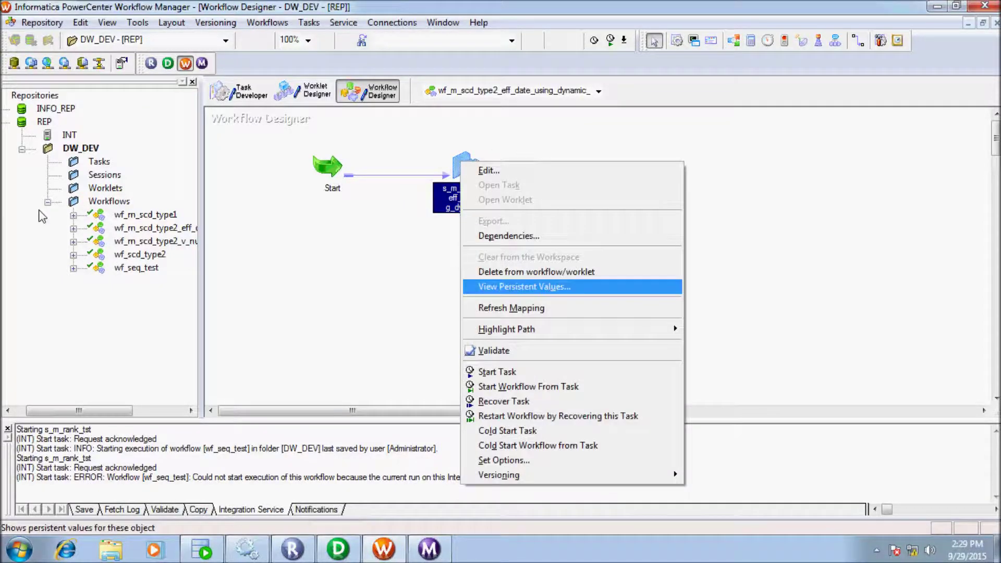
key(Return)
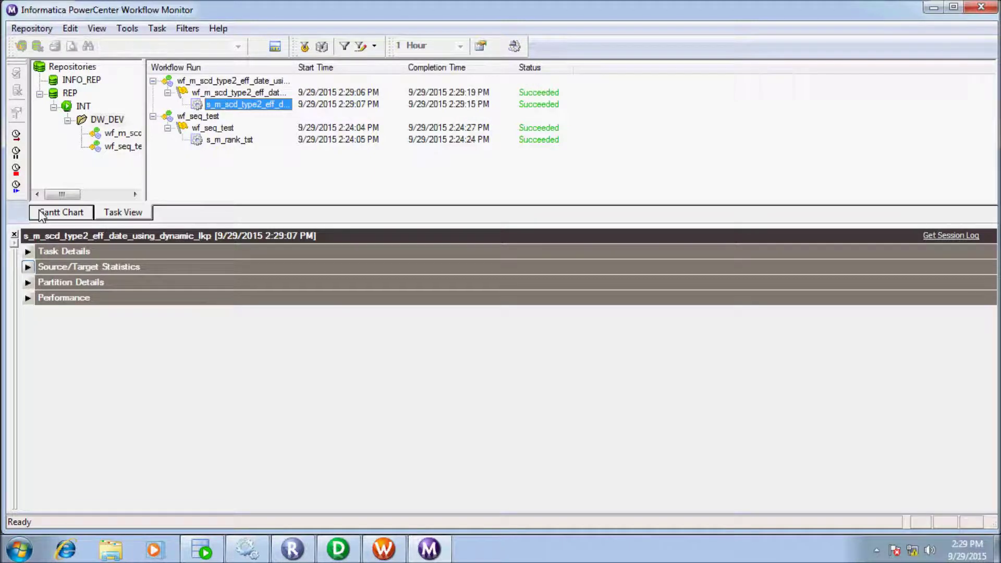
click(28, 266)
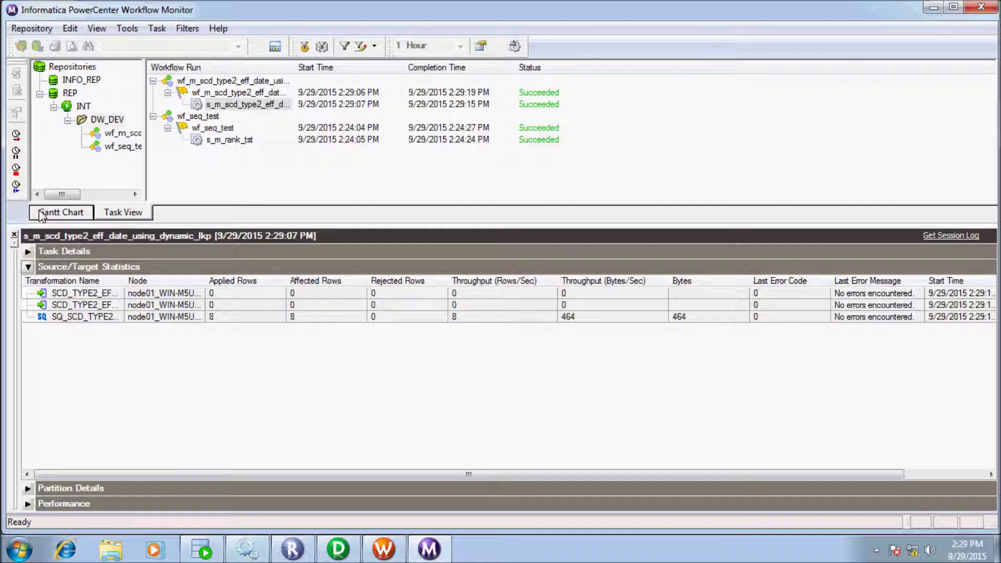
key(alt+Tab)
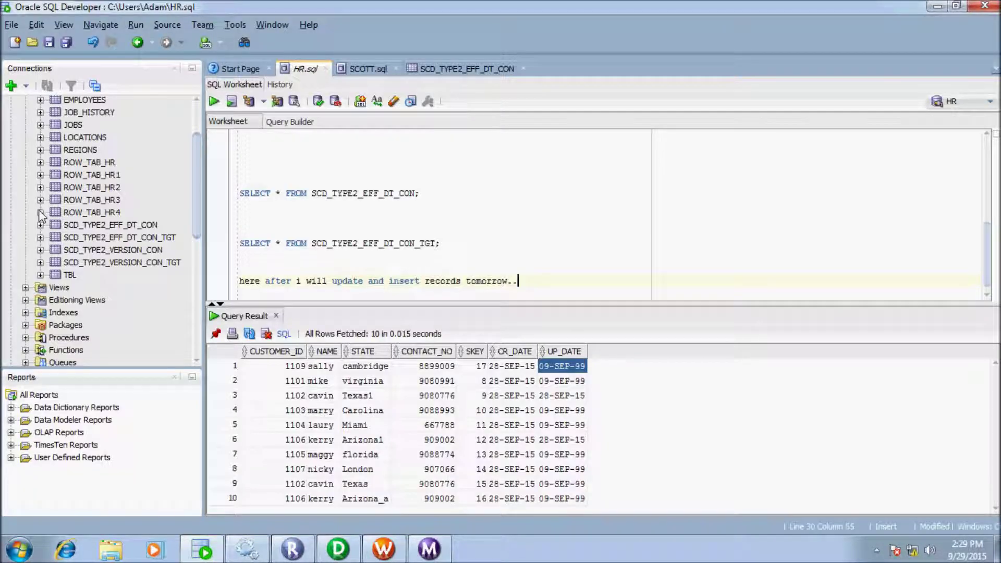
Step: Re-run the SCD_TYPE2_EFF_DT_CON_TGT query, check CR_DATE values across its 10 rows, then view the source data
key(Up)
key(Up)
key(Up)
key(shift+Up)
key(shift+Up)
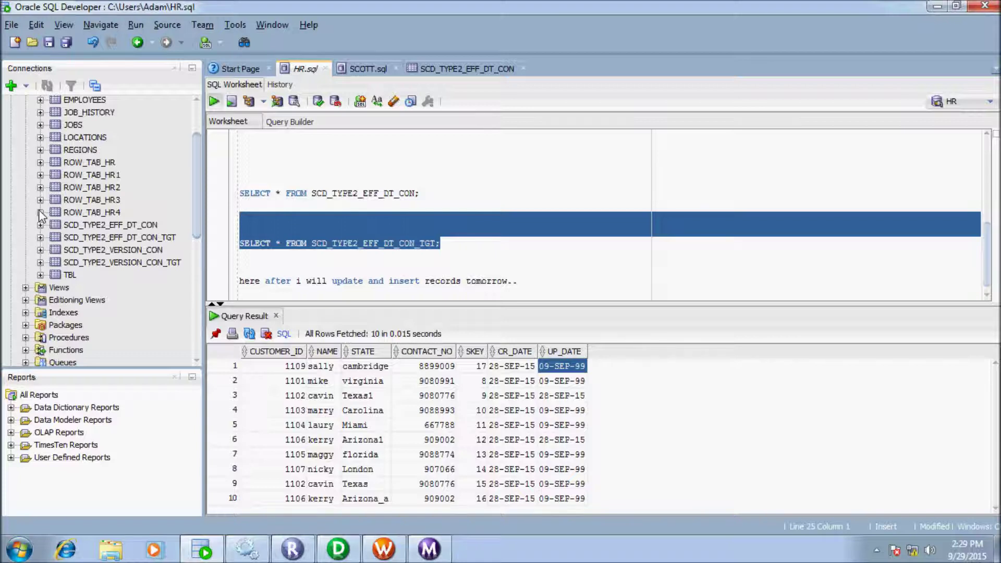
key(ctrl+Return)
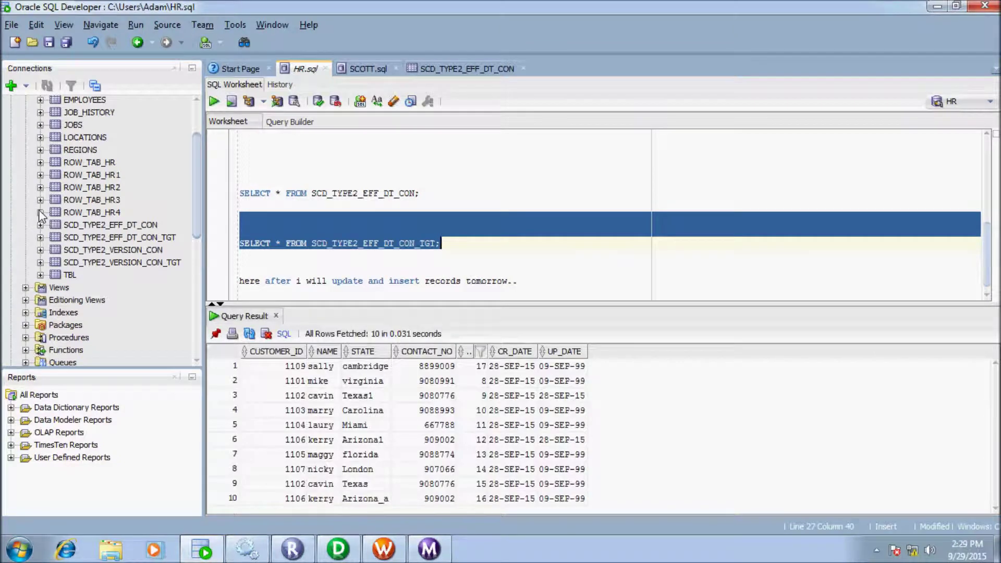
click(513, 366)
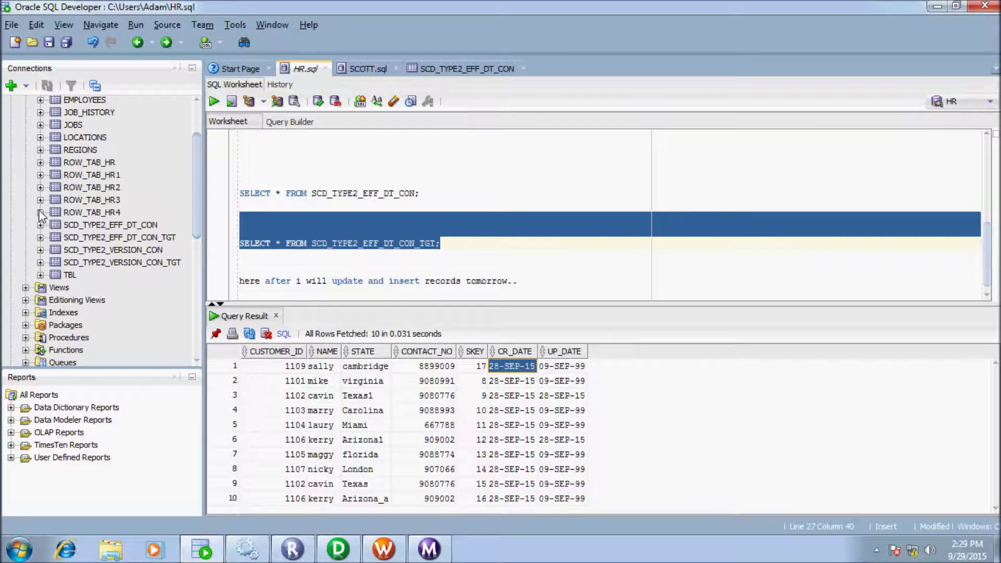
click(512, 410)
key(Down)
key(Down)
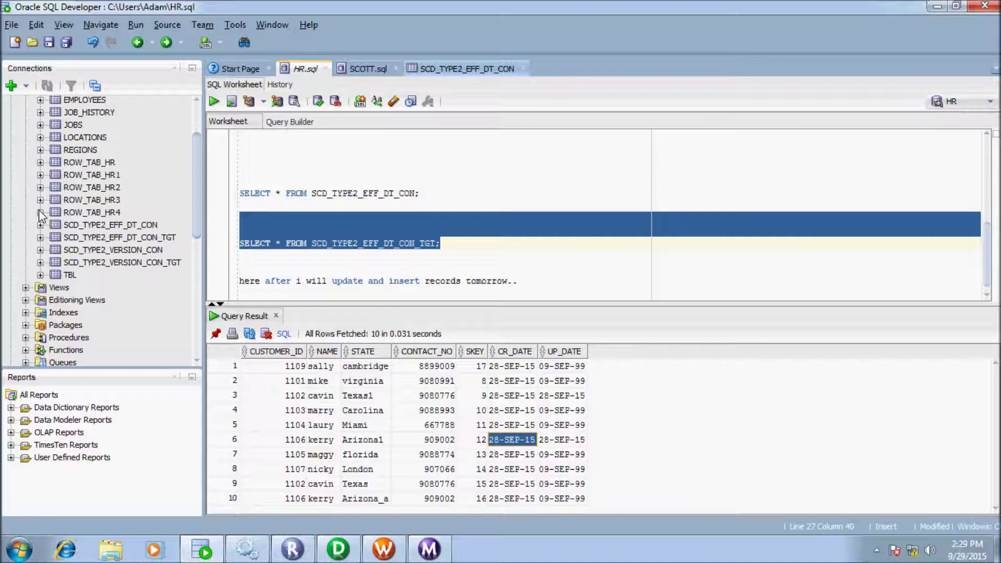
key(ctrl+Tab)
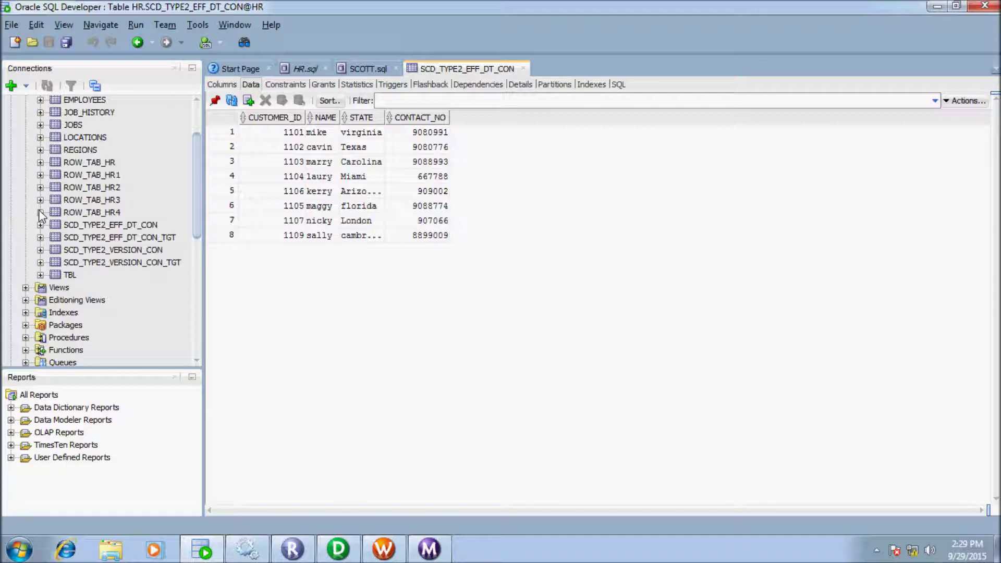
Step: Edit the eighth source customer's STATE cell to hobart and commit with F11
click(362, 235)
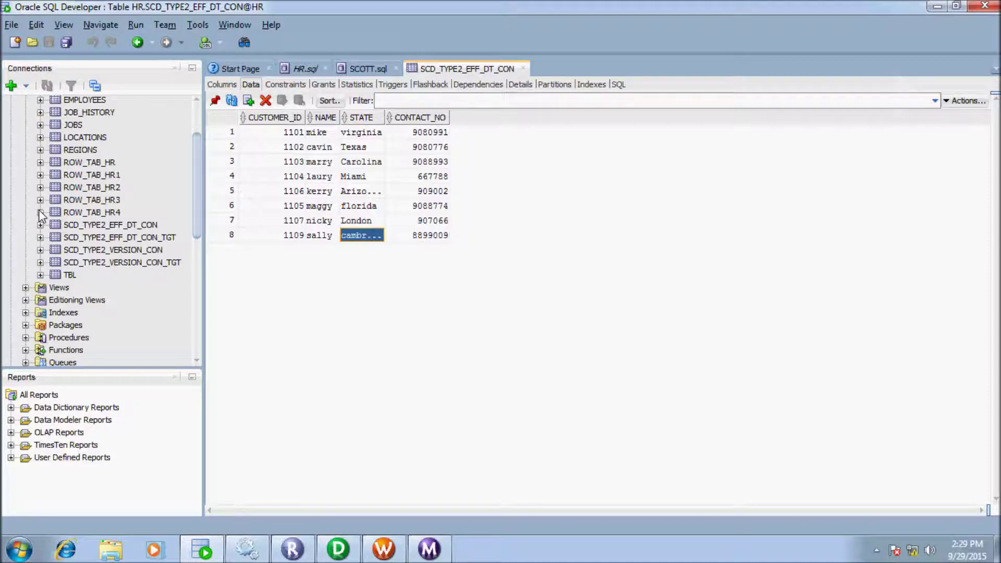
text(hobart)
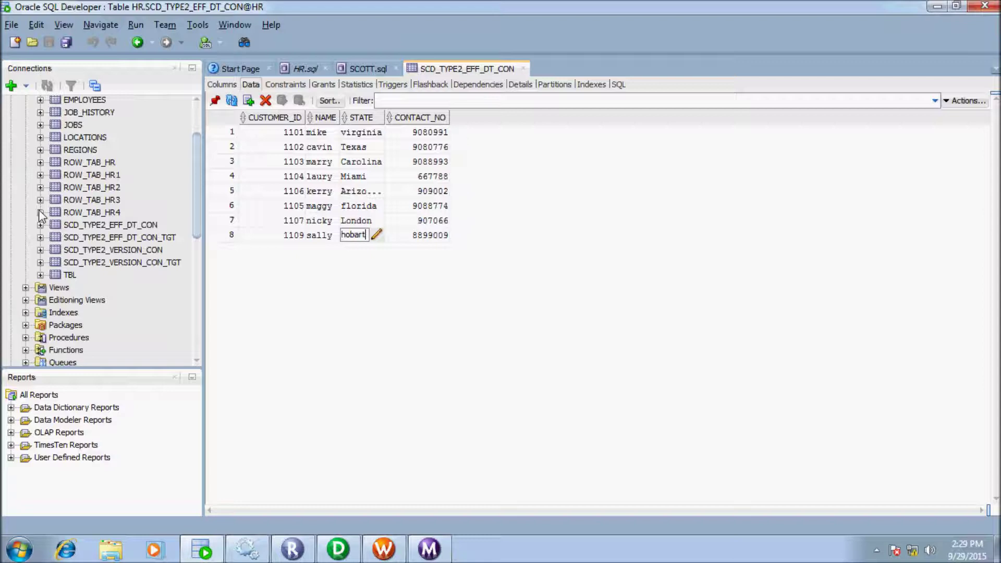
key(Return)
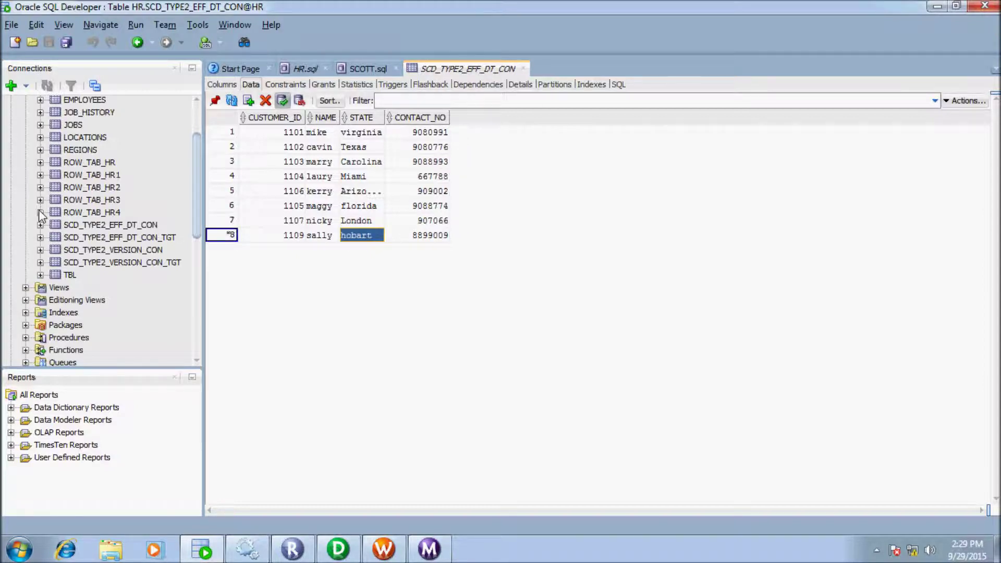
key(F11)
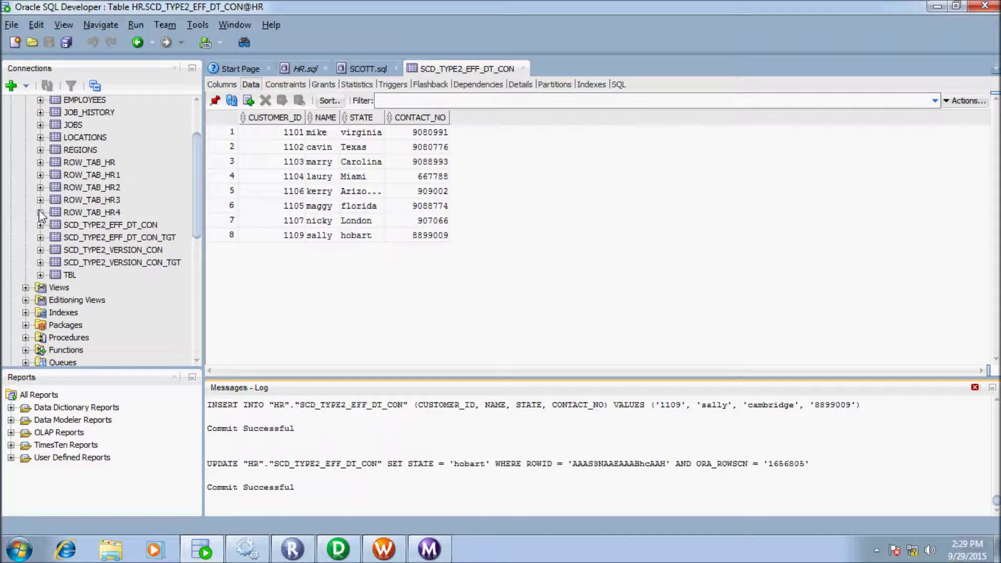
key(Right)
key(Right)
key(alt+Tab)
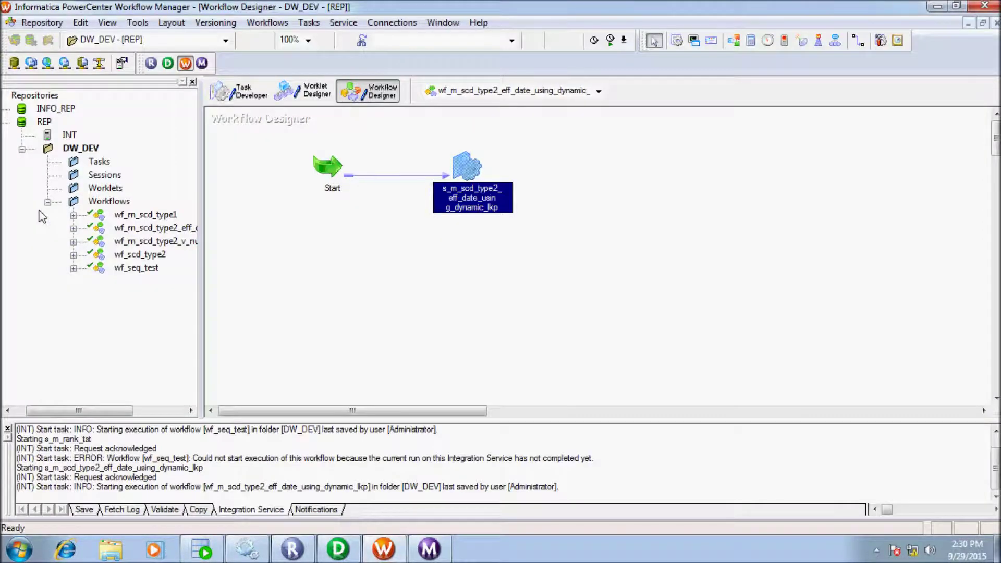
Step: Start the session task again; it reads 8 source rows and writes 1 row per target
key(shift+F10)
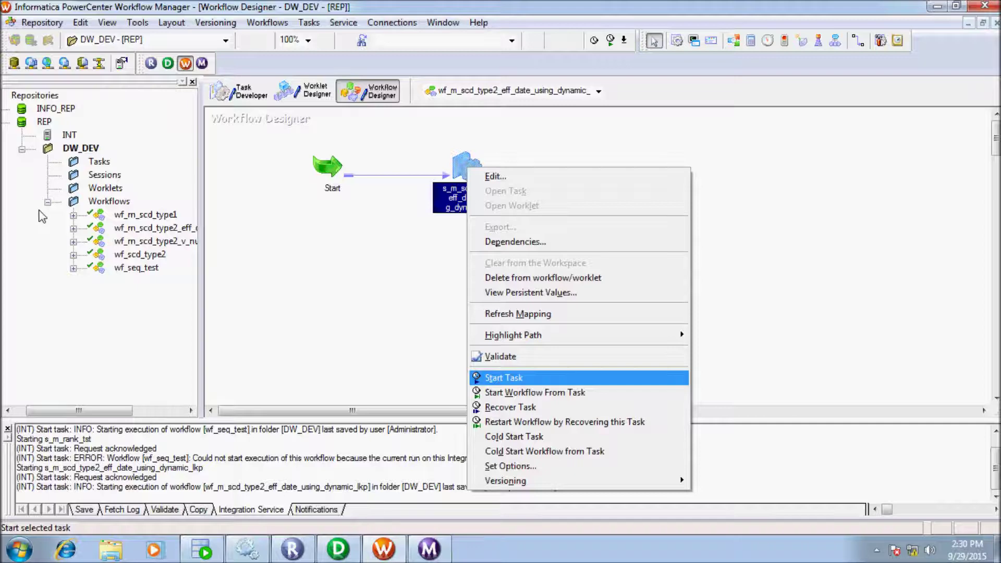
key(Return)
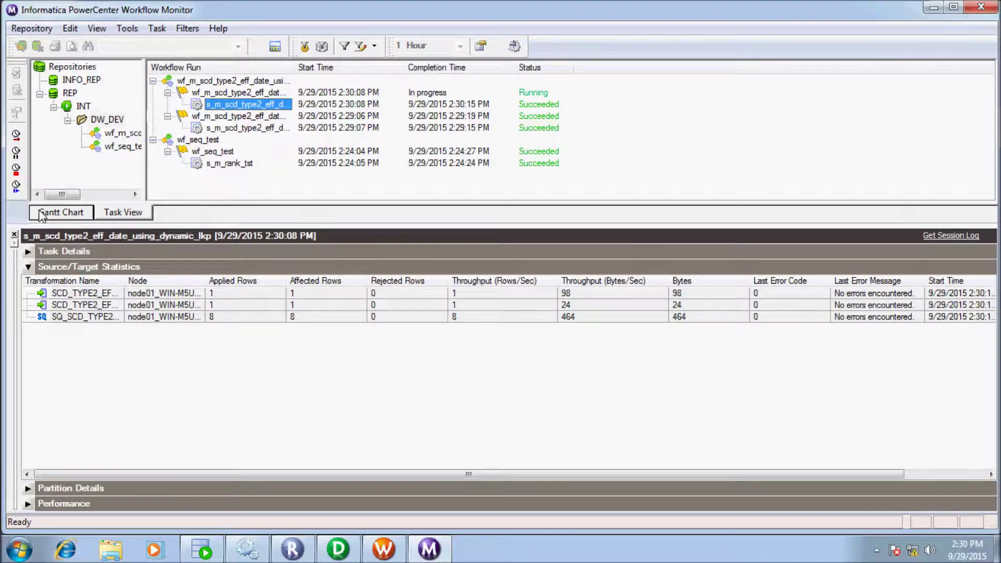
key(alt+Tab)
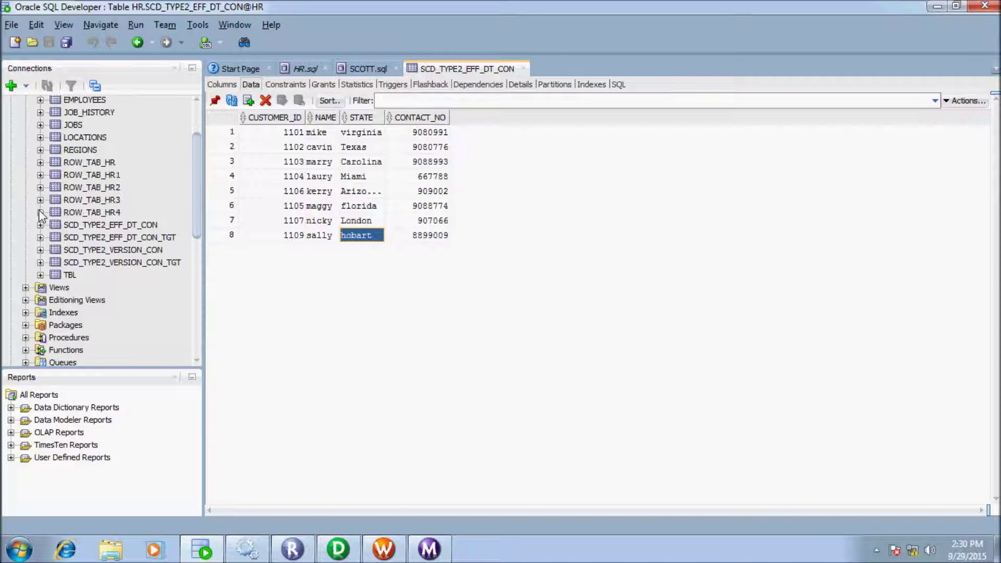
Step: Rerun the target query in HR.sql, showing hobart as skey 18 and cambridge closed 29-SEP-15
key(ctrl+Tab)
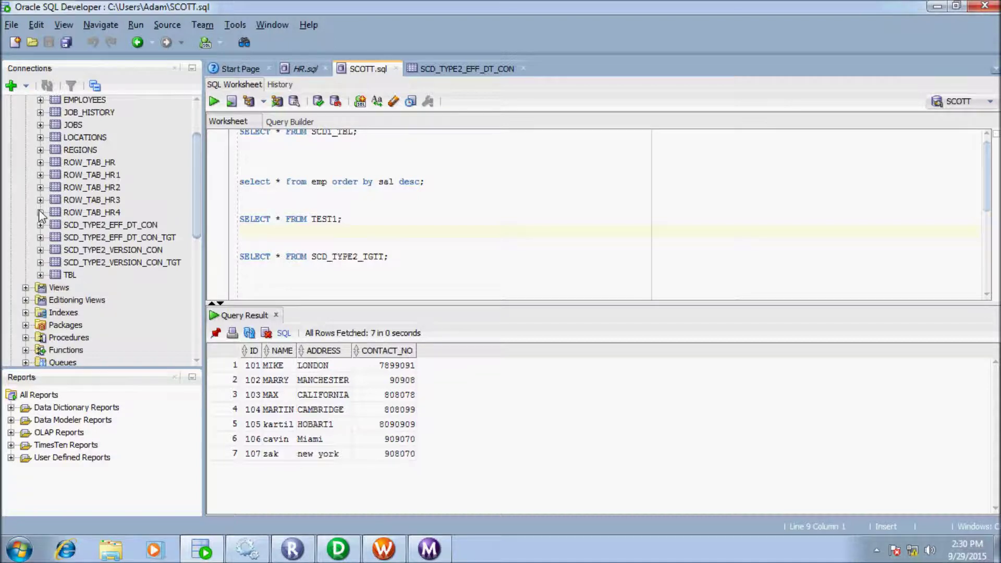
key(alt+Page_Up)
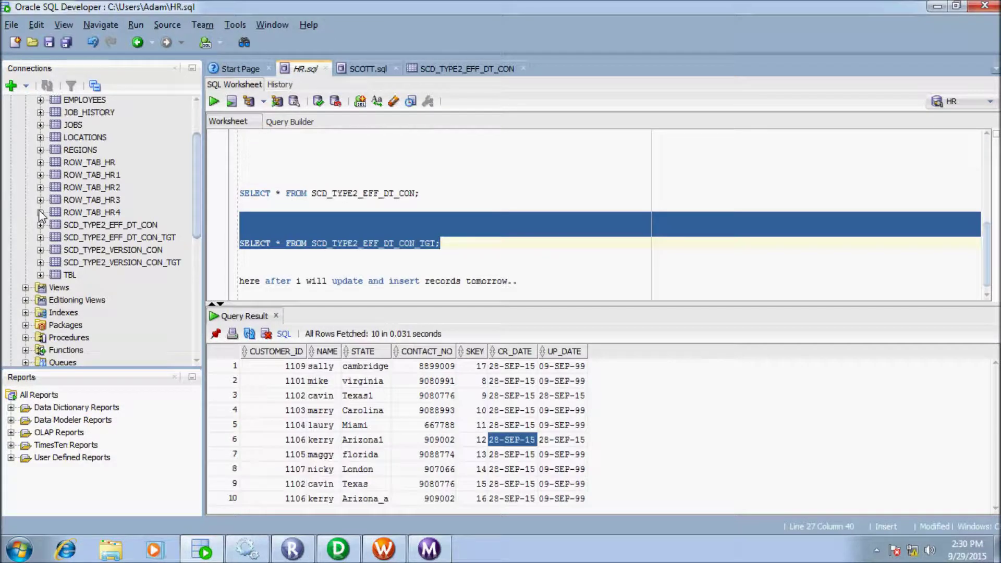
click(214, 101)
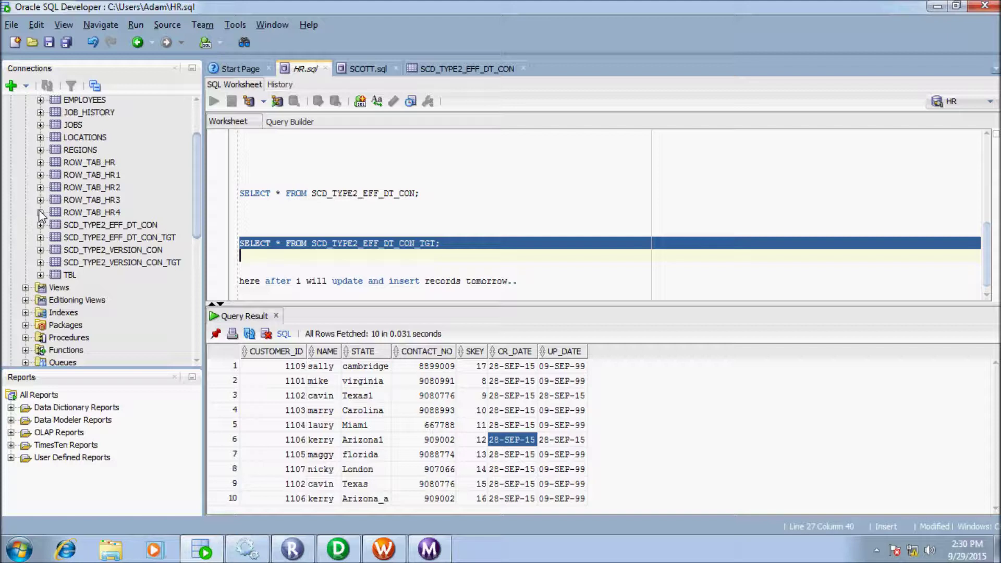
key(ctrl+Return)
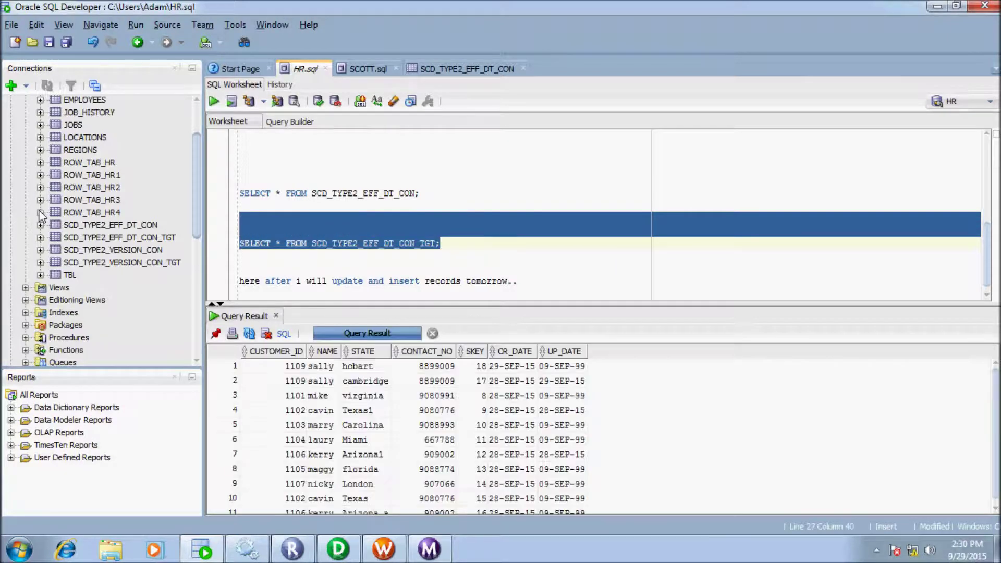